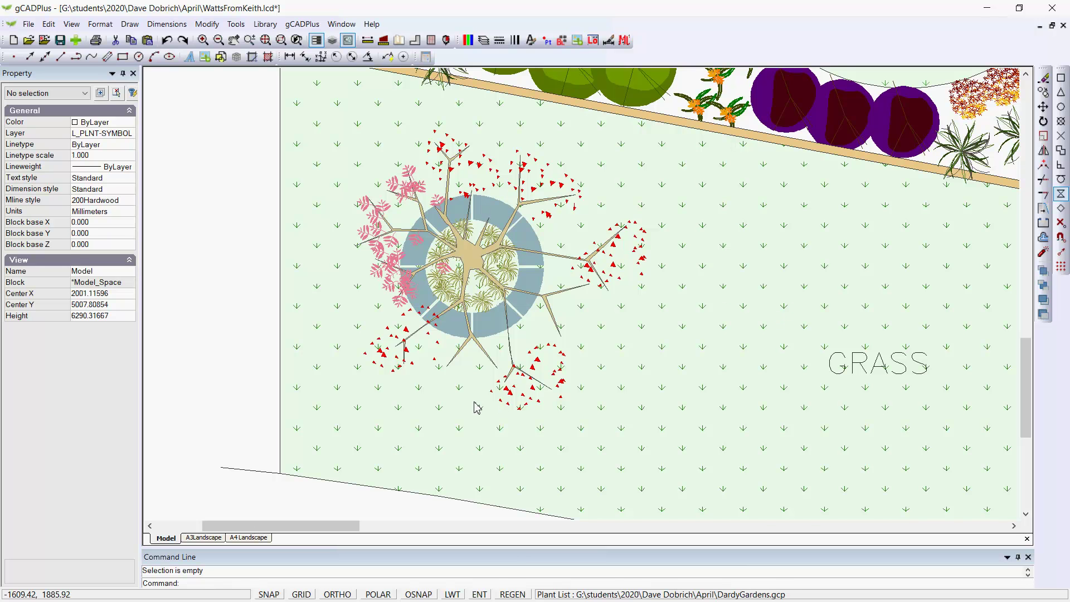
Check the Claret Ash tree's SppTag properties, then bring up its editing menu
click(475, 252)
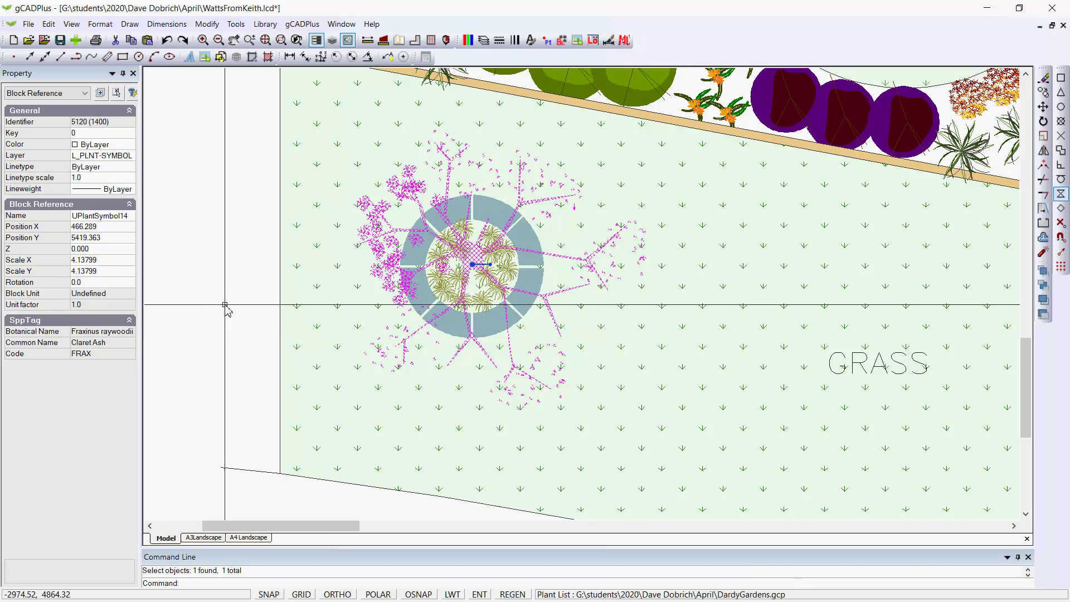
key(Escape)
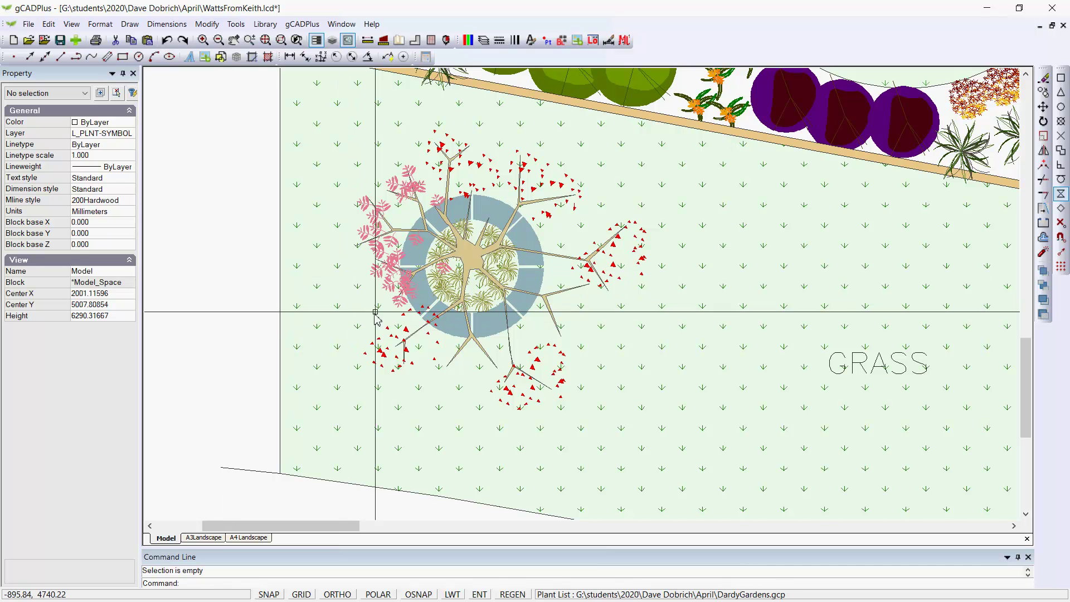
click(391, 229)
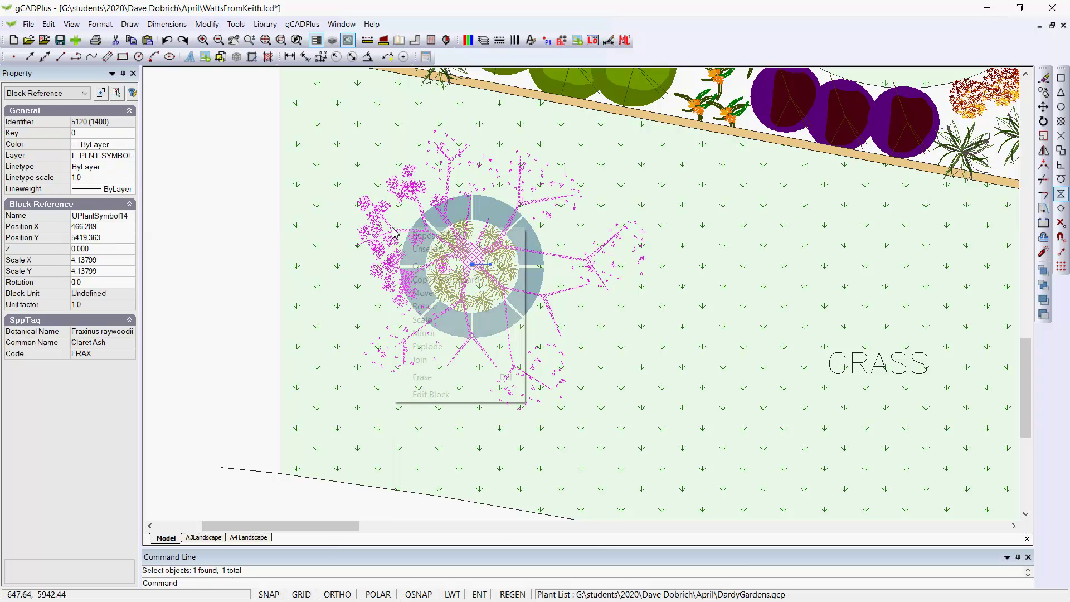
right_click(392, 228)
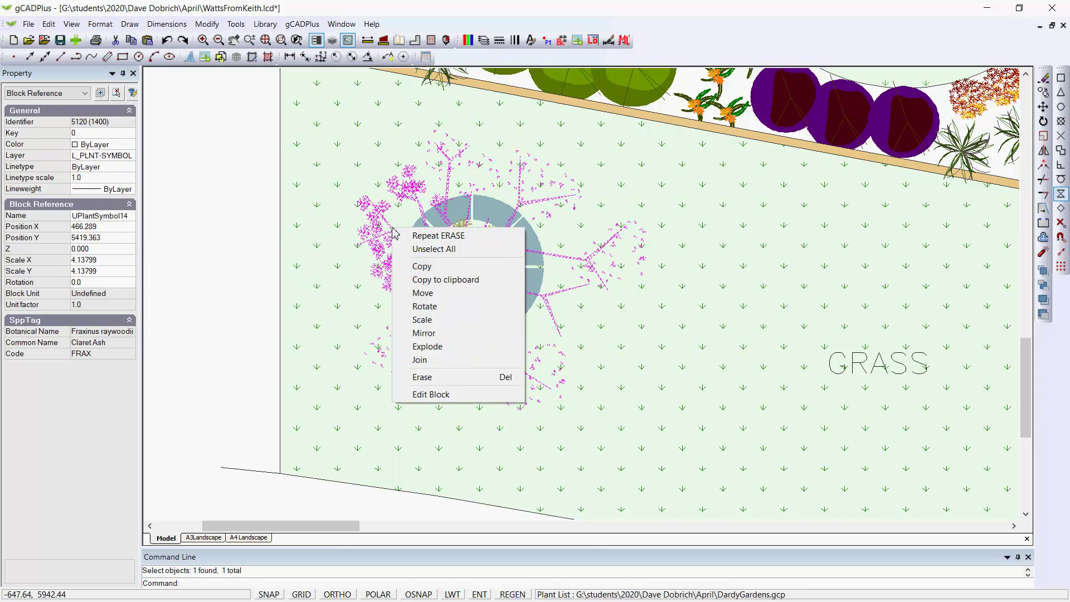
Open the Claret Ash symbol for block editing
click(432, 395)
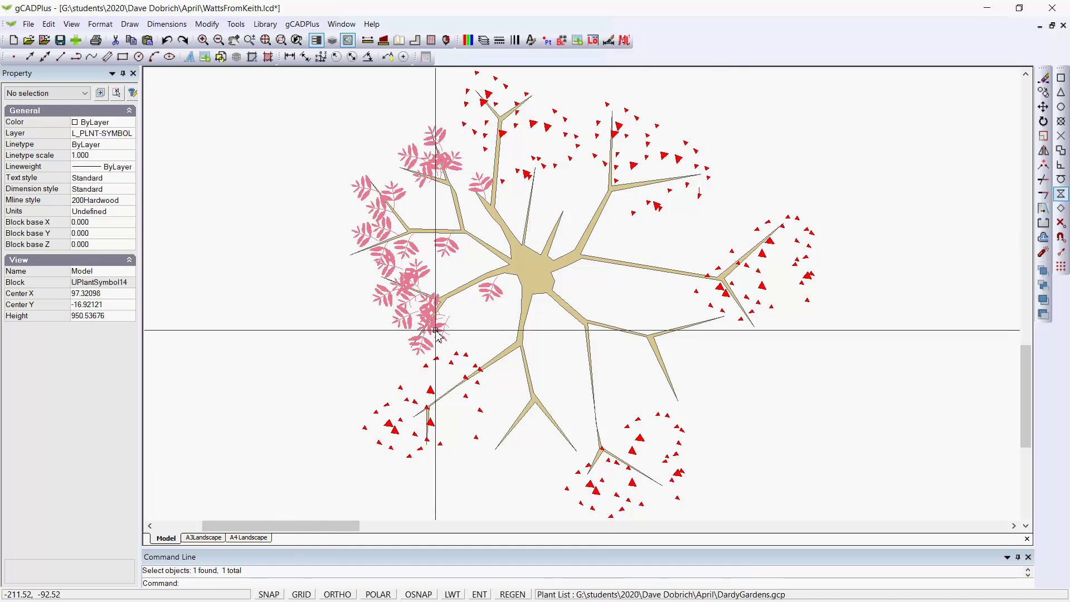
scroll(441, 301, up, 2)
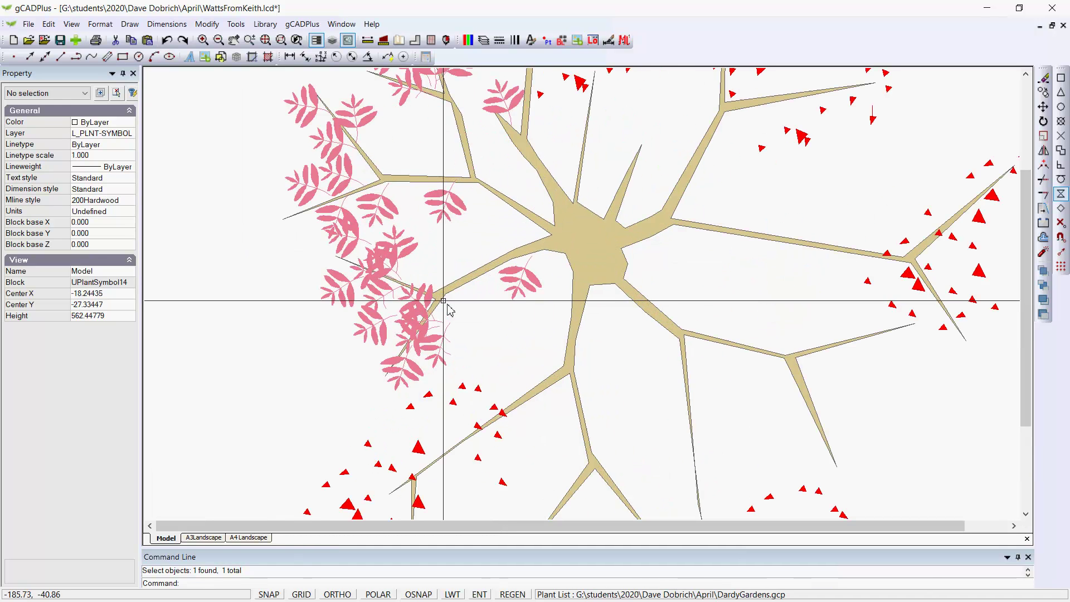
click(418, 163)
click(468, 237)
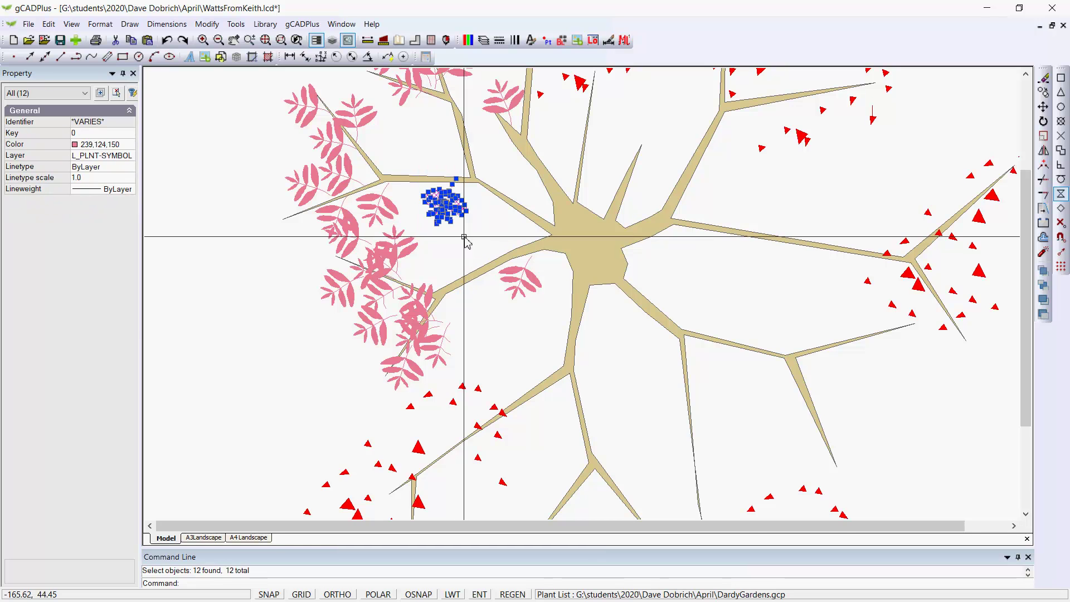
scroll(454, 243, down, 1)
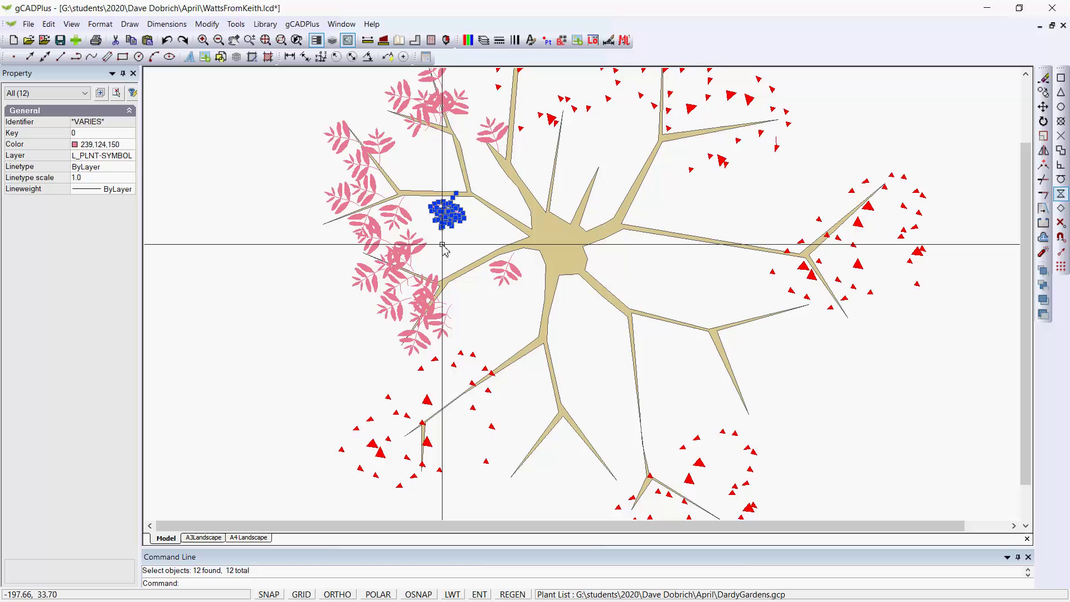
key(Escape)
scroll(444, 246, down, 1)
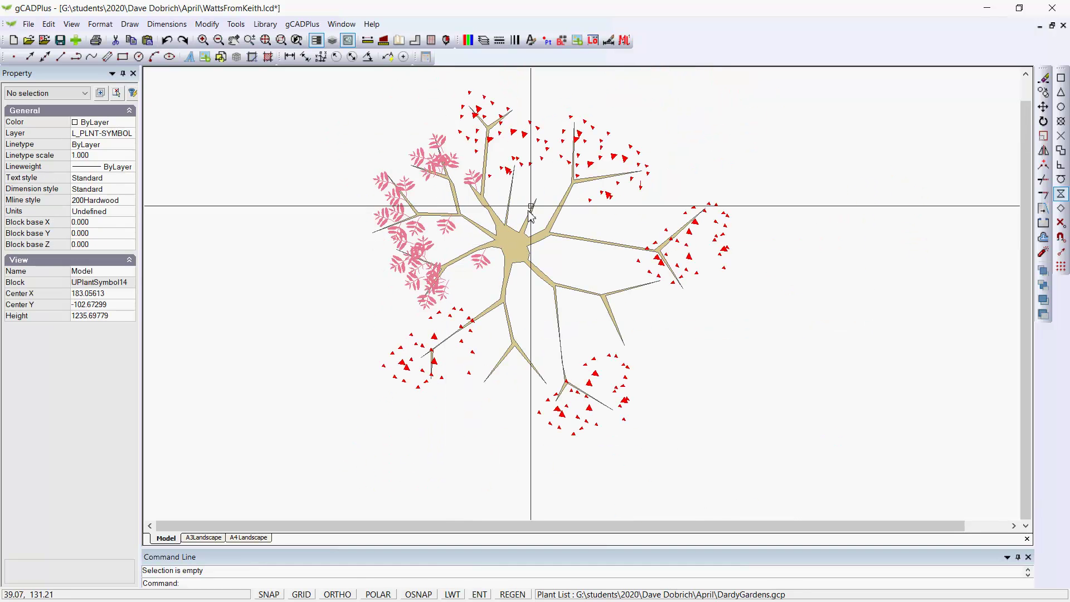
Delete the top, stray, top-right and right-hand red leaf clusters
drag(453, 81, 539, 149)
key(Delete)
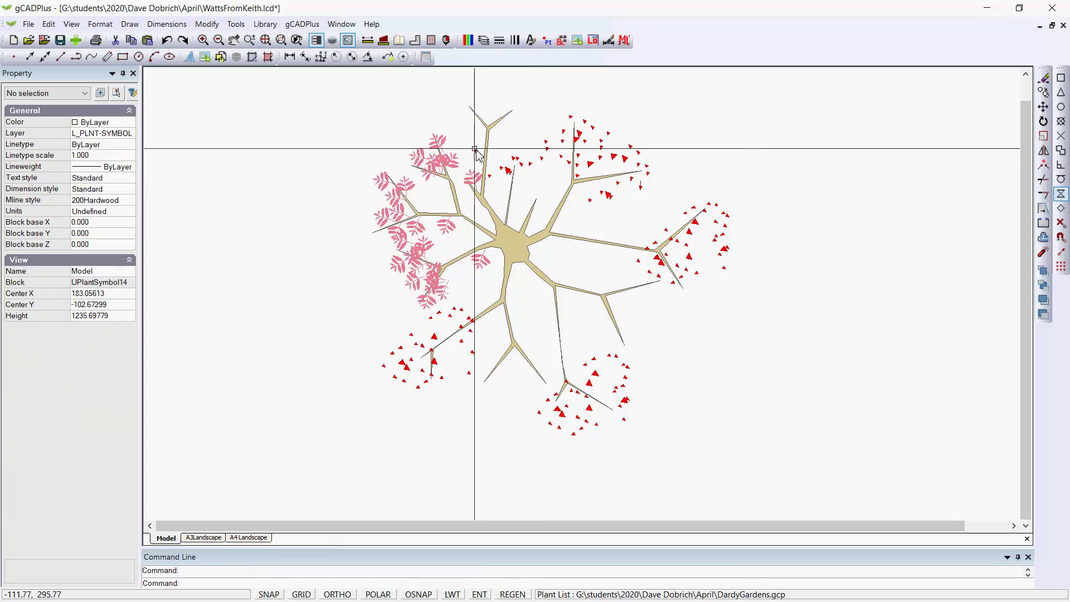
drag(464, 139, 508, 163)
key(Delete)
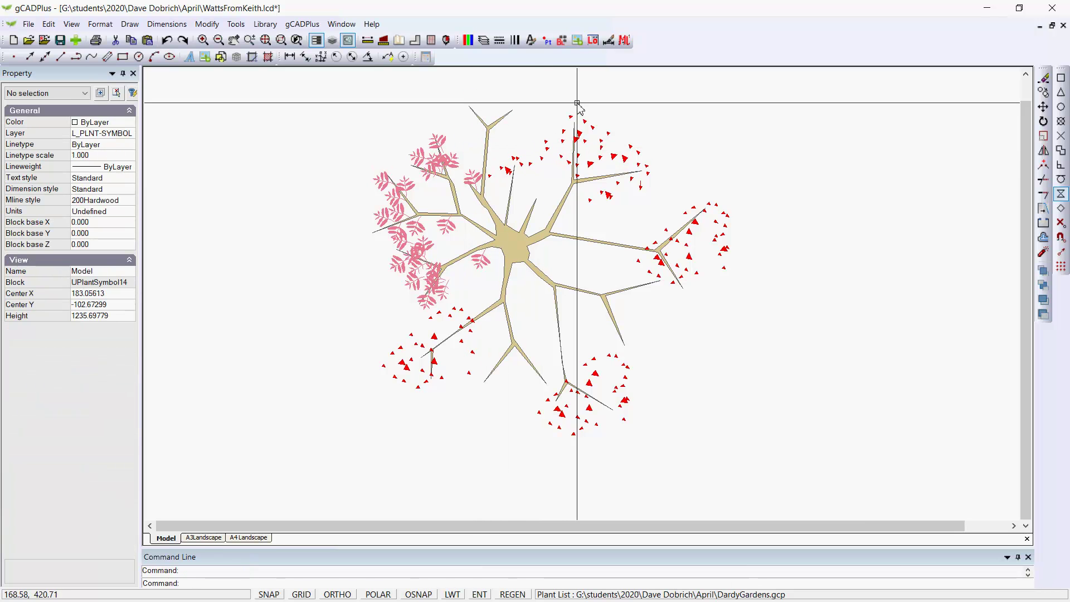
drag(553, 96, 662, 204)
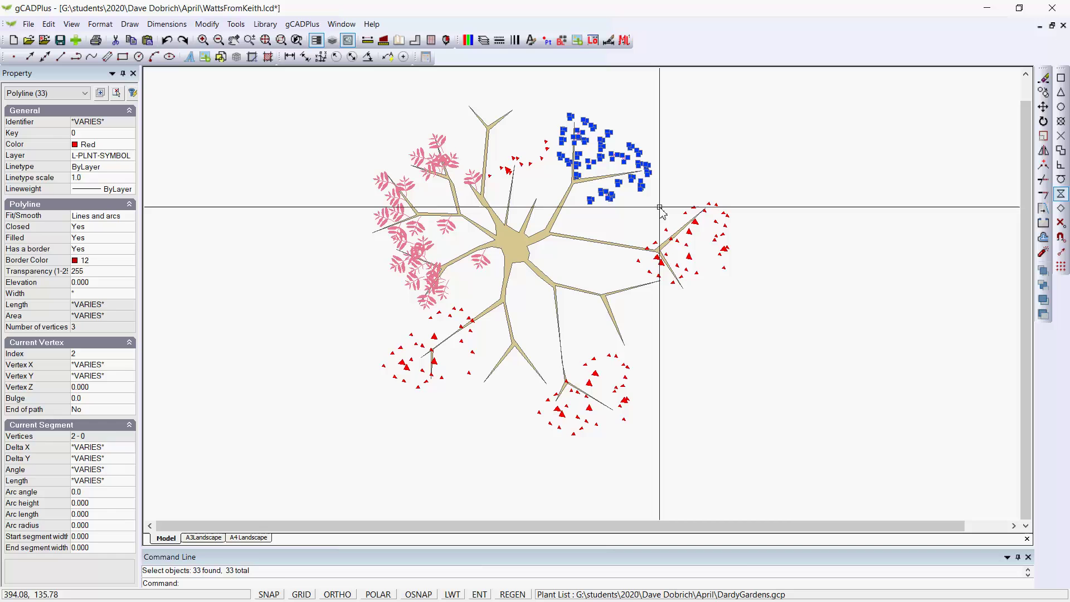
key(Delete)
drag(634, 149, 746, 312)
key(Delete)
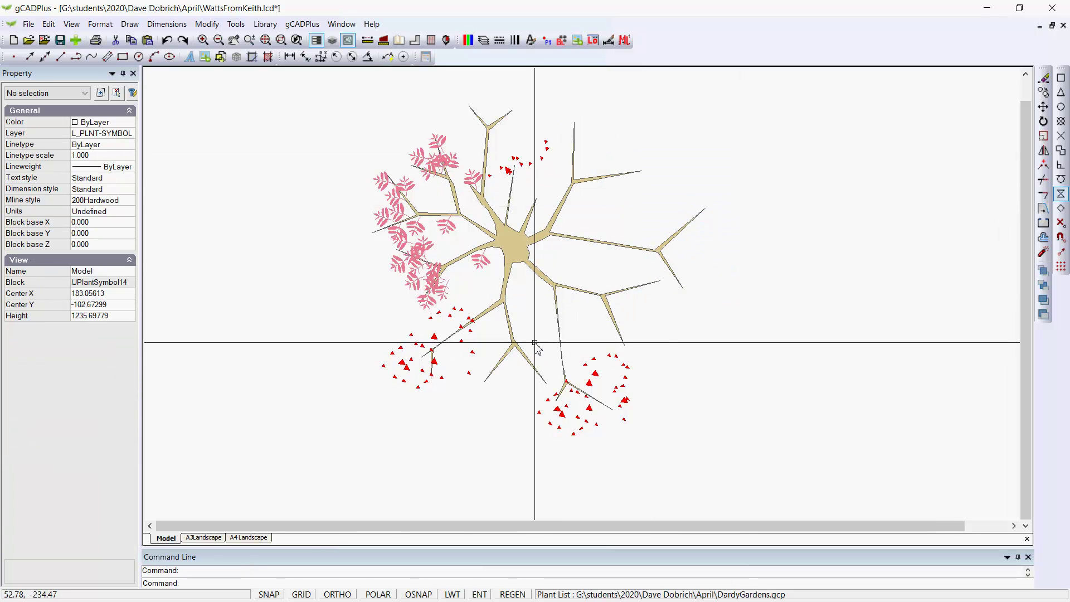
Delete the lower-right red leaf cluster and window-select the lower-left red leaves
drag(534, 338, 642, 447)
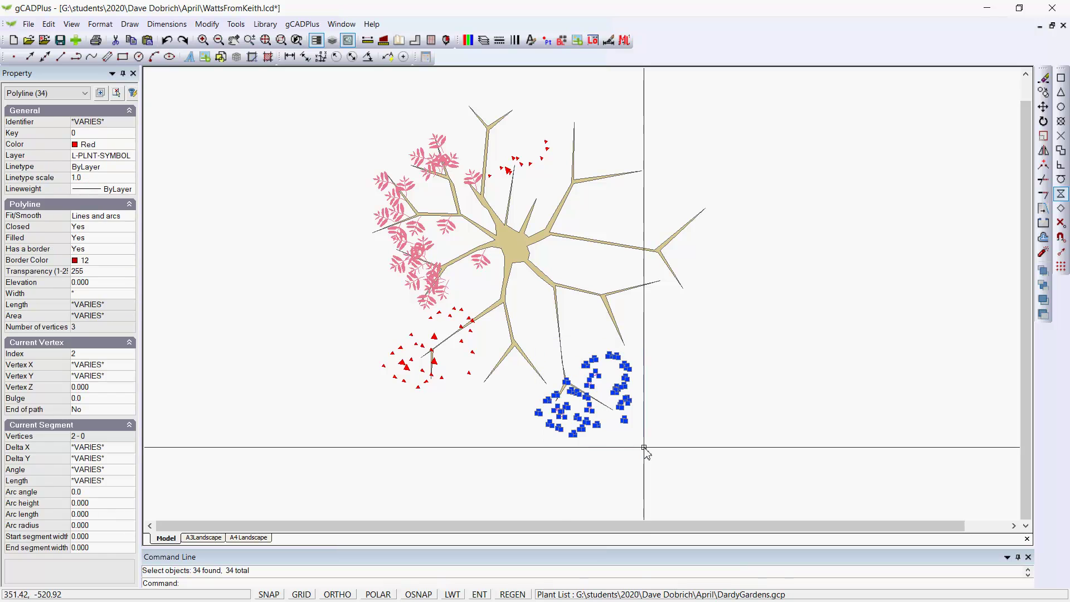
key(Delete)
drag(352, 302, 481, 419)
scroll(454, 390, up, 5)
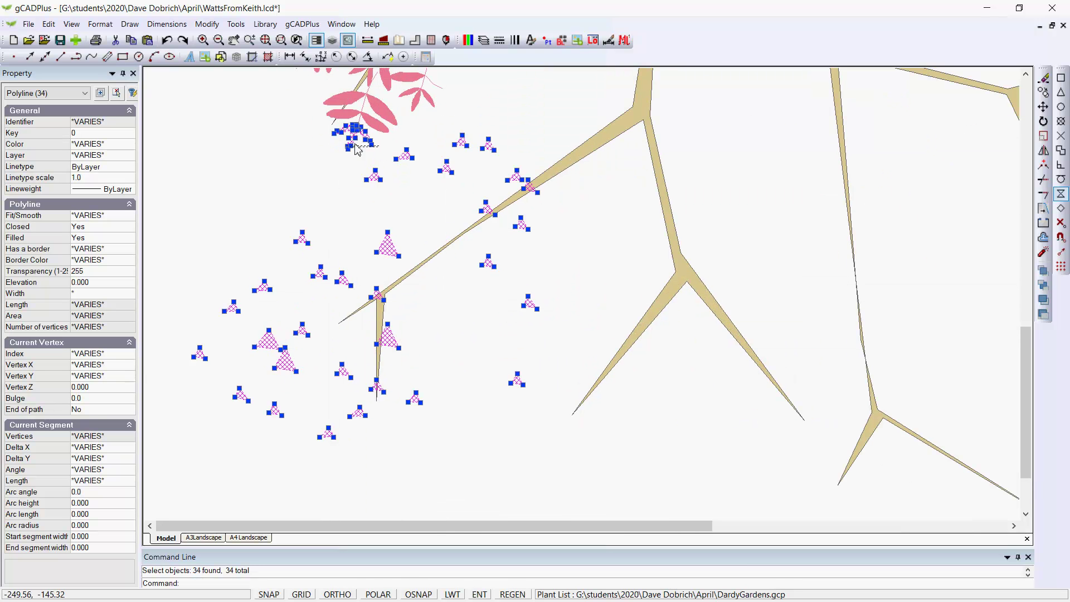
shift+drag(341, 135, 337, 133)
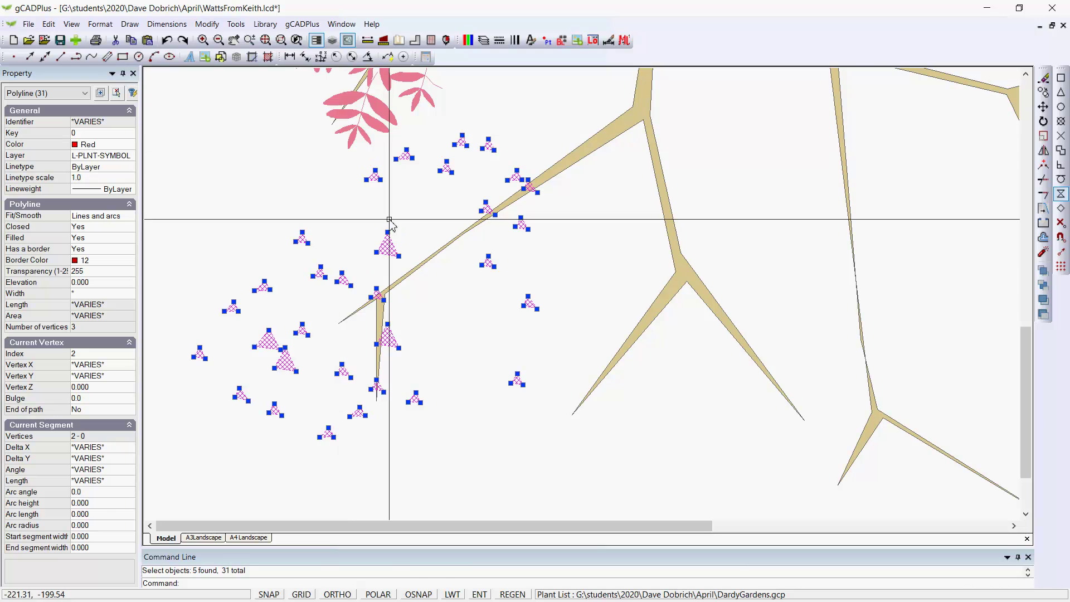
key(Escape)
scroll(505, 306, down, 6)
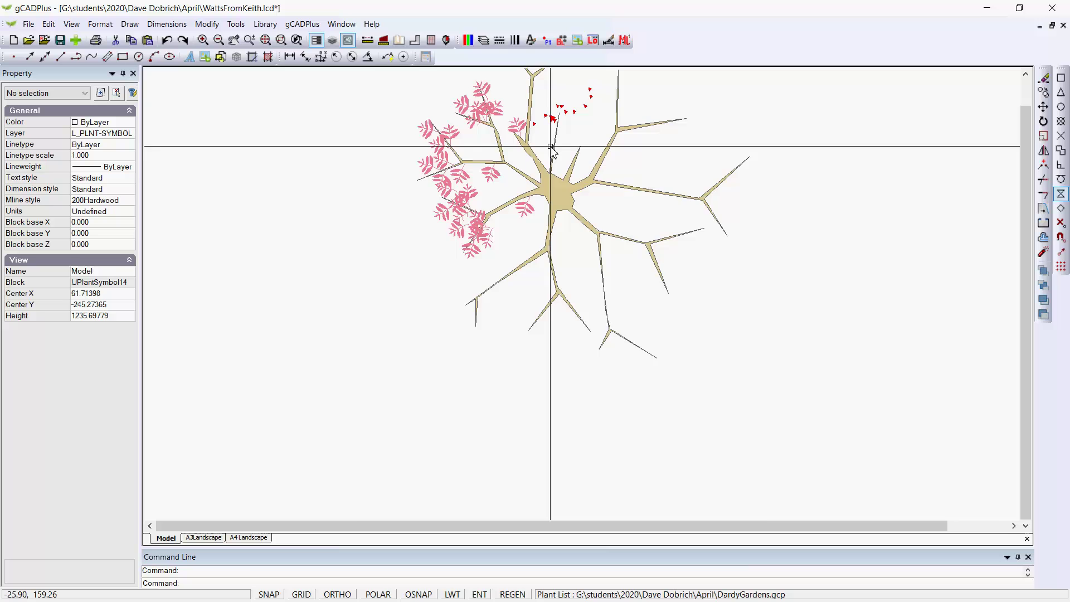
Clear the remaining red triangles near the top, then window-select the left pink leaf cluster
scroll(537, 279, down, 1)
scroll(546, 234, up, 4)
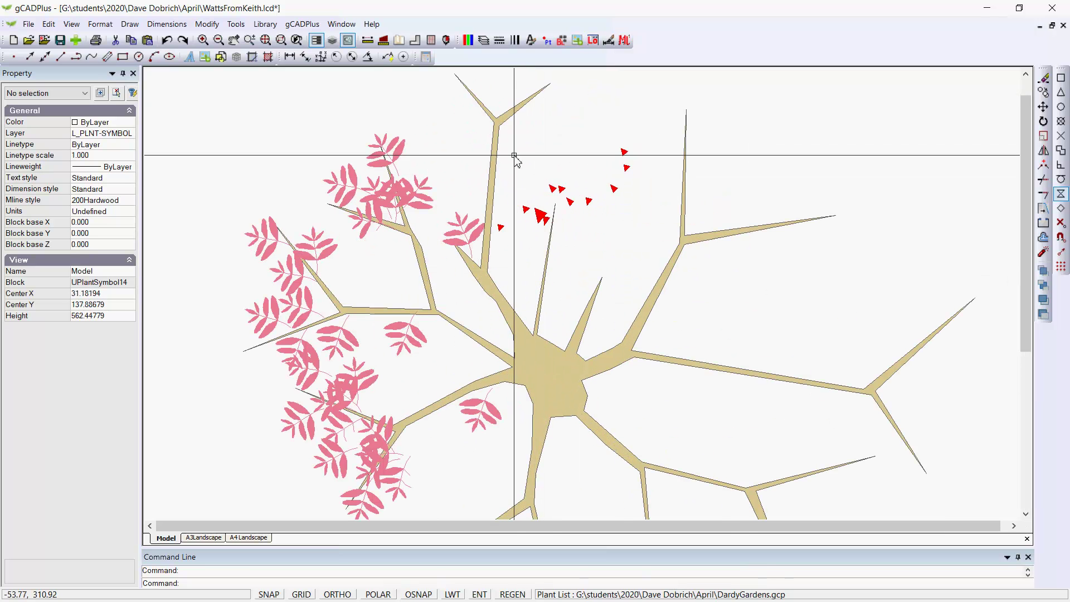
drag(640, 227, 547, 130)
key(Escape)
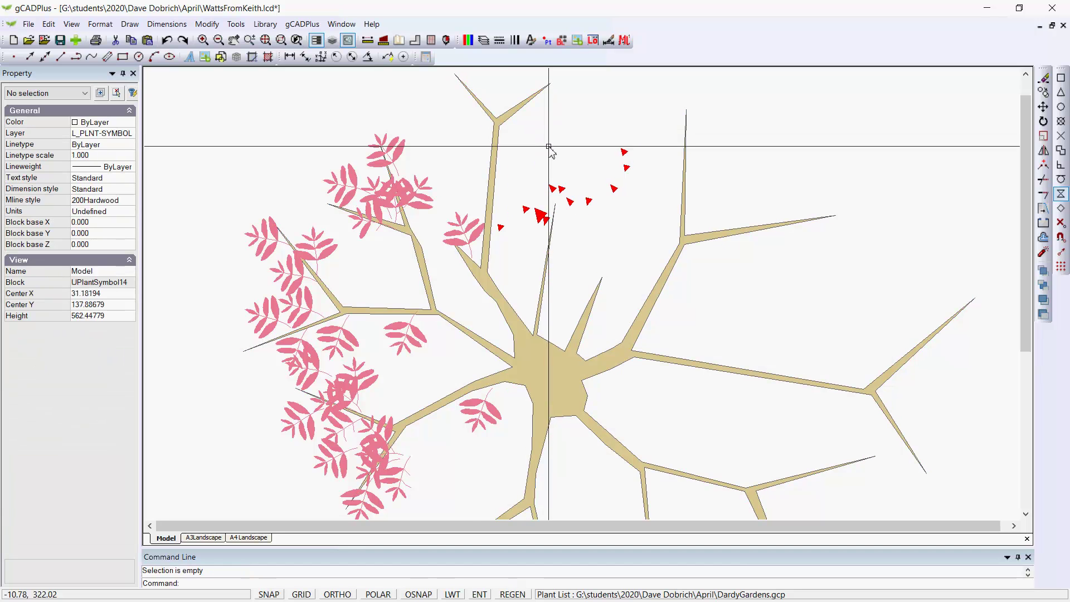
drag(471, 126, 656, 216)
key(Escape)
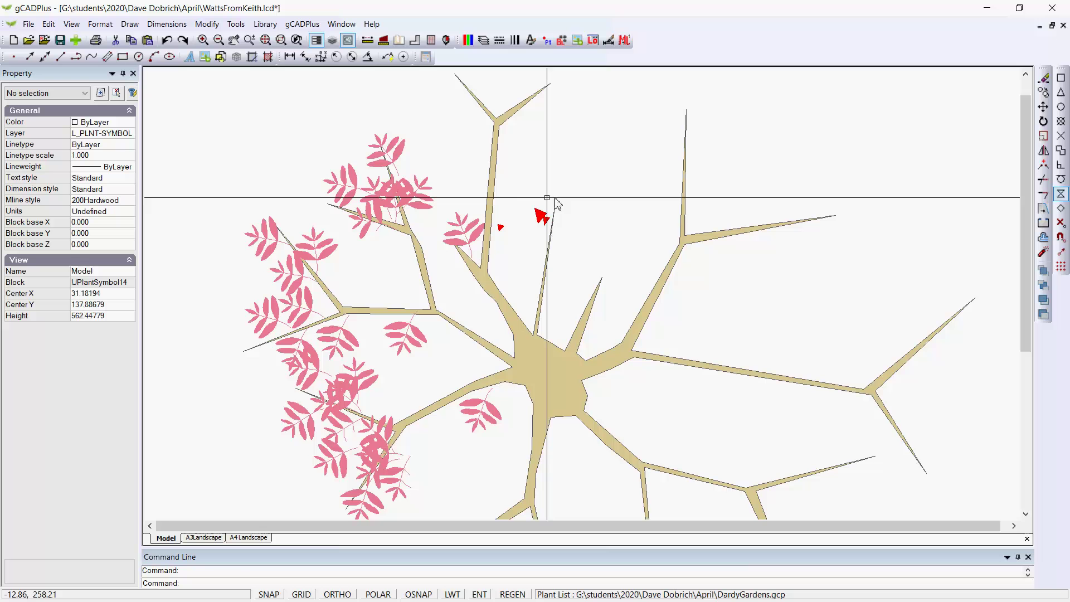
drag(474, 188, 564, 245)
key(Escape)
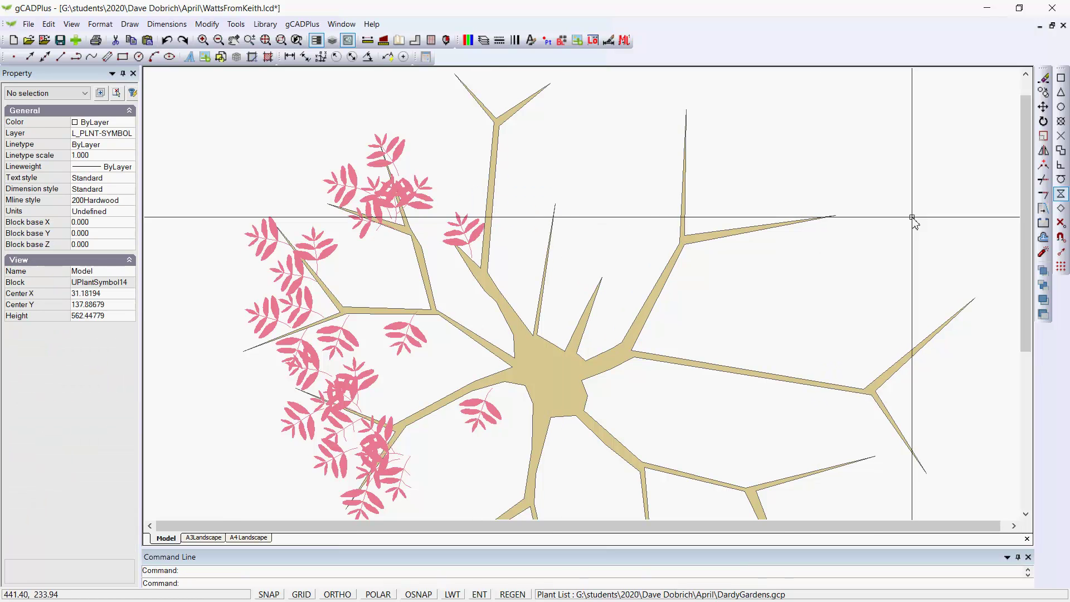
scroll(897, 210, down, 1)
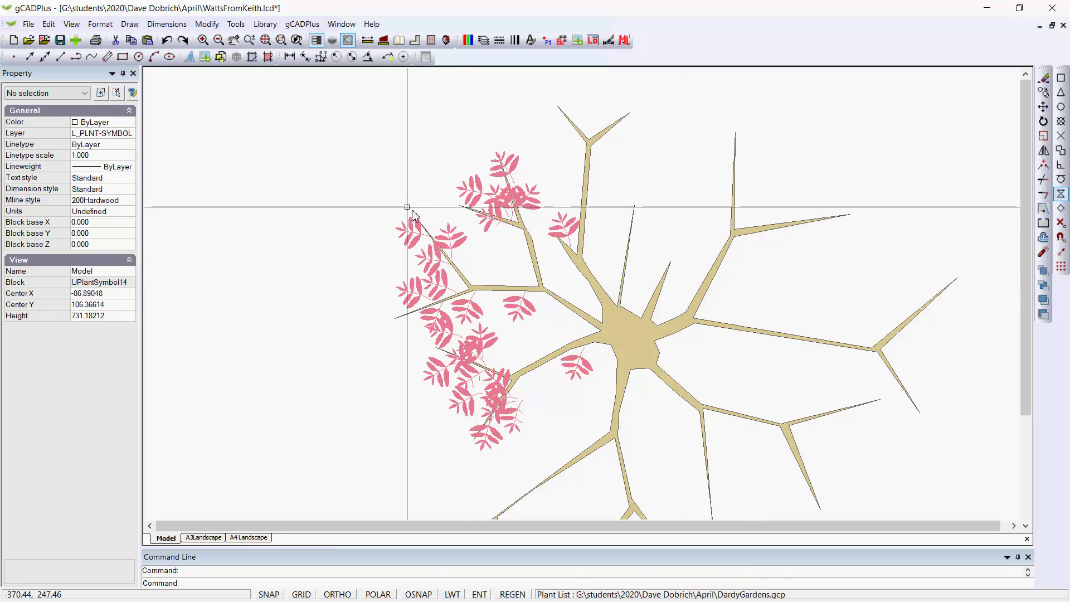
mouse_move(380, 197)
mouse_down()
mouse_move(404, 278)
mouse_move(494, 359)
mouse_move(501, 334)
mouse_move(502, 359)
mouse_move(499, 345)
mouse_up()
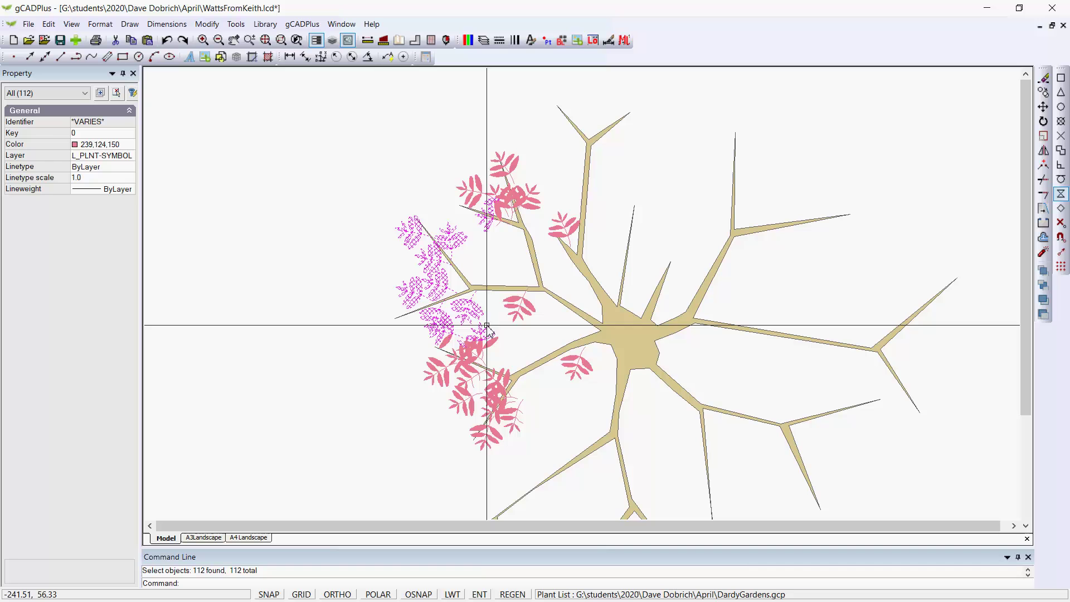
Copy the selected pink leaf cluster to the upper right of the symbol
right_click(487, 326)
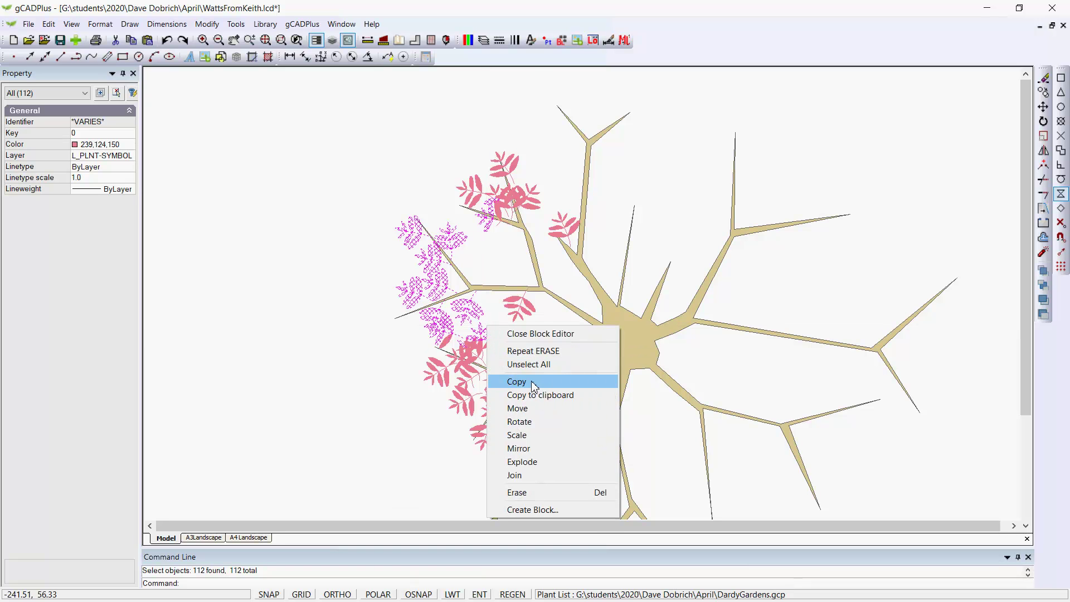
click(532, 386)
click(495, 283)
scroll(505, 268, down, 1)
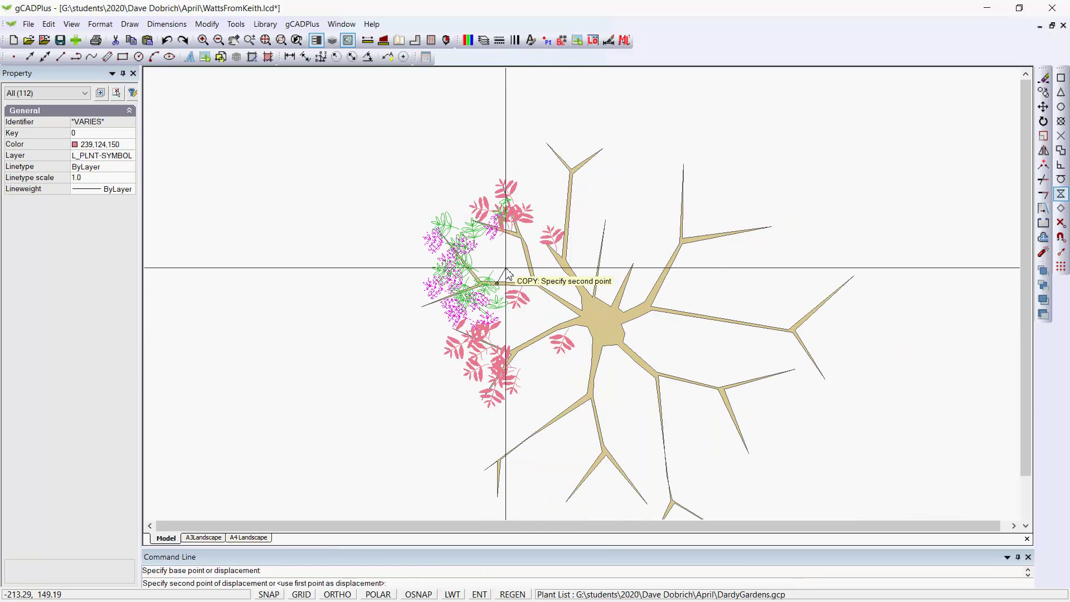
click(909, 187)
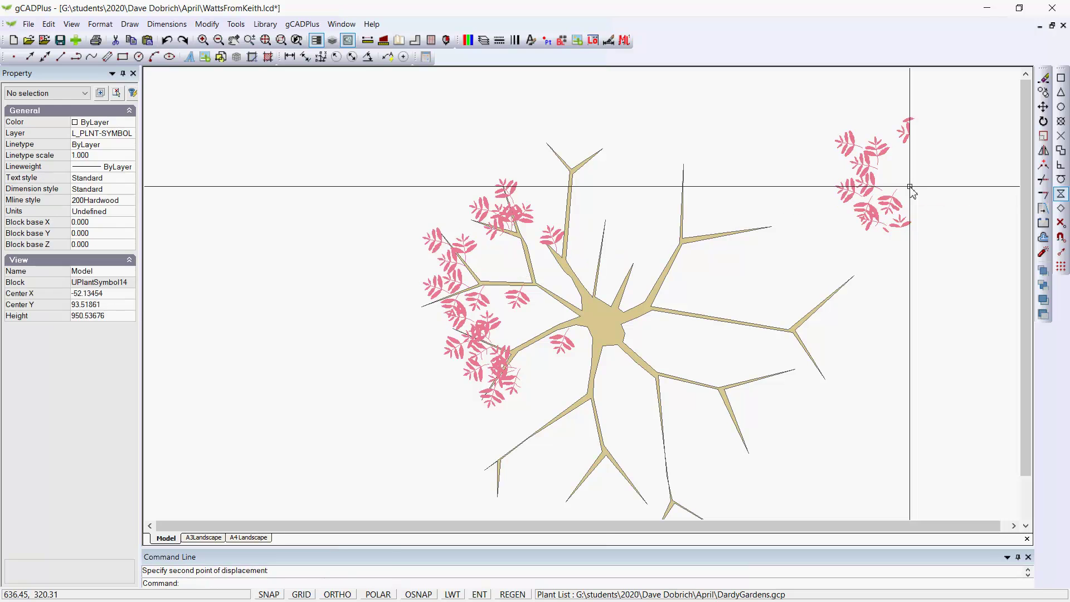
Rotate the copied pink leaf cluster
drag(947, 246, 829, 109)
right_click(828, 110)
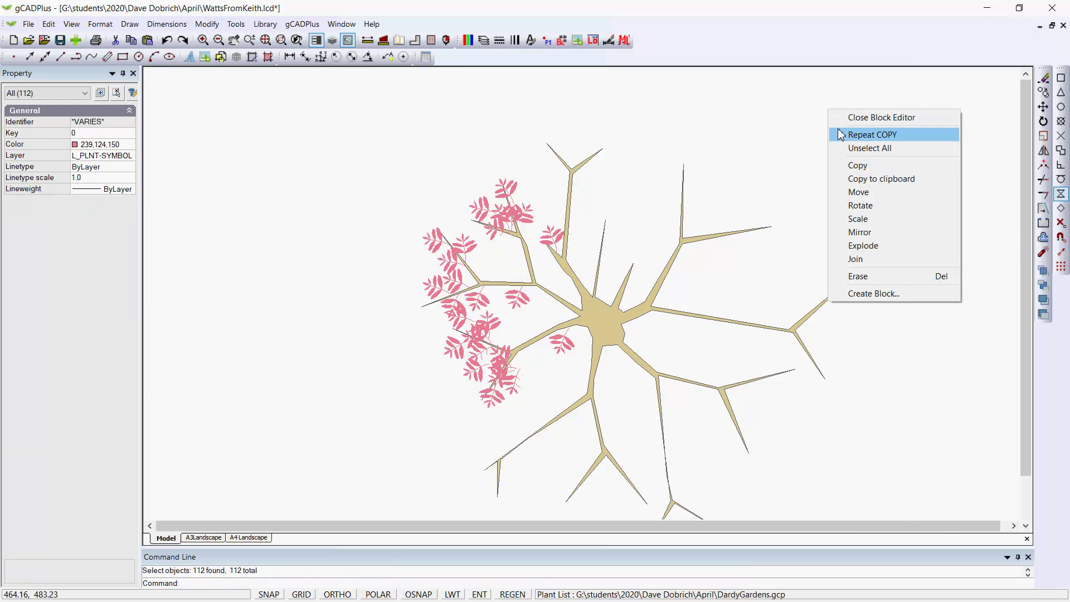
click(861, 206)
click(913, 172)
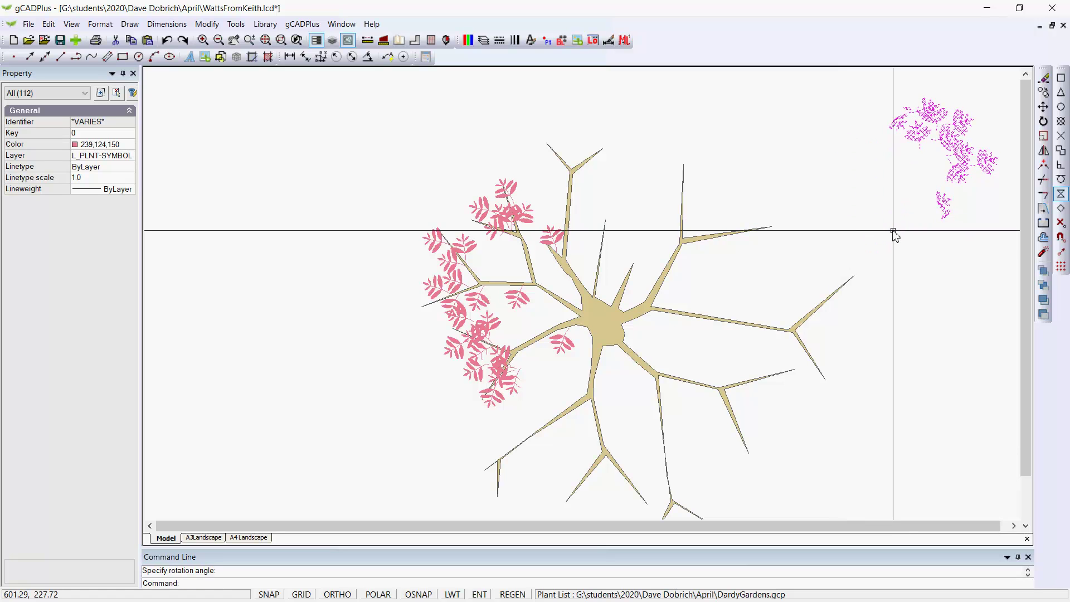
click(912, 254)
Move the rotated leaf cluster onto the upper-right branch
right_click(914, 256)
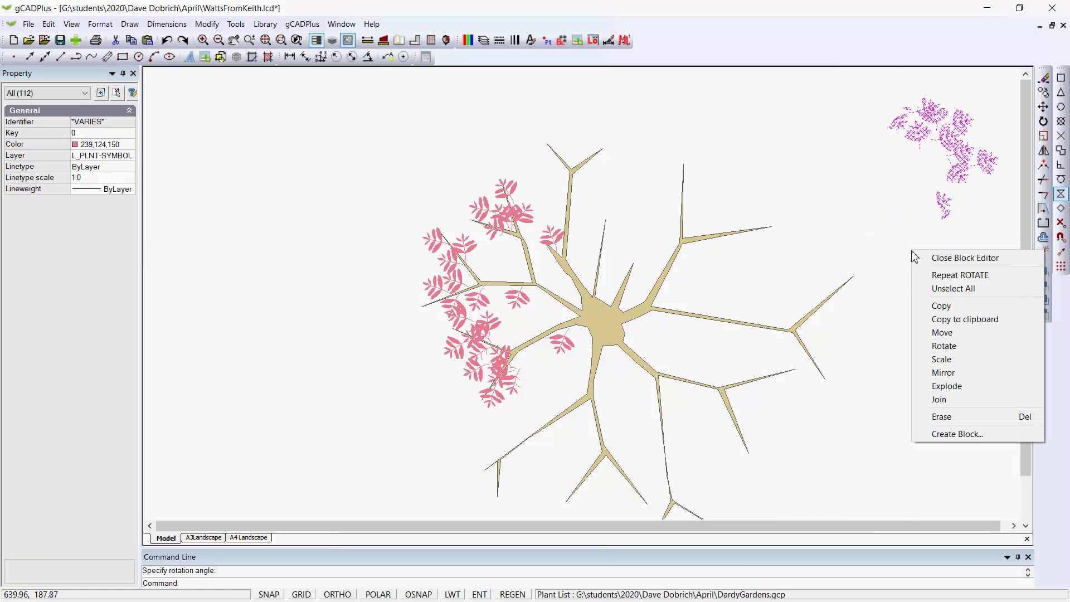
click(942, 332)
click(927, 162)
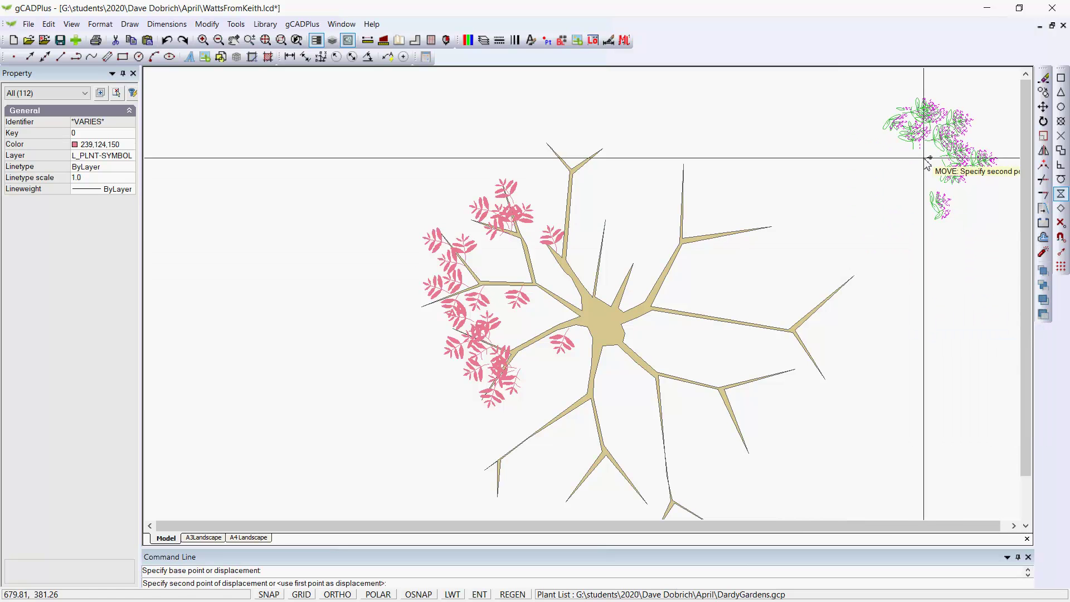
click(700, 205)
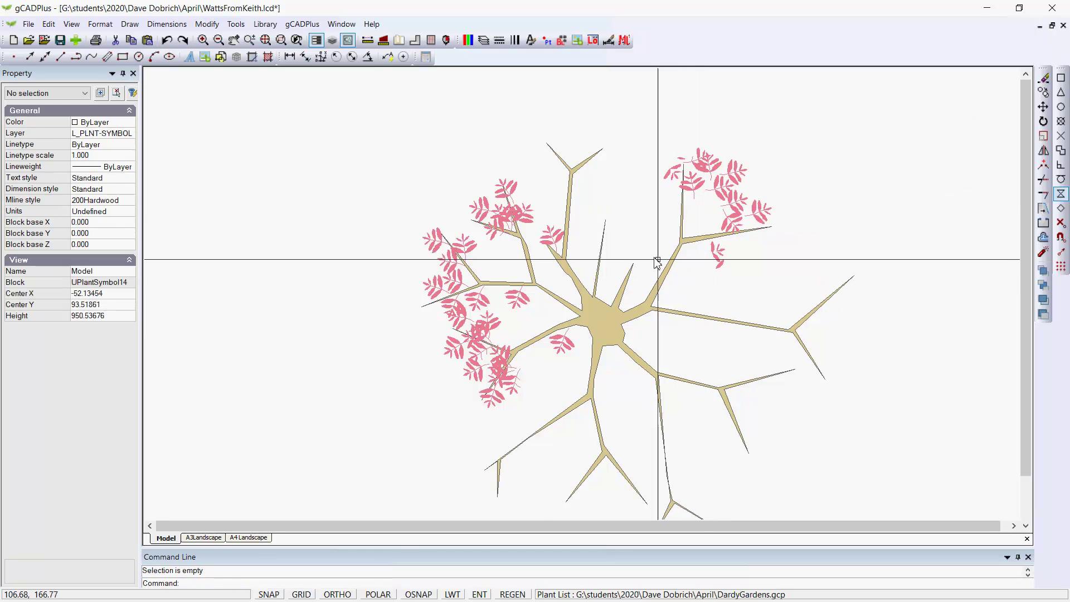
Inspect the leaves near the branch tip and select the small stray leaf
scroll(665, 195, up, 2)
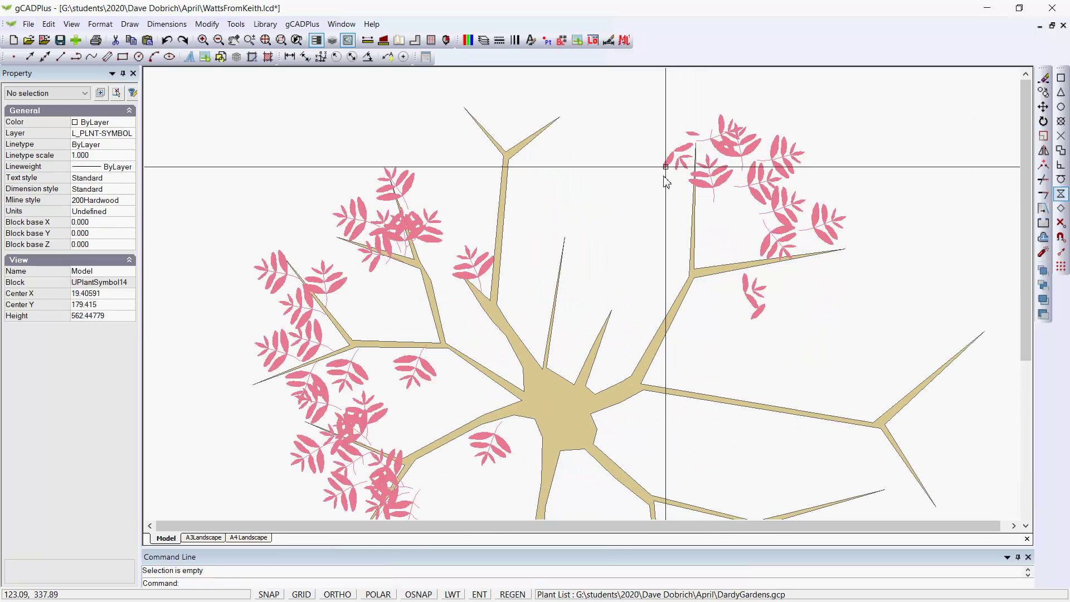
drag(649, 117, 690, 170)
key(Escape)
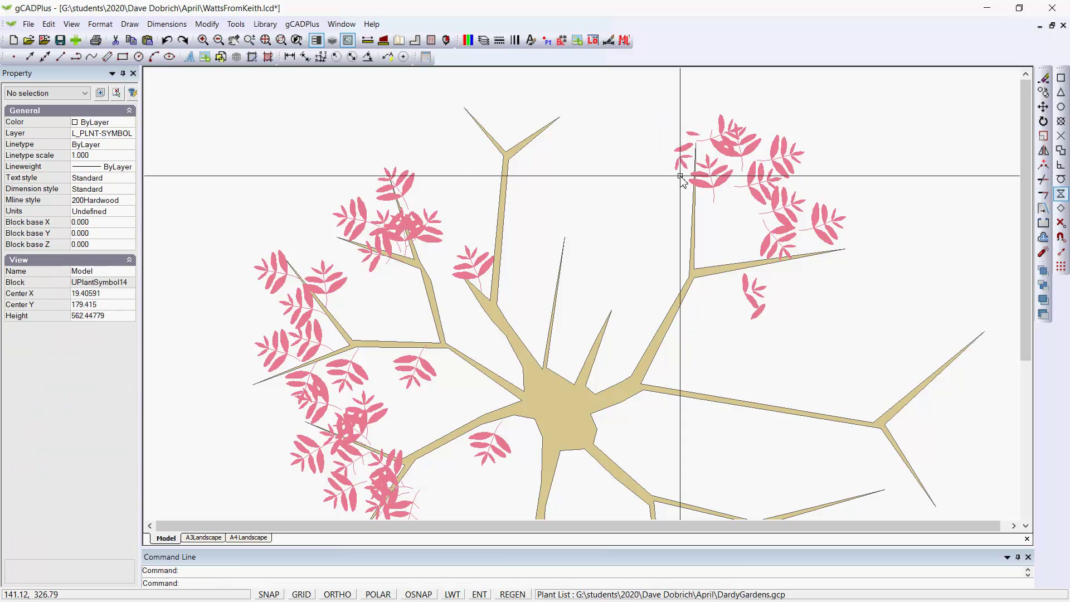
scroll(678, 172, up, 3)
mouse_move(666, 105)
mouse_down()
mouse_move(689, 181)
mouse_move(697, 178)
mouse_move(672, 99)
mouse_up()
key(Escape)
key(Escape)
scroll(675, 170, down, 5)
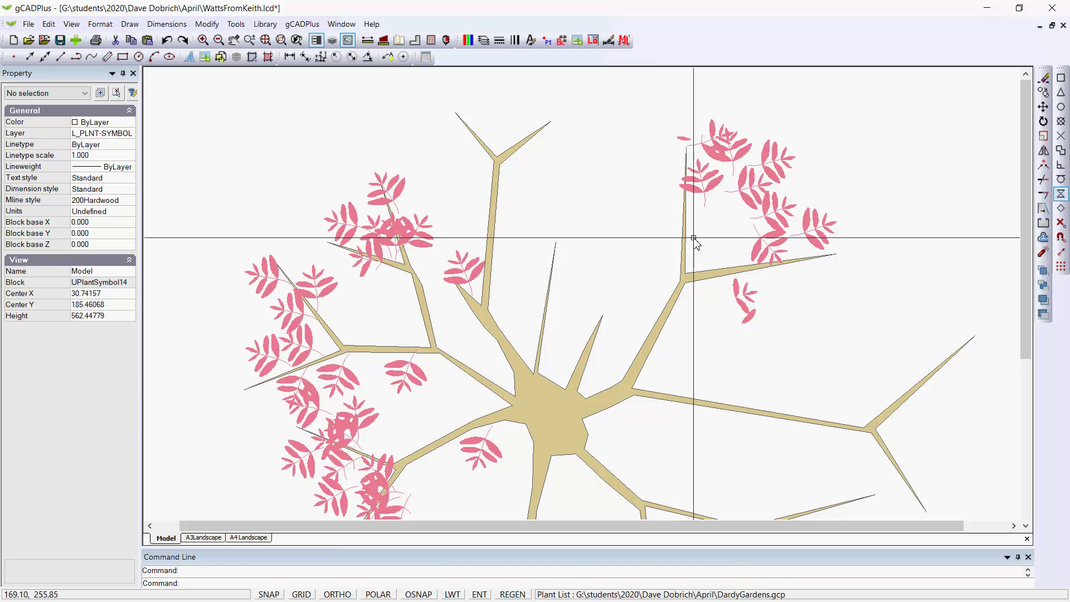
click(684, 137)
Delete the stray leaf at the branch top and zoom out over the garden plan
key(Delete)
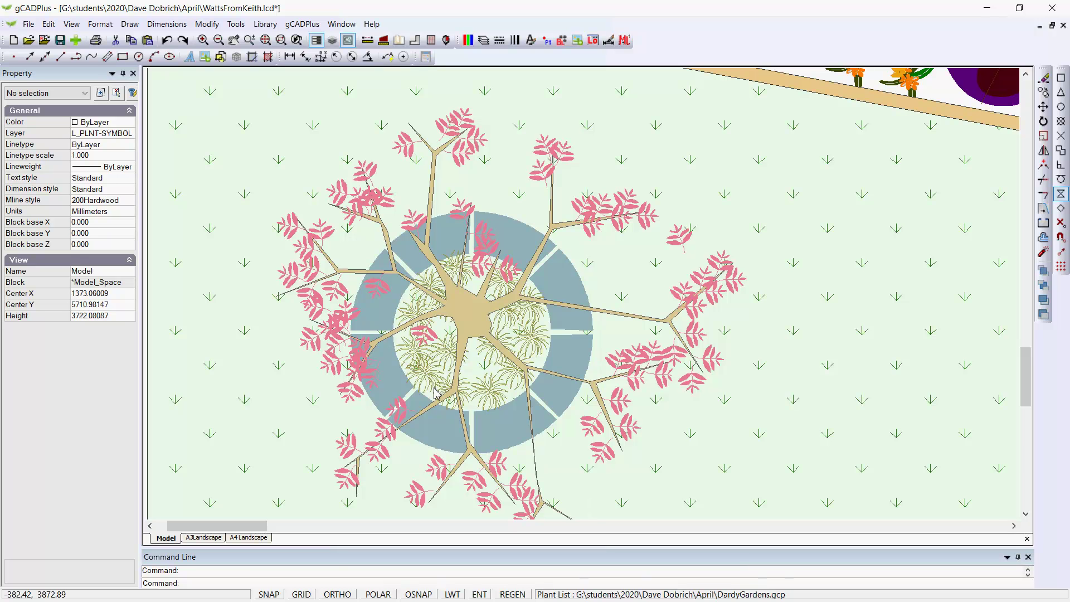
scroll(555, 326, down, 2)
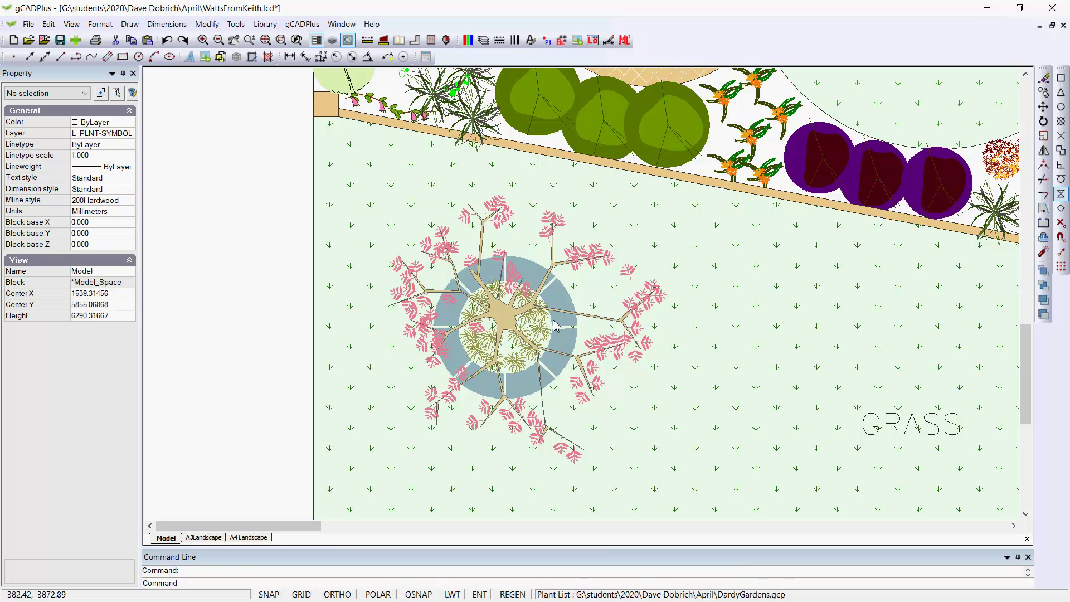
Deselect the Claret Ash, open Layer Properties and choose the L-PLNT-CONSTRUCTION layer
click(515, 311)
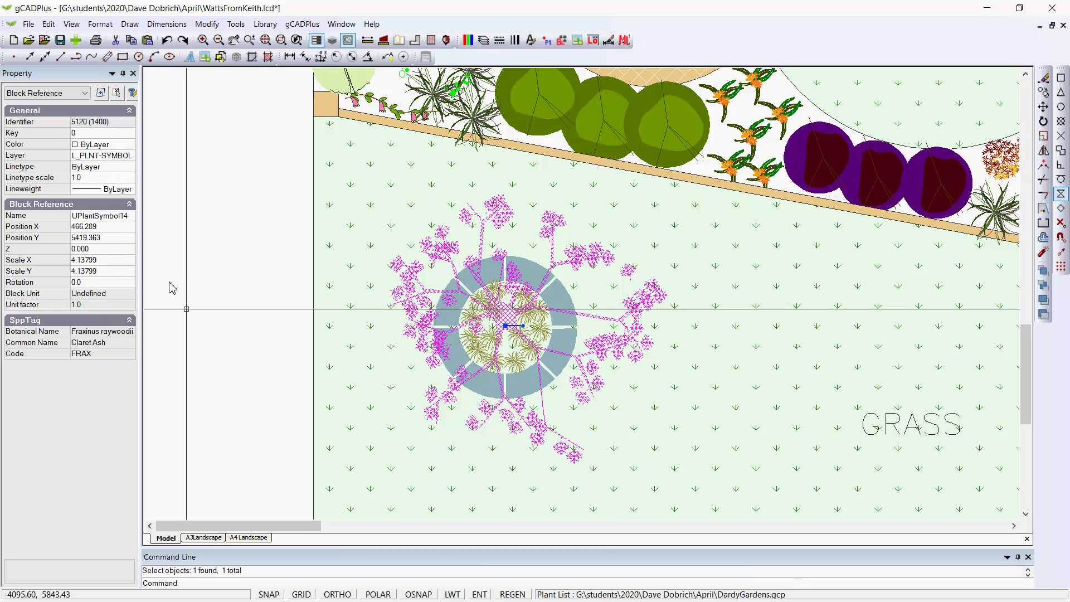
right_click(501, 317)
key(Escape)
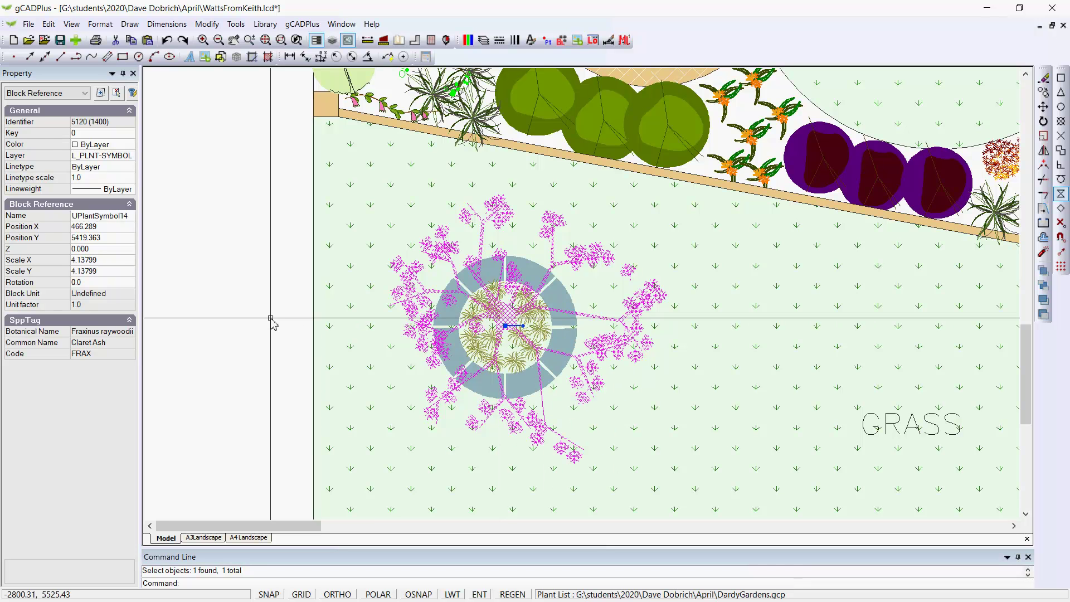
key(Escape)
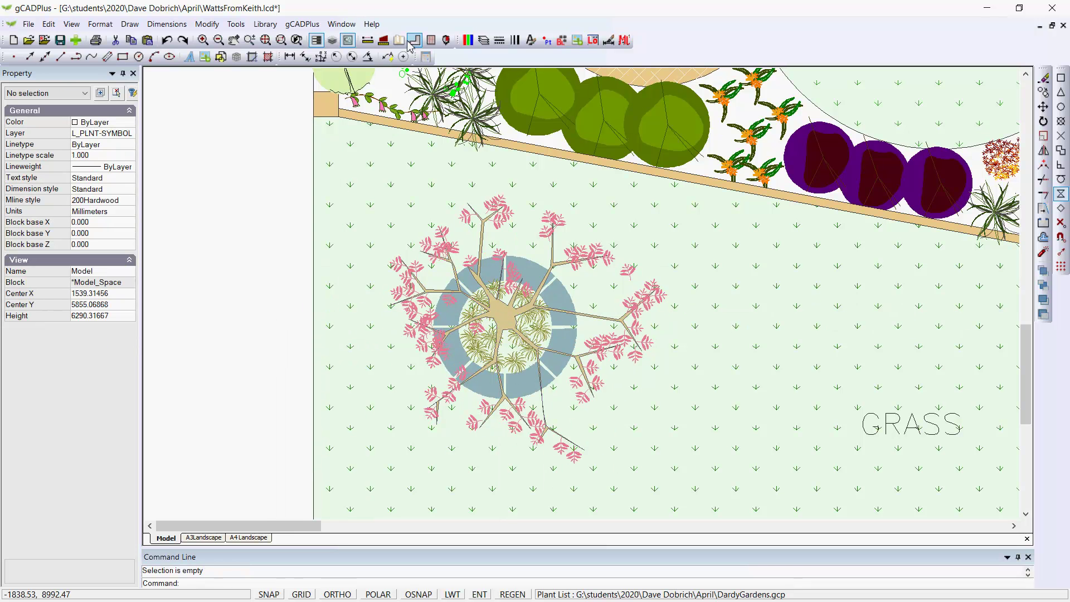
click(484, 40)
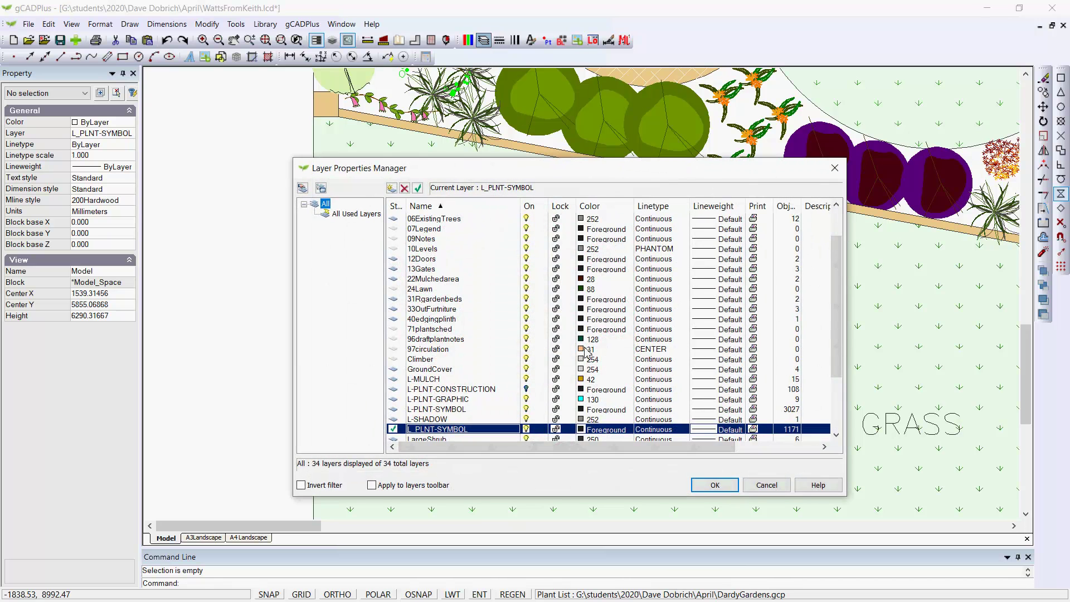
click(527, 389)
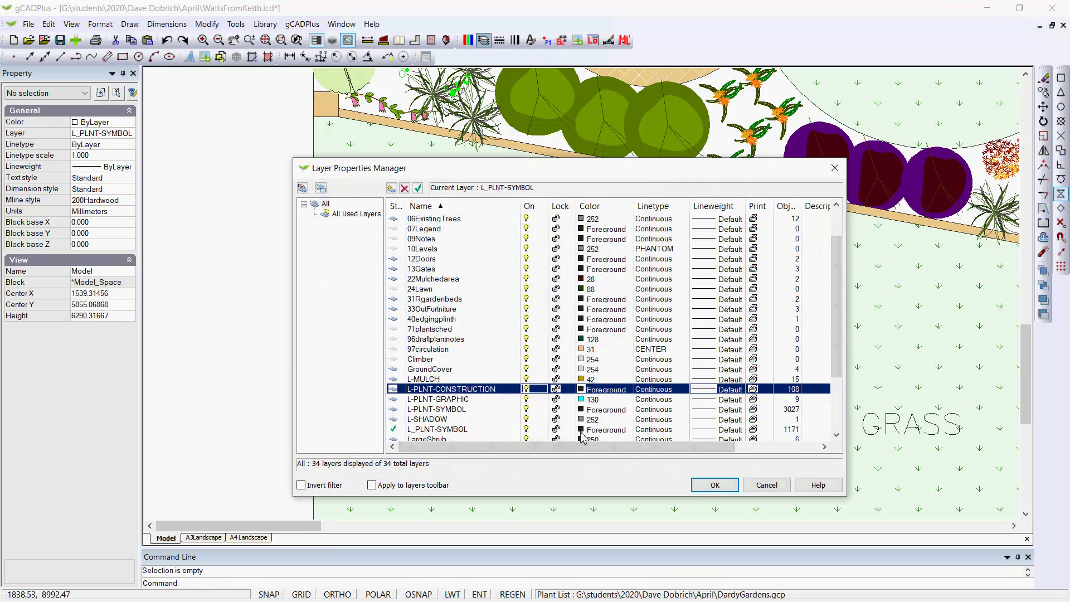
Apply the layer change, copy the Claret Ash symbol to the clipboard, and start a new drawing
click(711, 485)
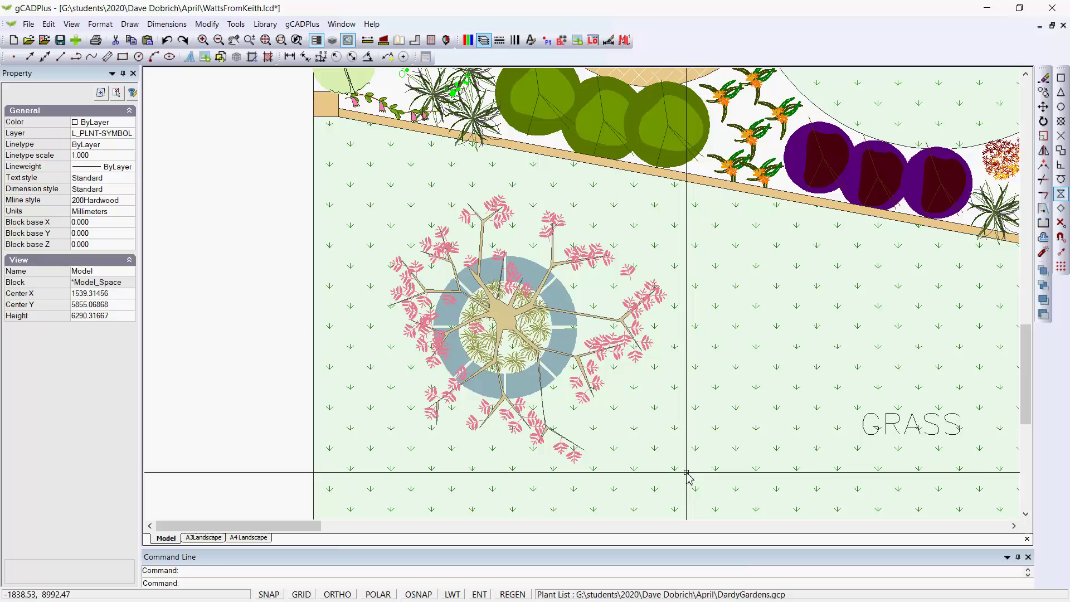
click(515, 318)
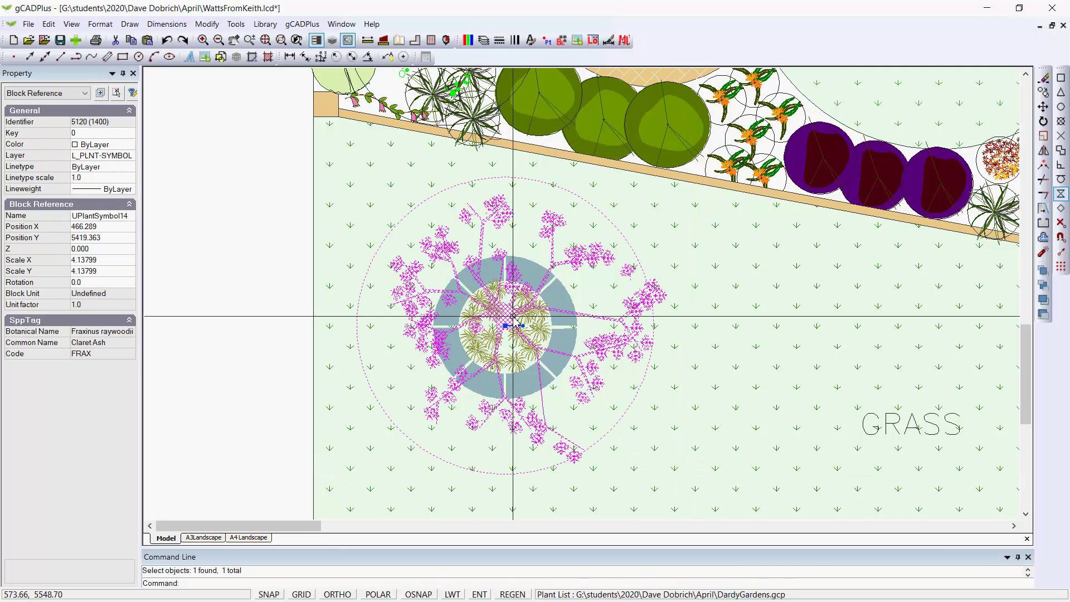
right_click(512, 316)
click(563, 366)
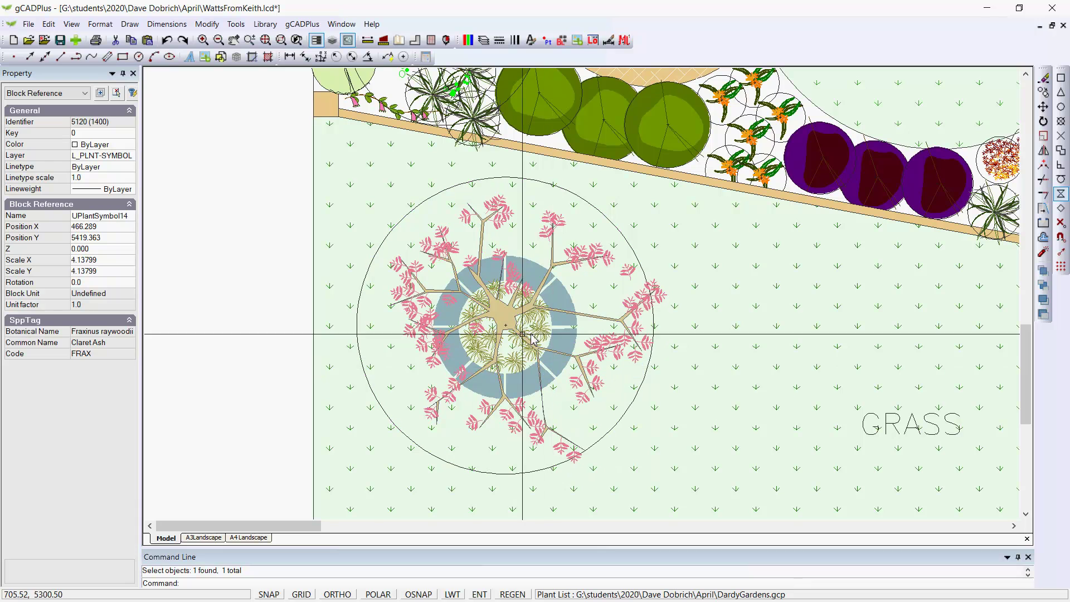
click(12, 45)
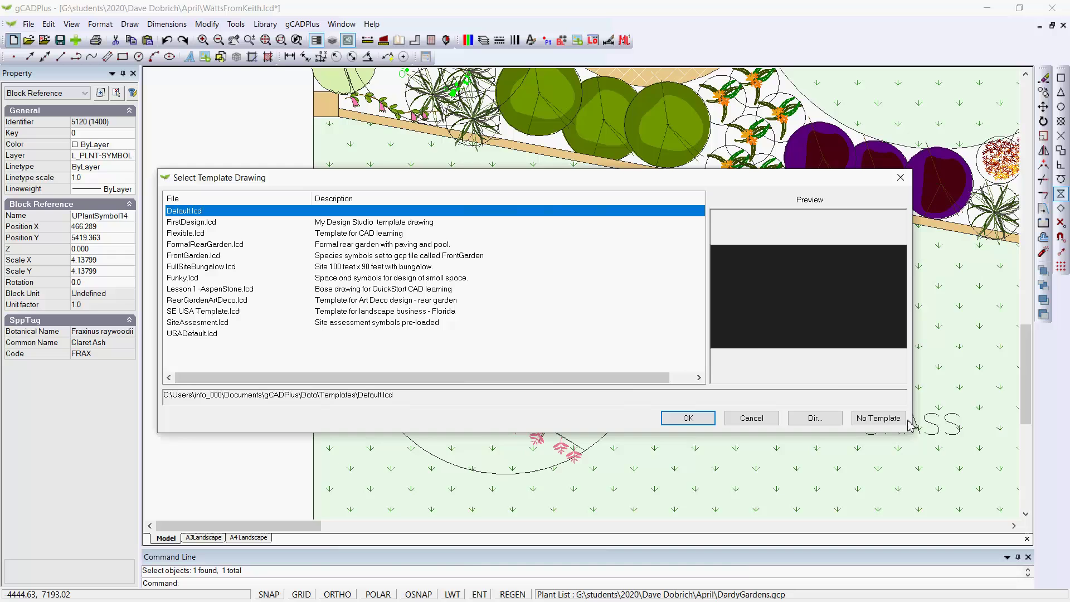
Create a no-template drawing, paste the Claret Ash symbol, and zoom to extents
click(902, 419)
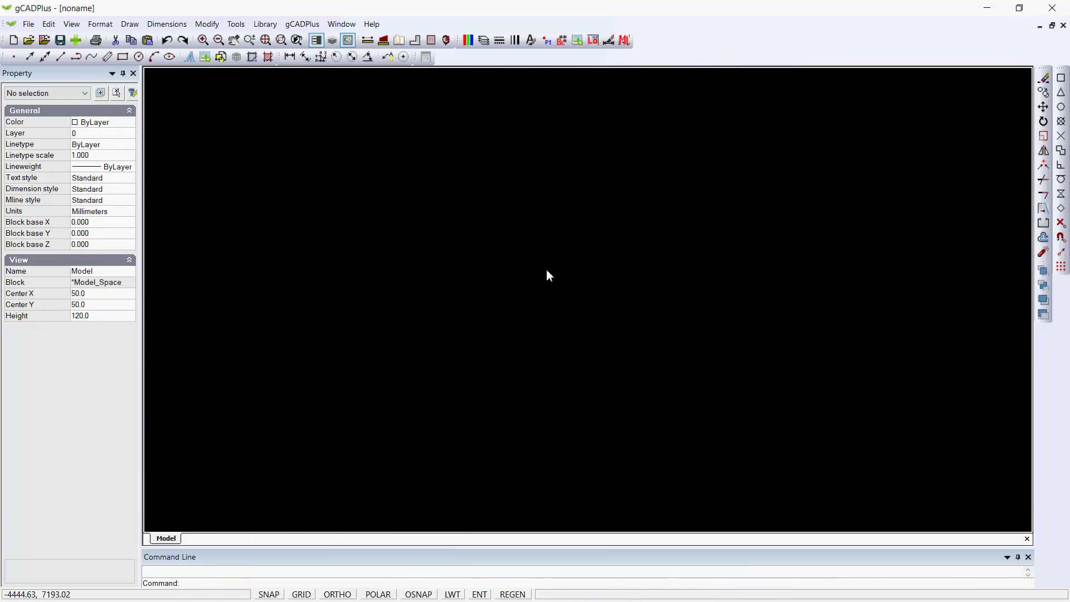
right_click(459, 243)
click(476, 247)
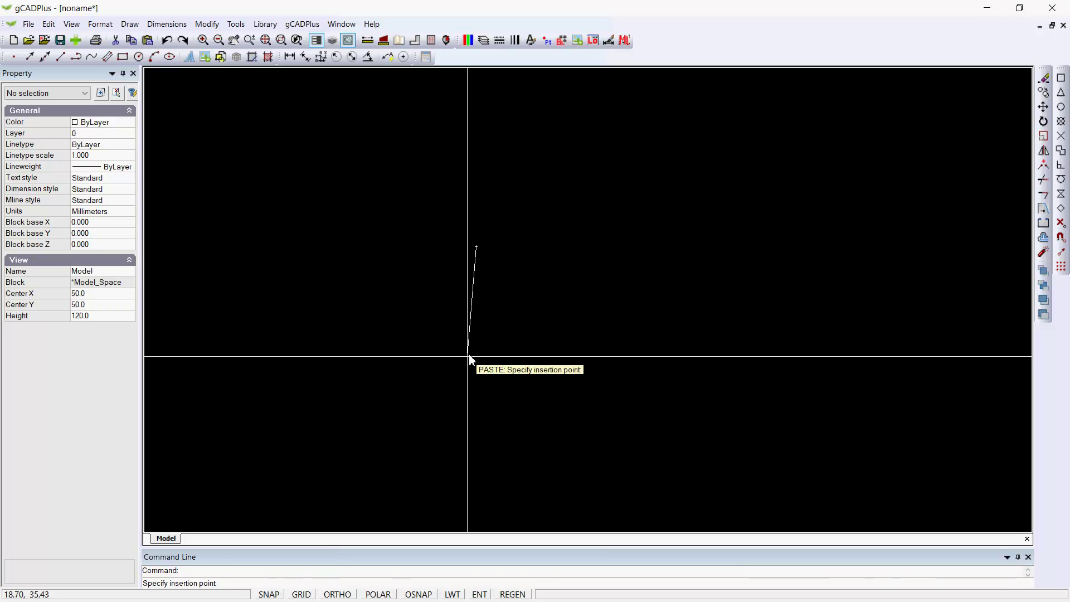
key(Escape)
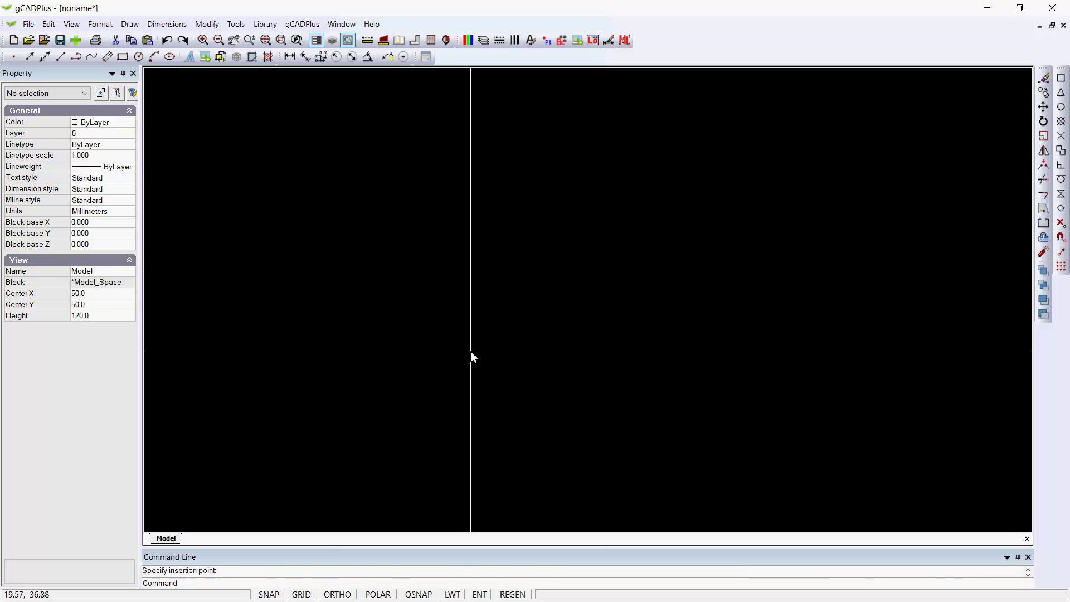
right_click(471, 352)
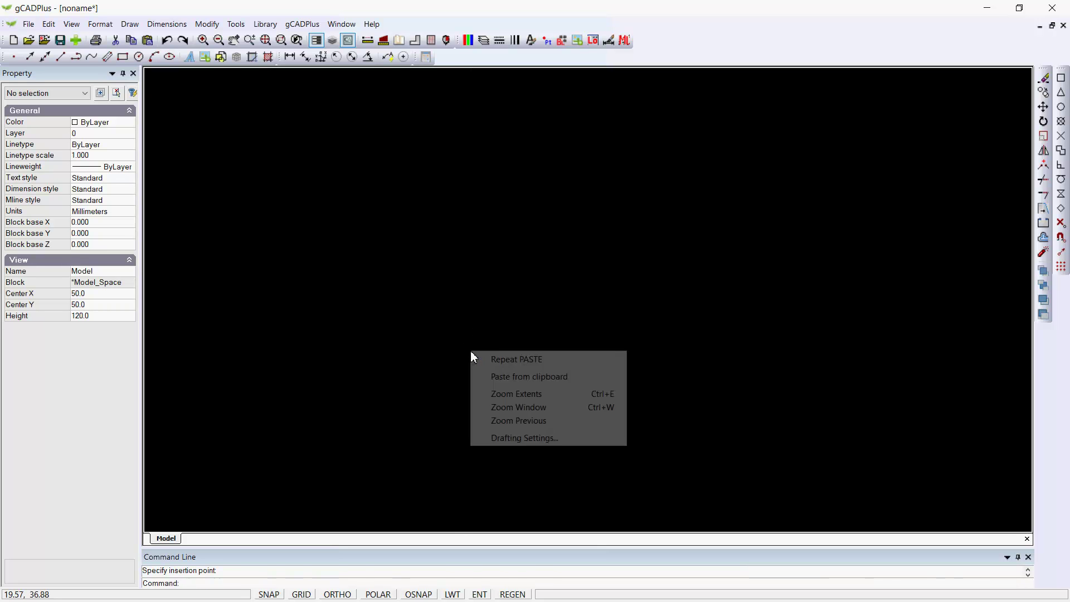
click(514, 394)
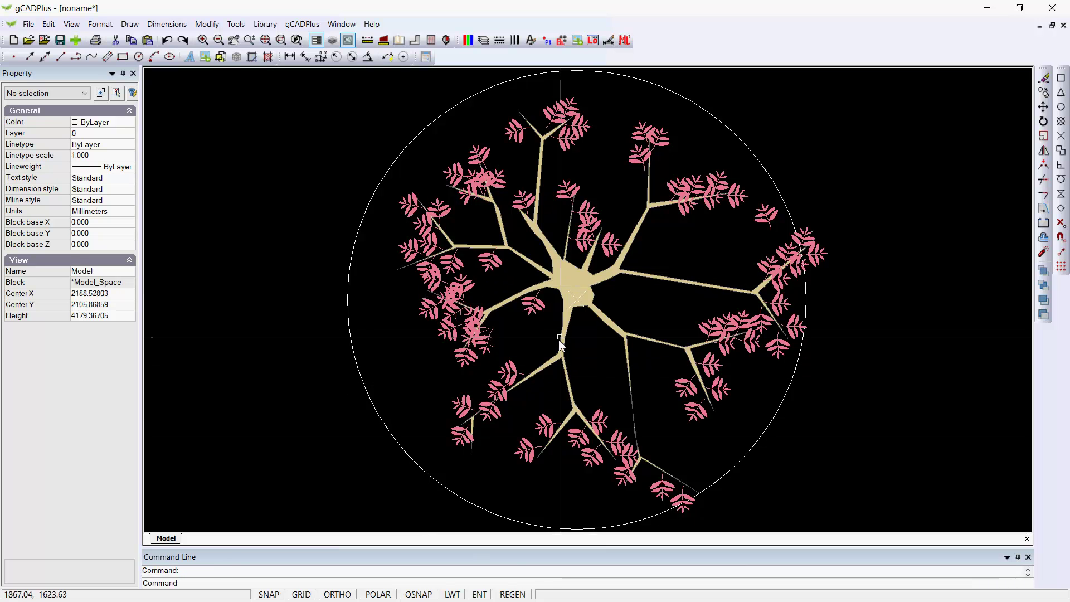
Explode the pasted tree symbol into separate polylines
click(560, 274)
right_click(561, 274)
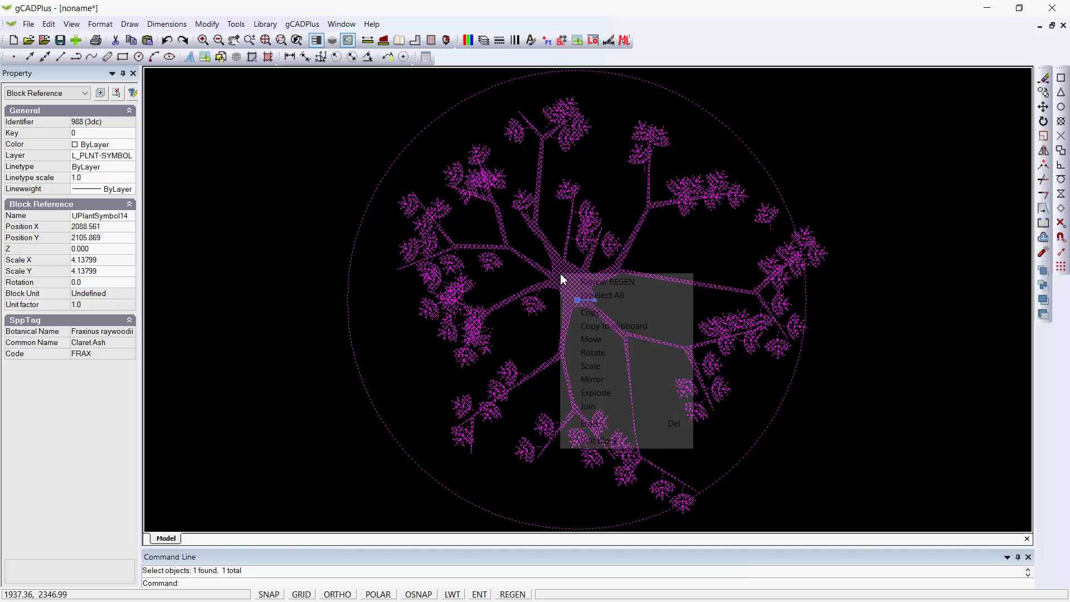
click(609, 394)
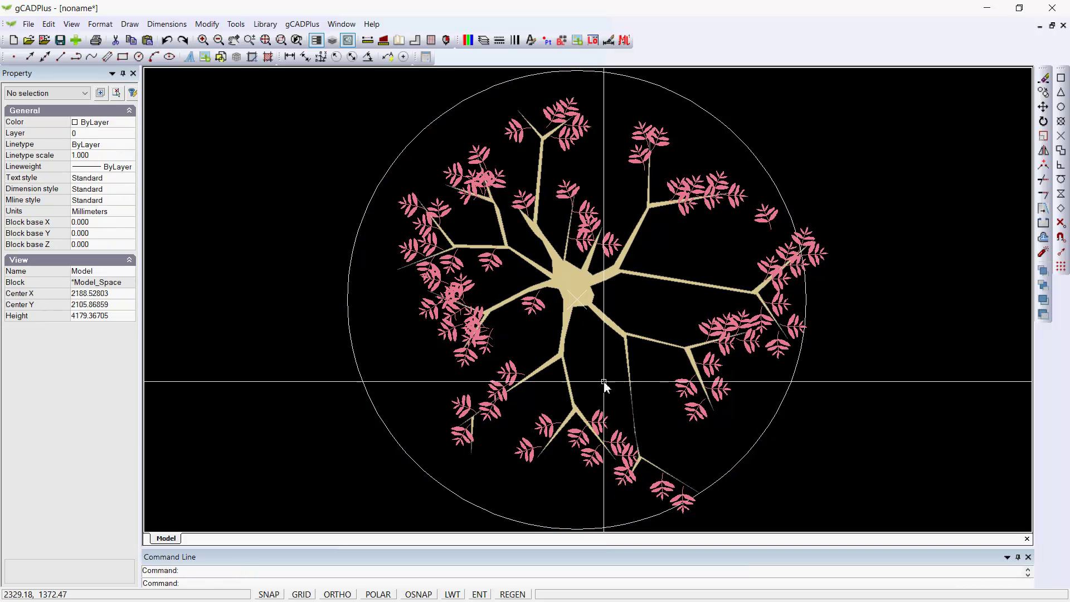
Delete the UPlantSymbol14 block definition in the Blocks dialog
click(562, 43)
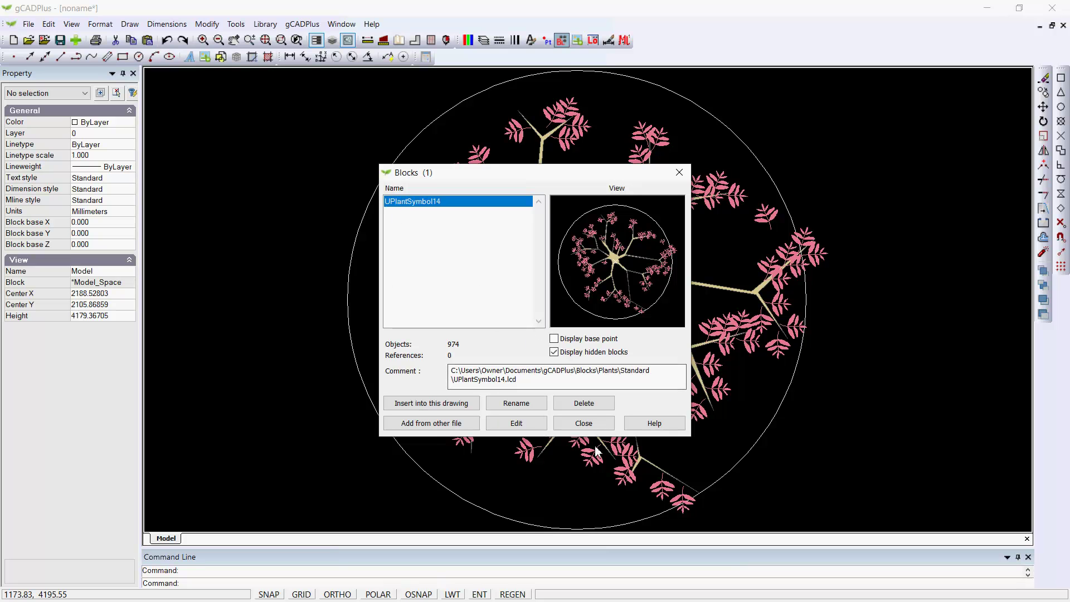
click(583, 403)
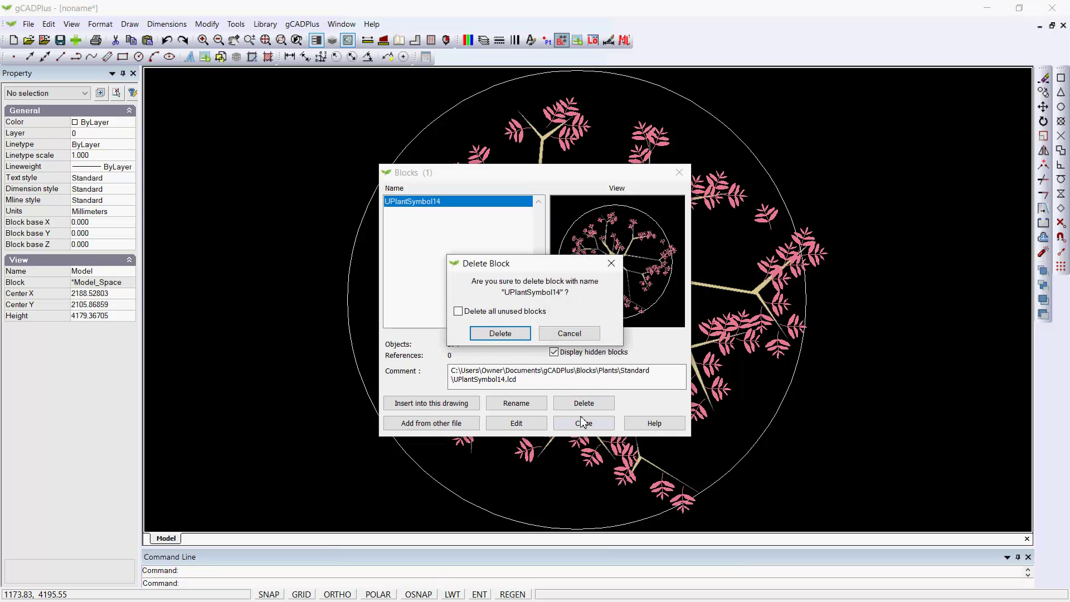
click(492, 336)
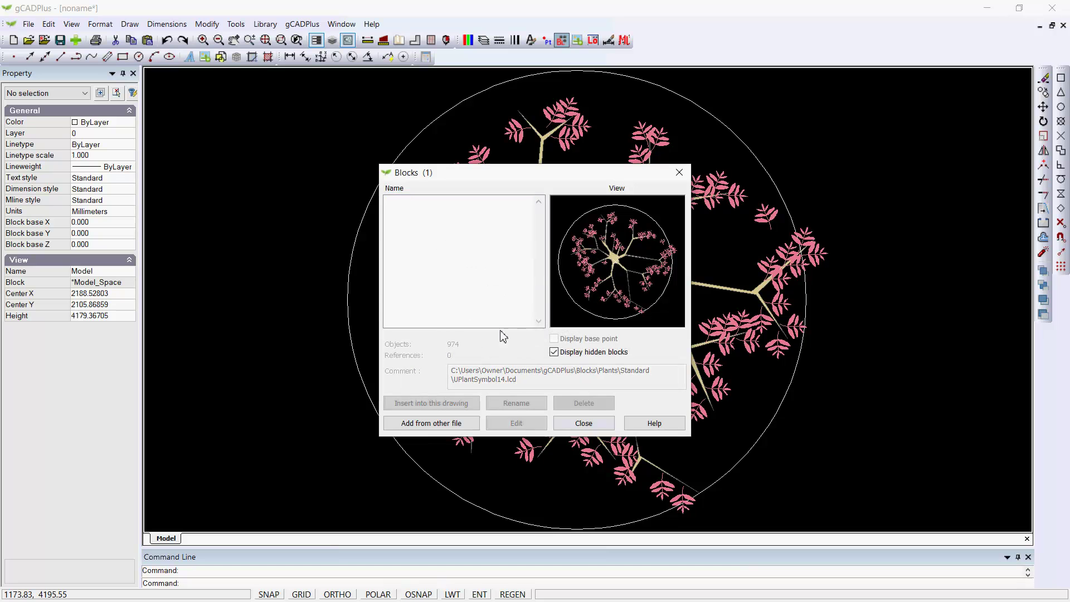
click(584, 423)
Give the trunk-and-branches polyline the tan true colour 238, 180, 128
click(581, 280)
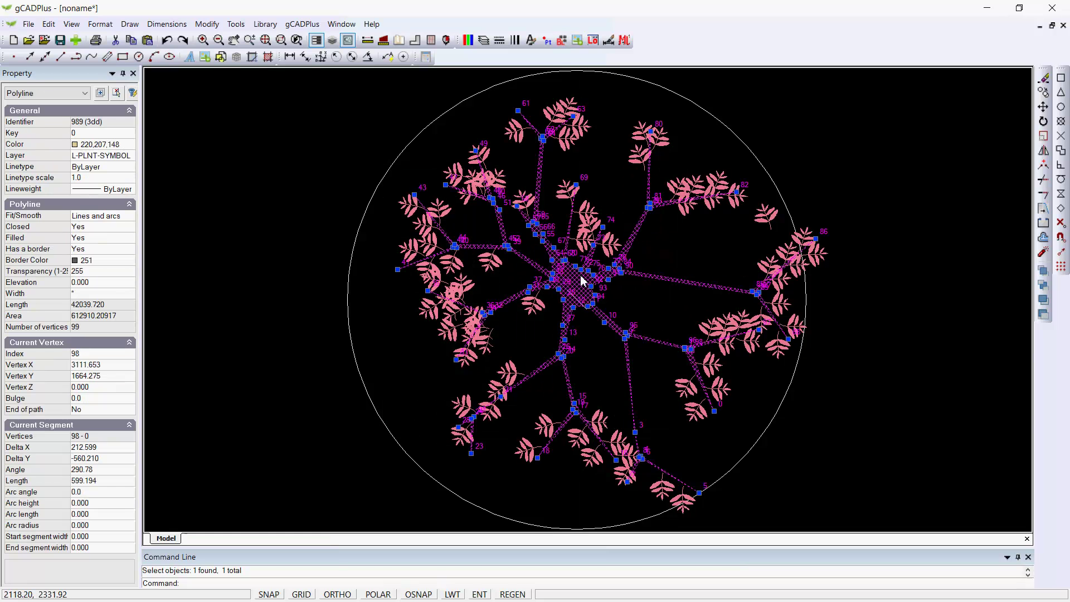
click(127, 144)
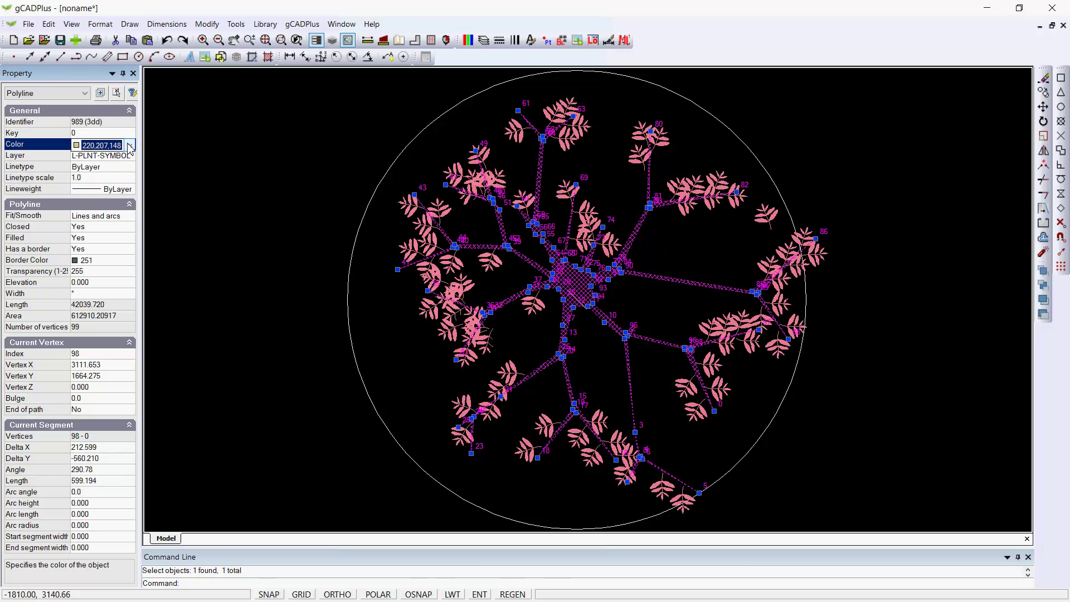
click(128, 146)
click(120, 279)
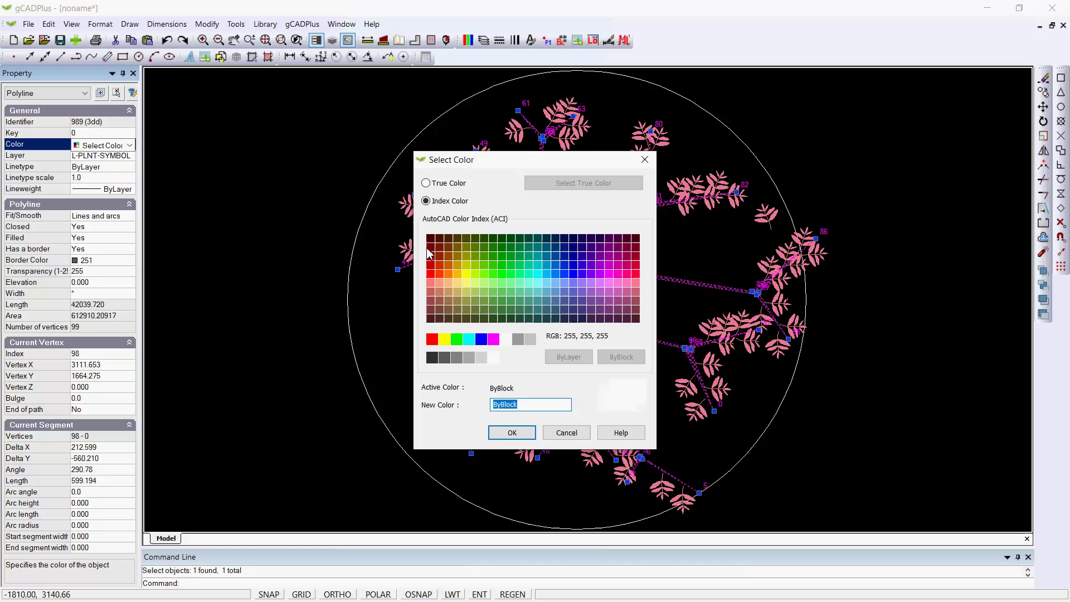
click(425, 183)
click(543, 185)
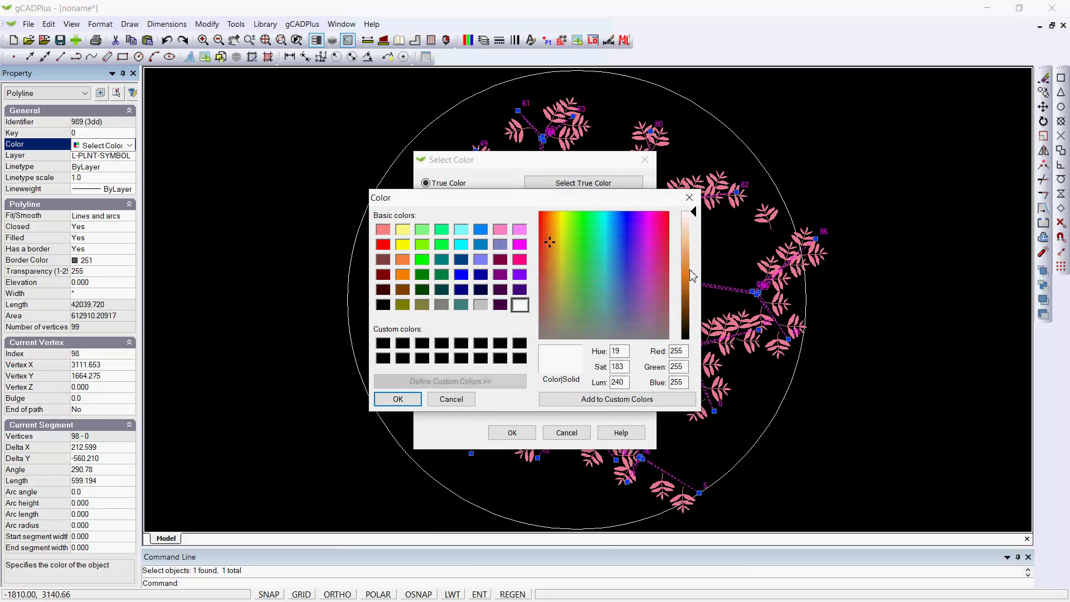
drag(686, 277, 692, 249)
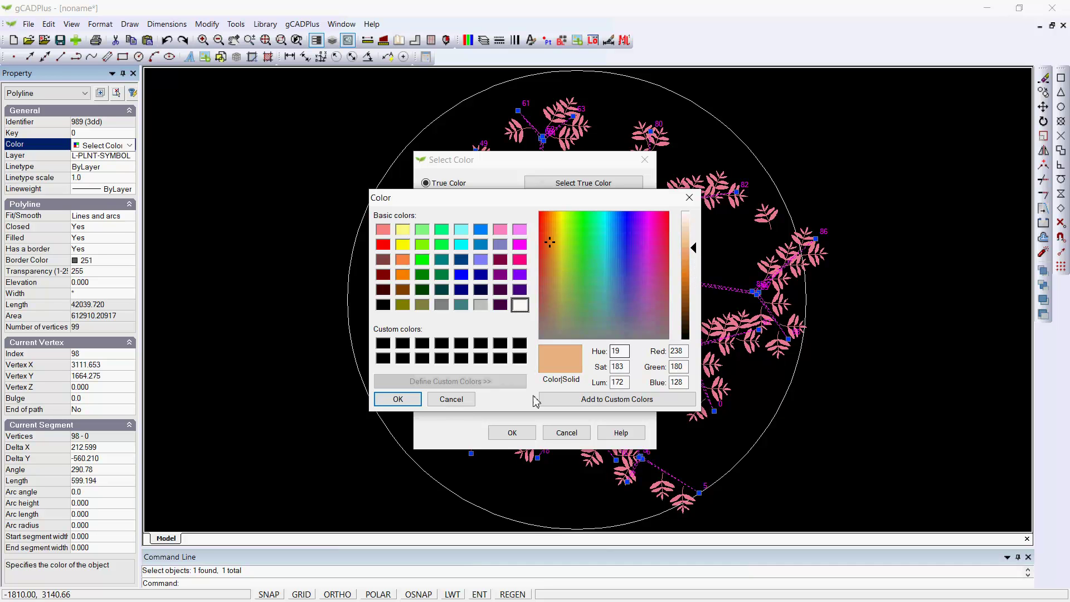
click(399, 399)
click(512, 433)
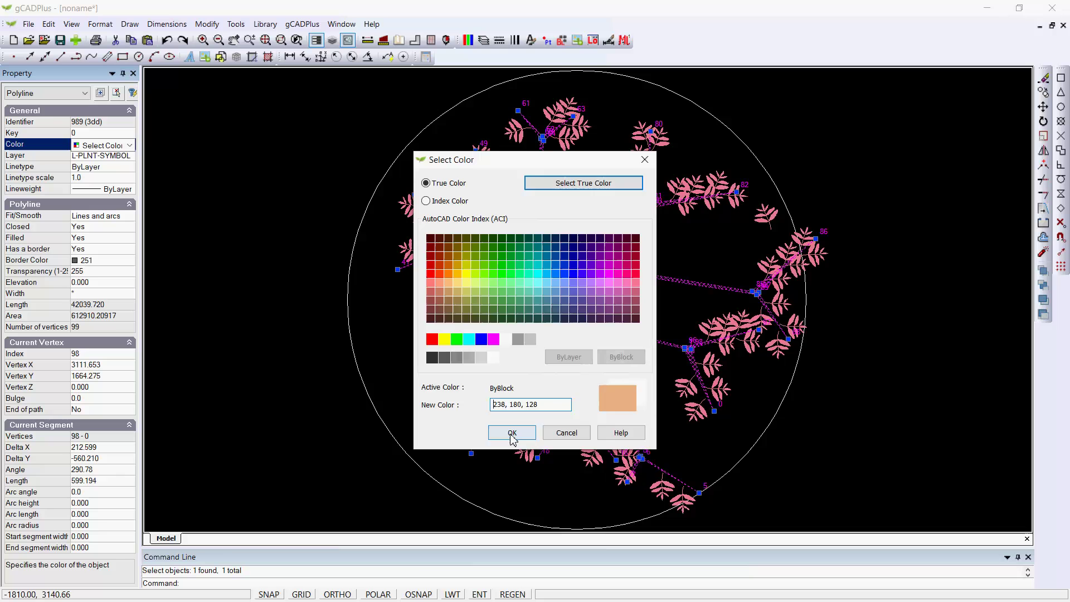
right_click(308, 367)
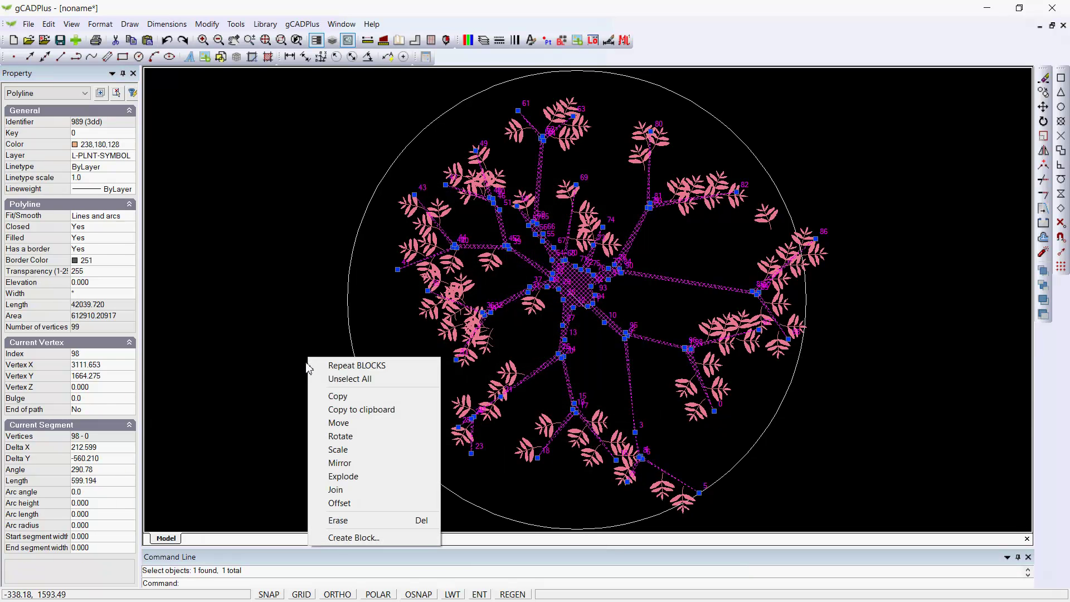
Deselect everything and set the drawing background colour to White
click(340, 379)
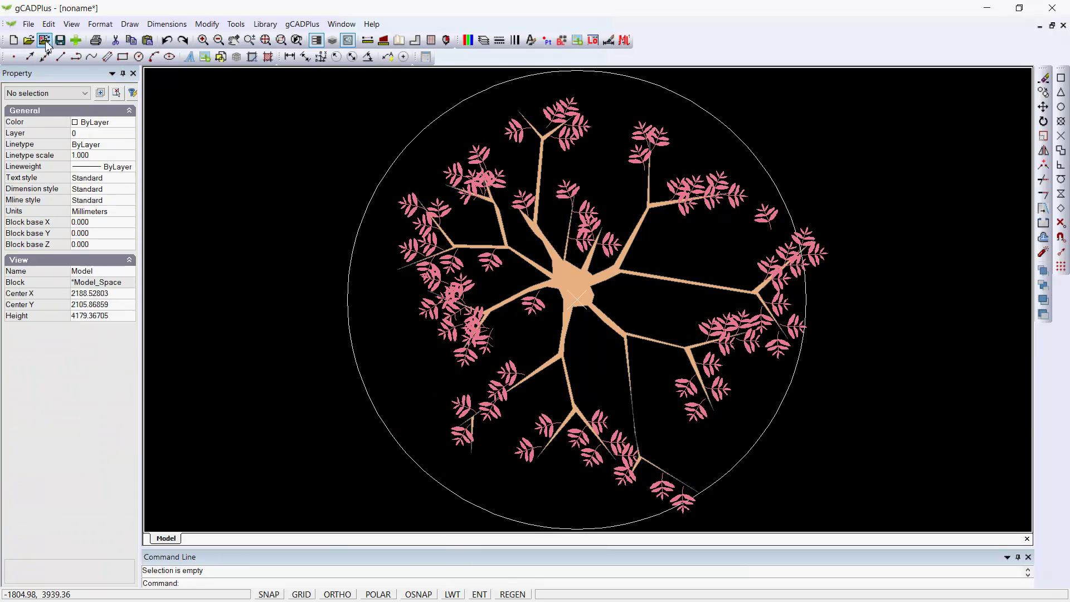
click(71, 24)
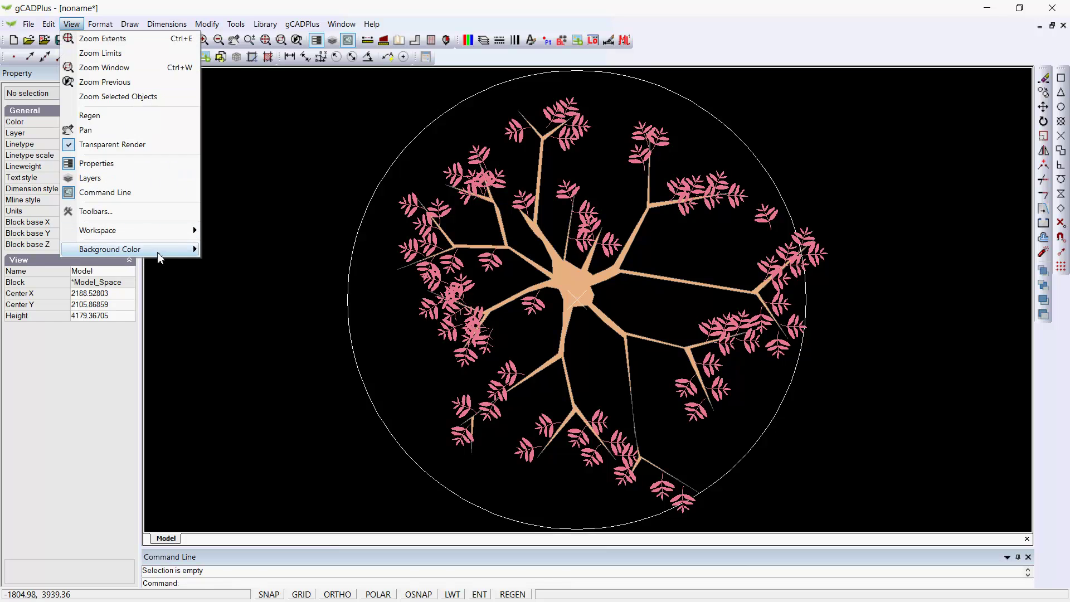
mouse_move(160, 256)
click(232, 246)
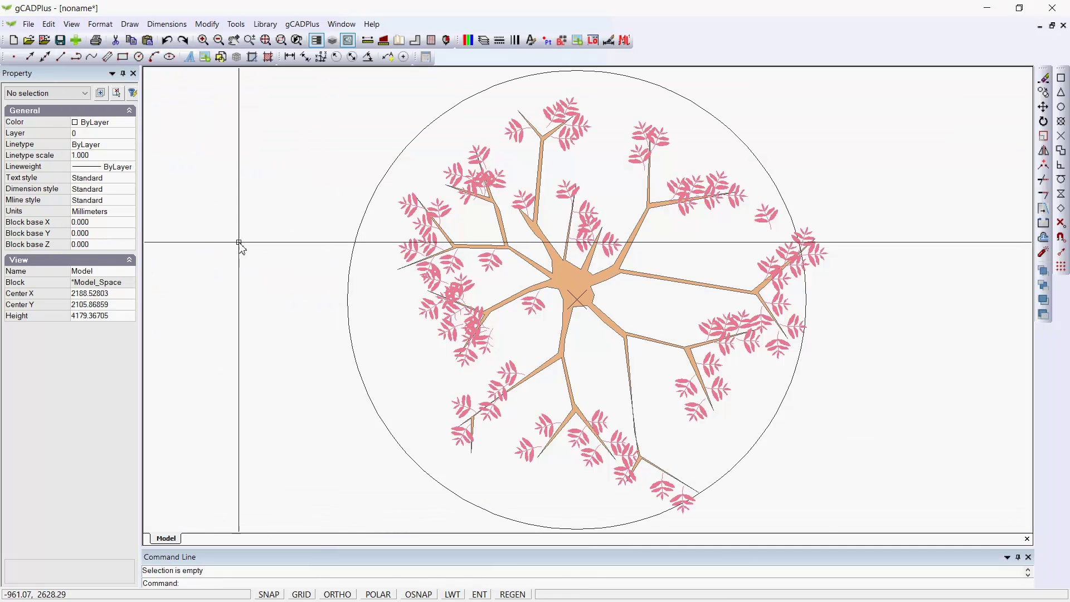
scroll(239, 244, down, 1)
scroll(478, 316, up, 3)
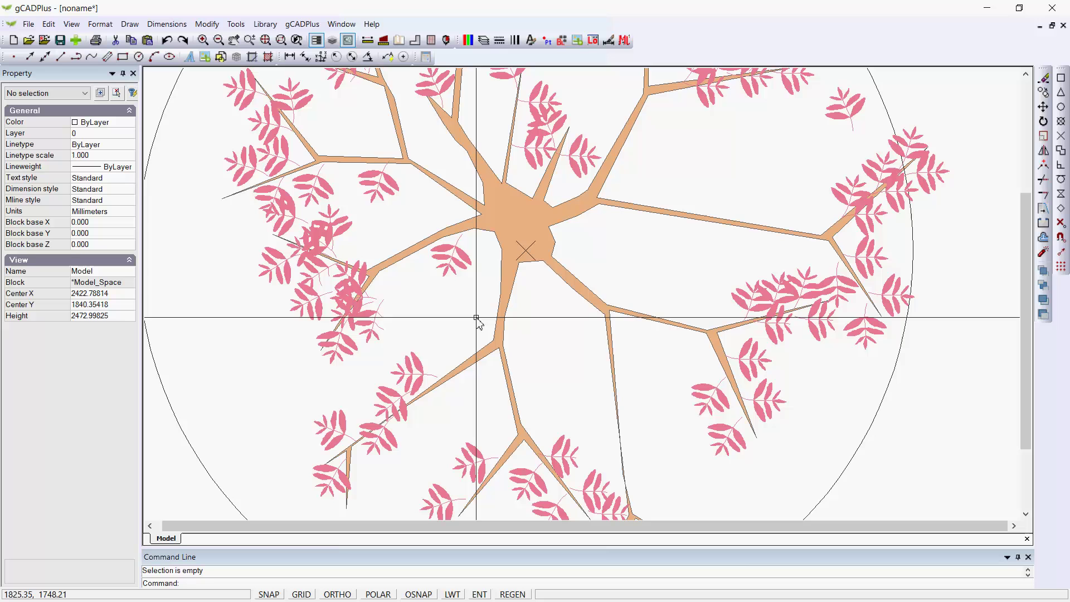
Set the point style to Plus sign for the tree's centre point
click(525, 251)
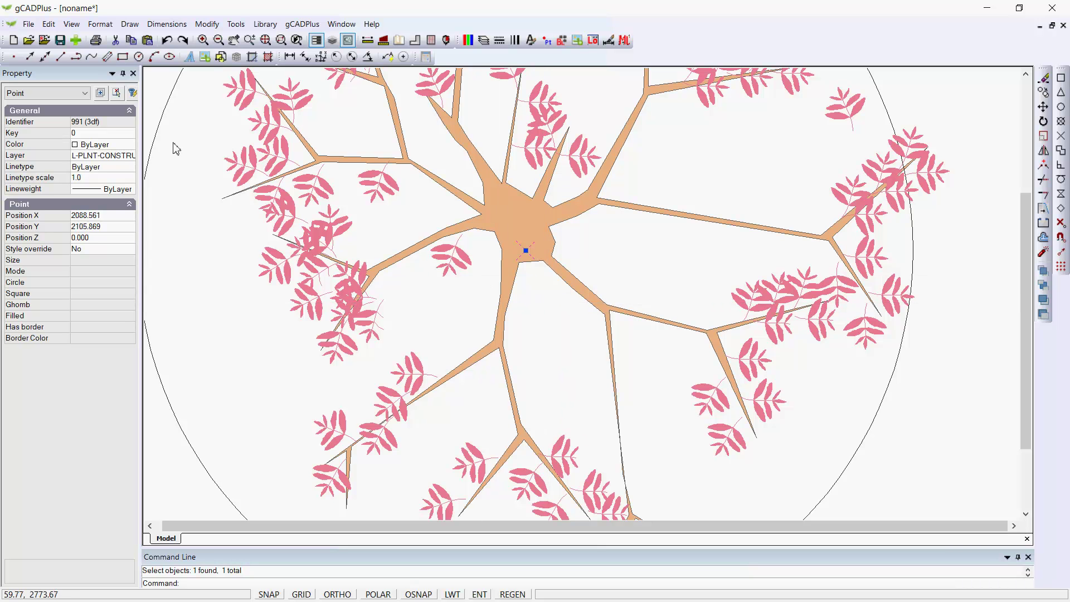
click(100, 24)
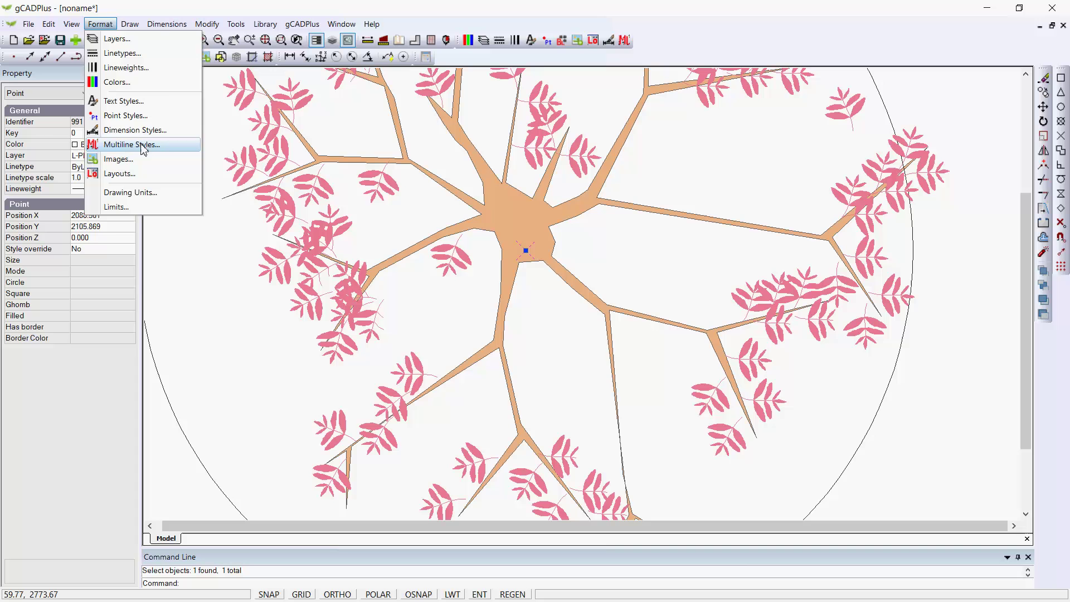
click(129, 117)
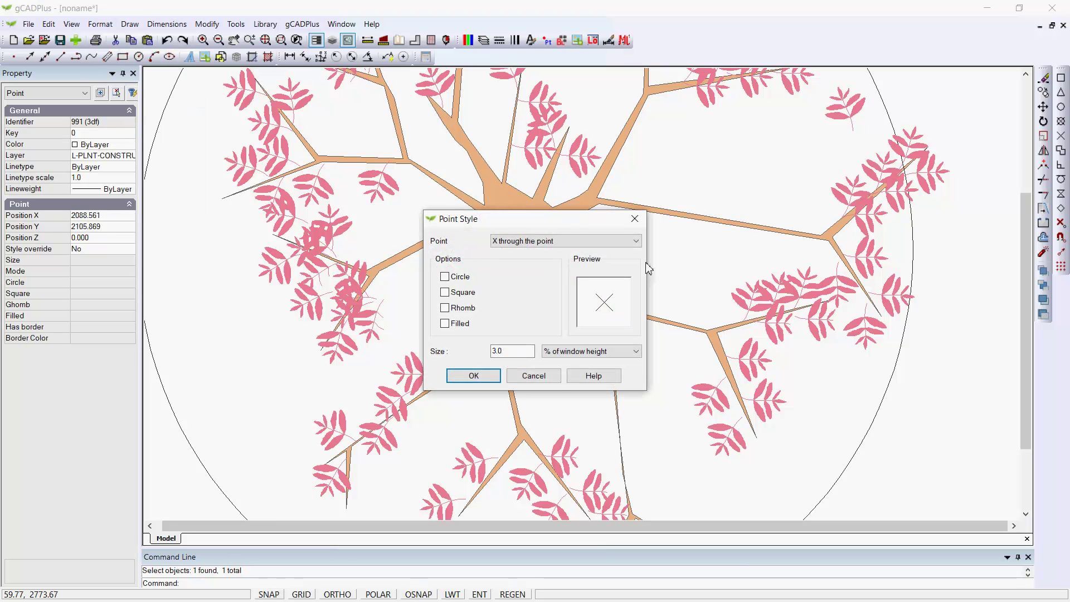
click(635, 240)
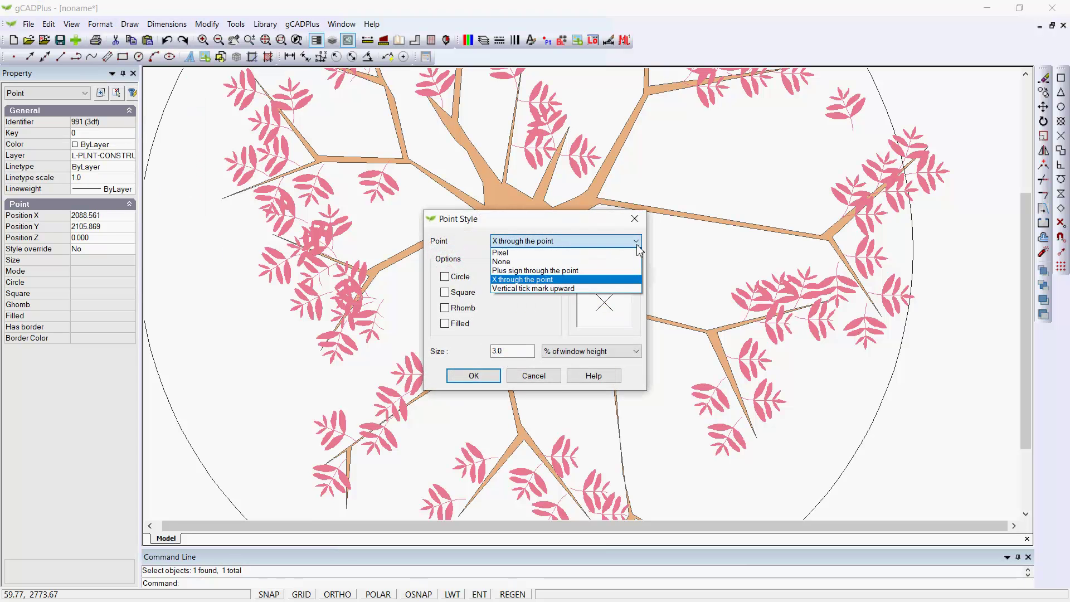
click(551, 270)
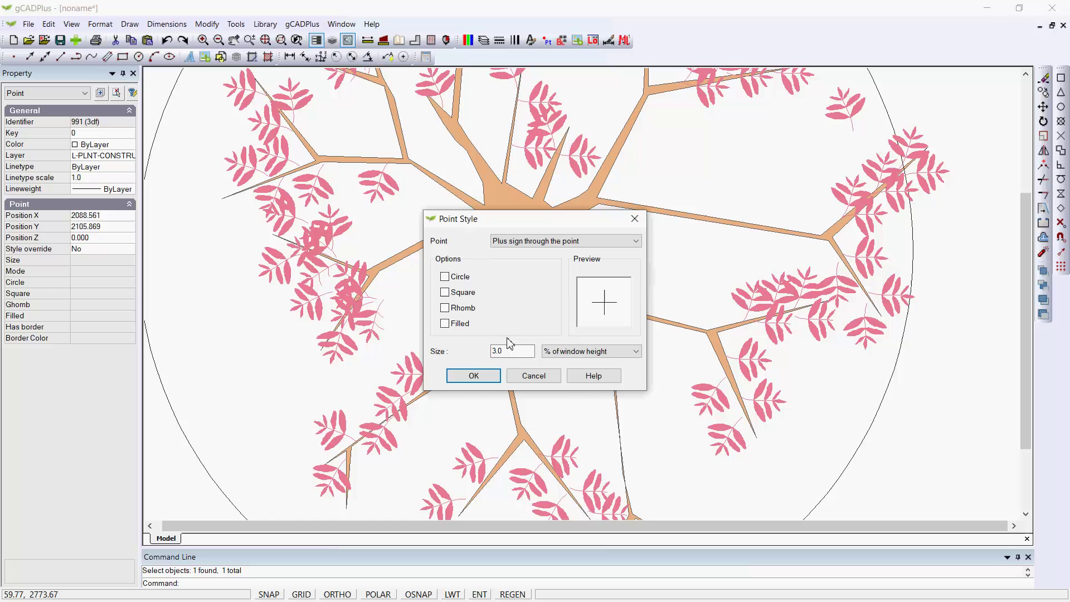
click(474, 375)
key(Escape)
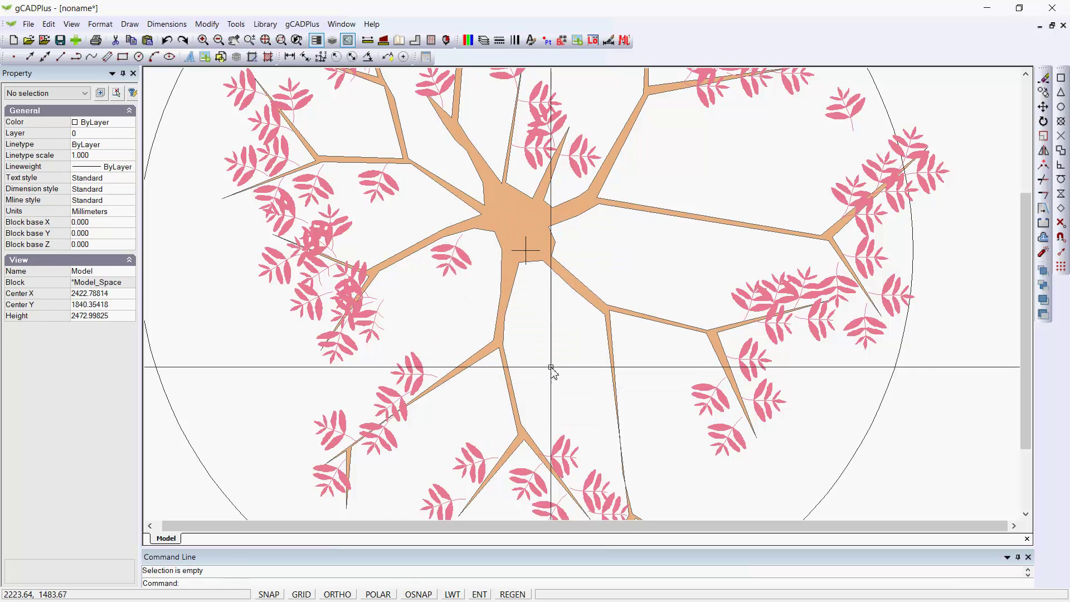
scroll(551, 368, down, 1)
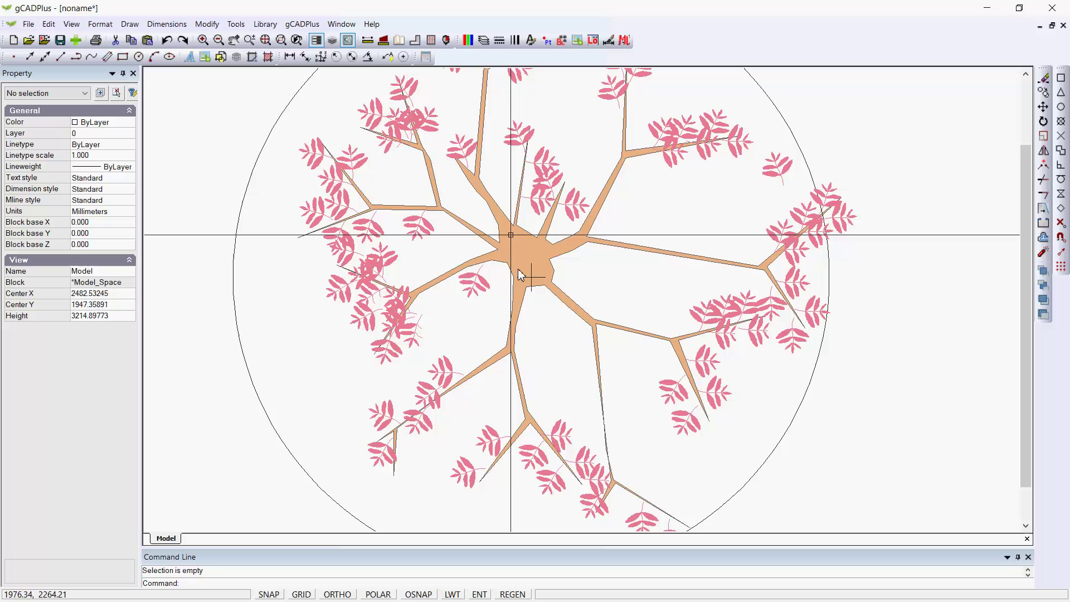
click(483, 40)
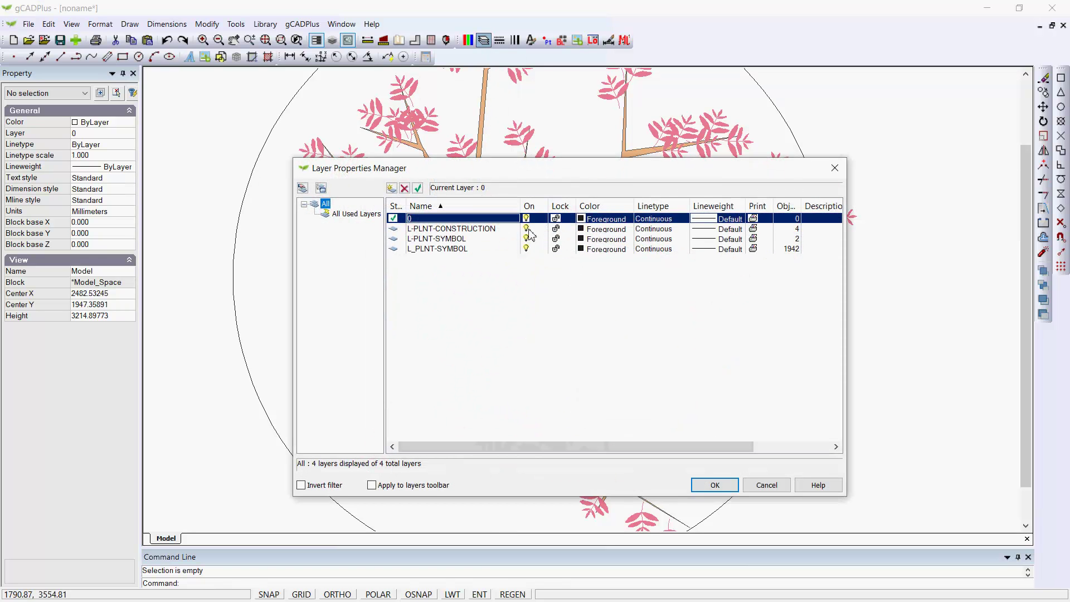
click(715, 485)
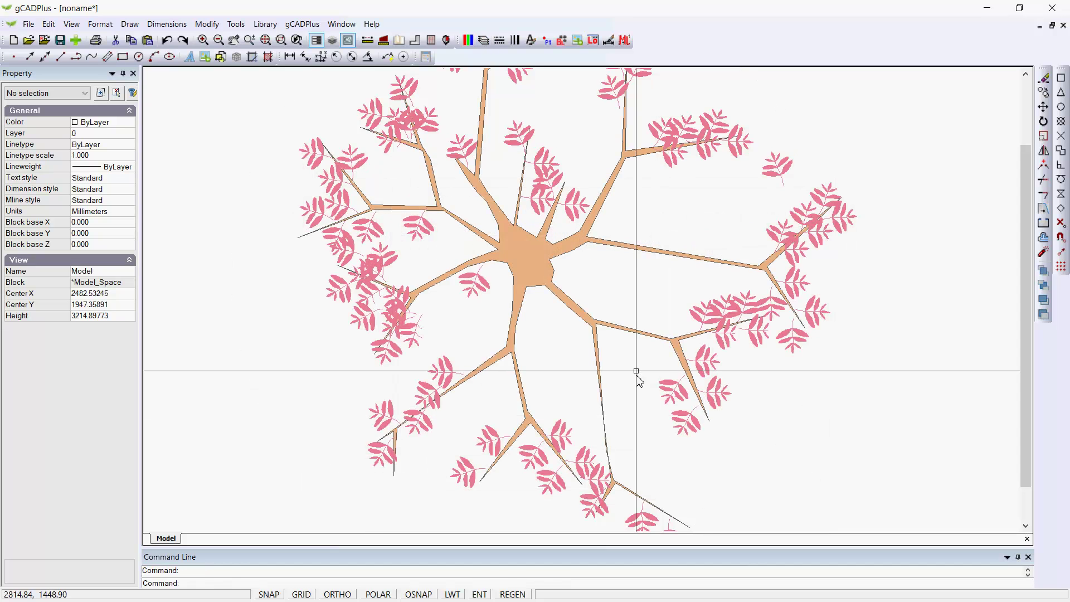
scroll(636, 371, down, 1)
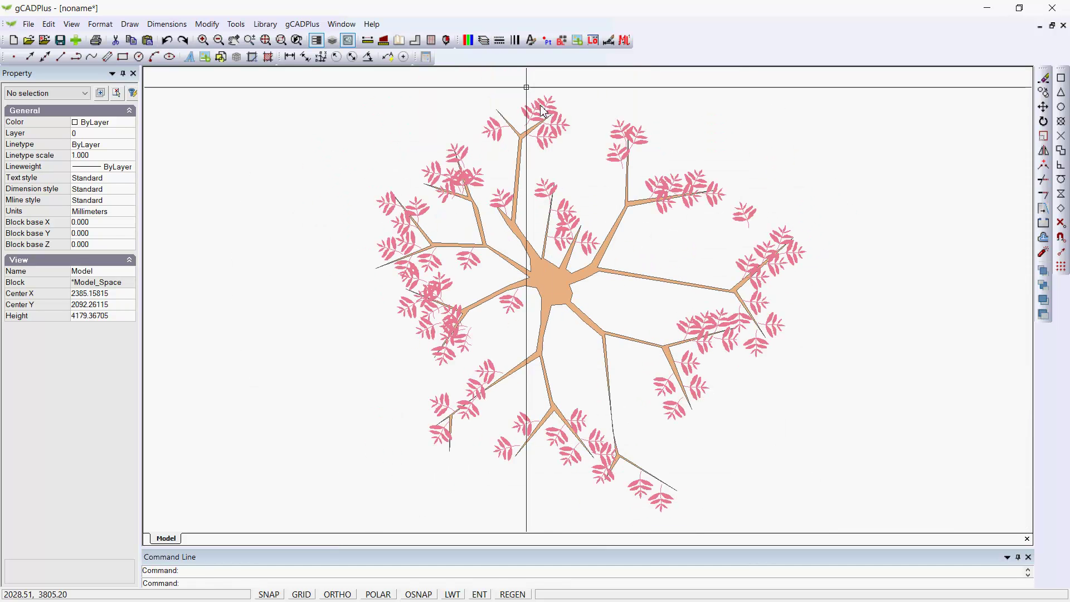
click(483, 41)
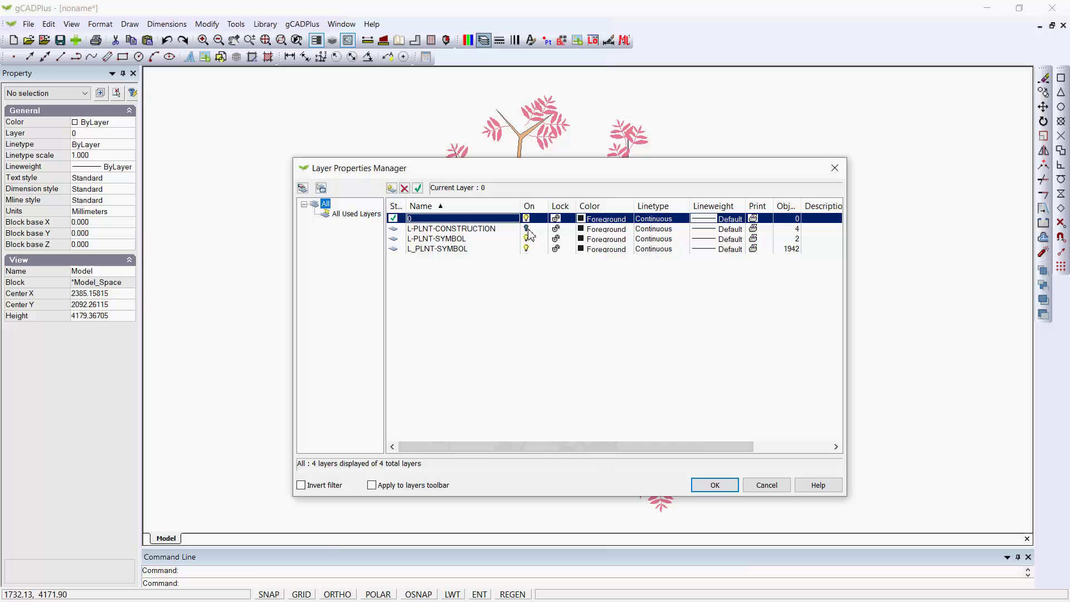
click(536, 228)
click(715, 484)
scroll(604, 362, down, 2)
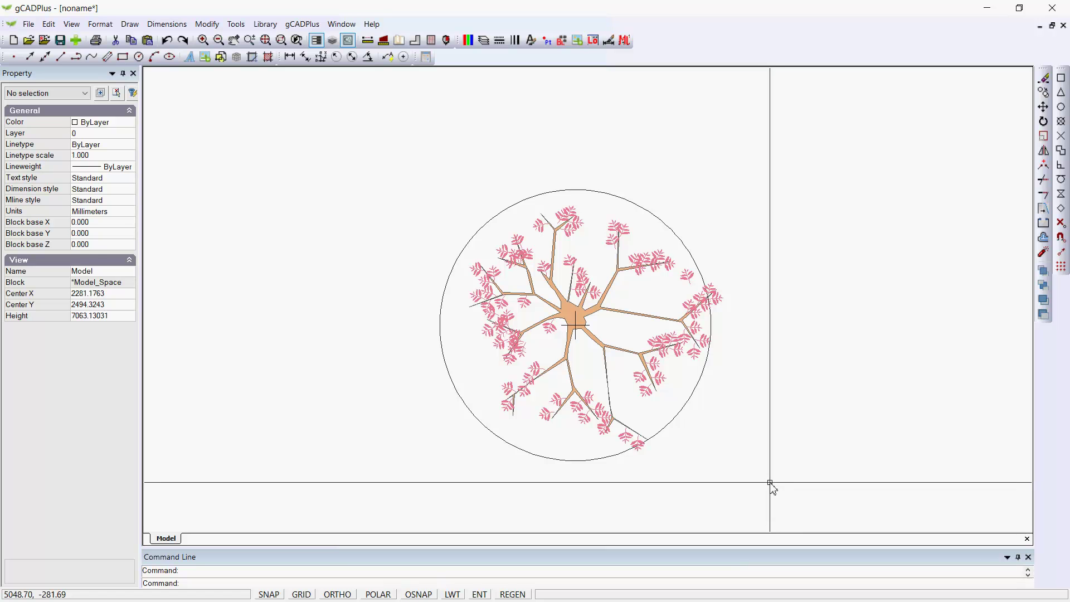
Move all objects of the exploded Claret Ash so its centre point sits at 0,0
drag(775, 494, 392, 158)
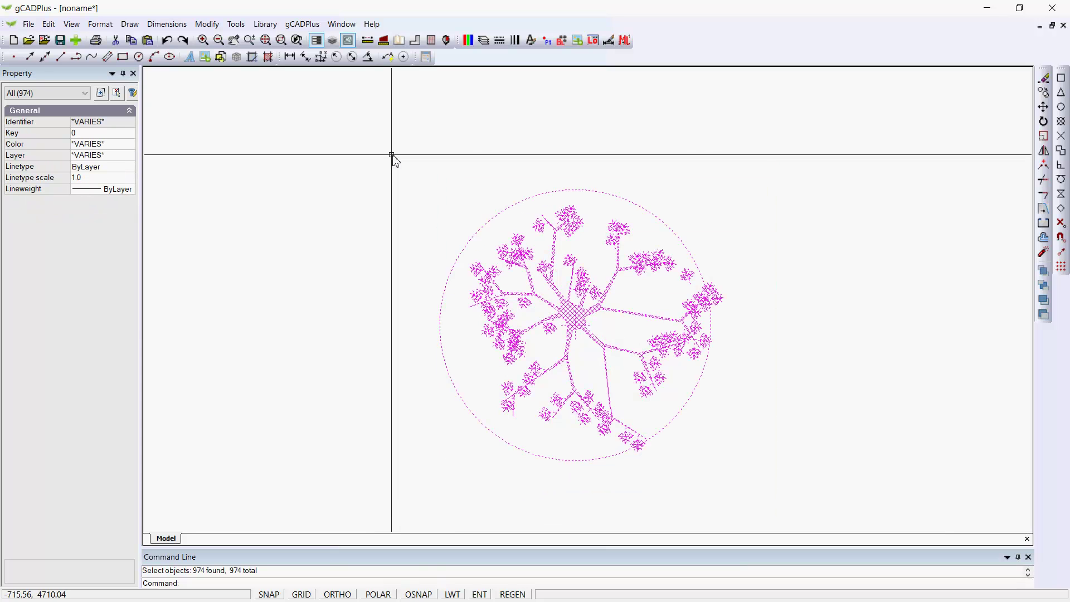
right_click(370, 214)
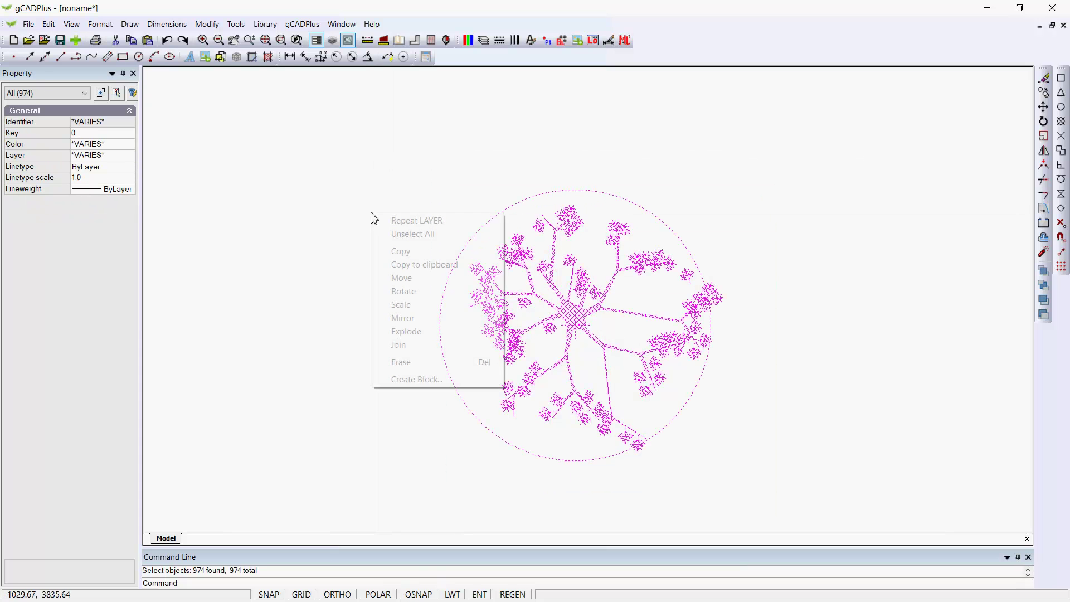
click(403, 278)
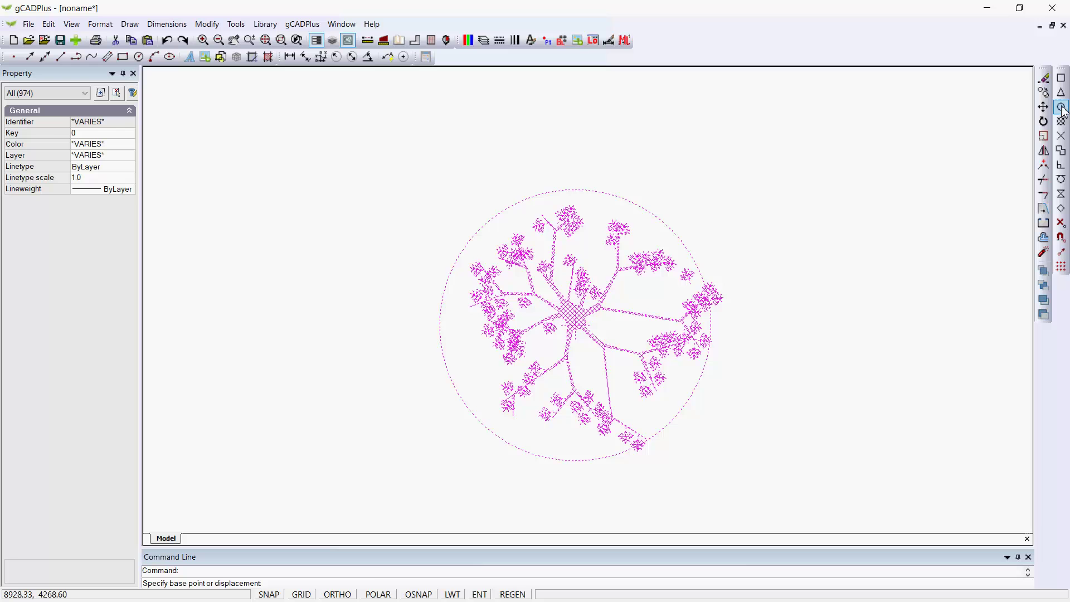
click(700, 274)
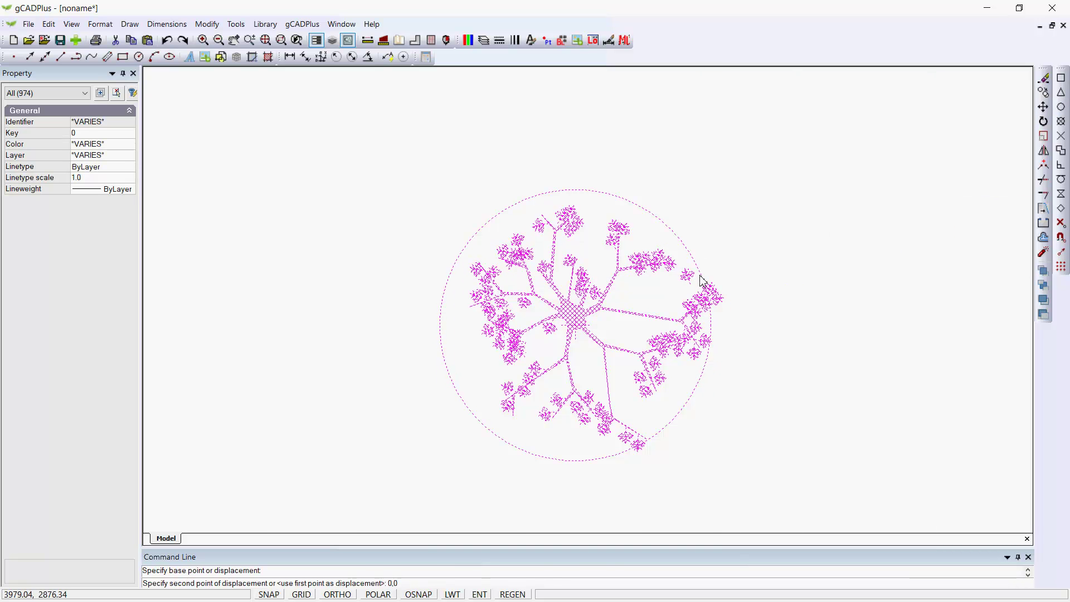
text(0,0)
key(Return)
key(Escape)
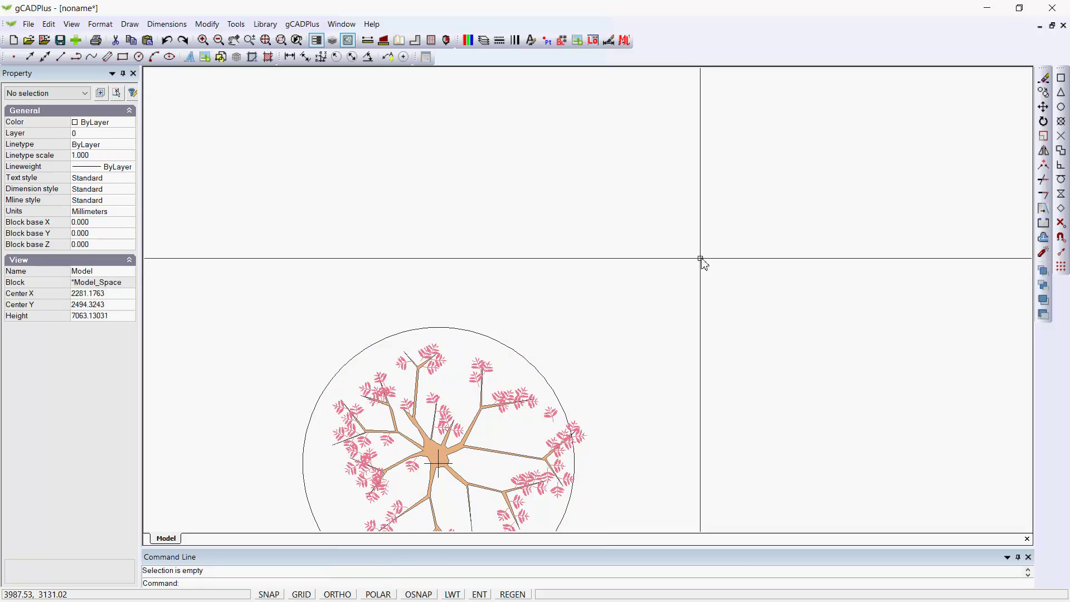
right_click(700, 259)
Save the drawing as 'Fraxinus raywoodii' in the GCADPlus Blocks\Plants\Named folder
click(731, 362)
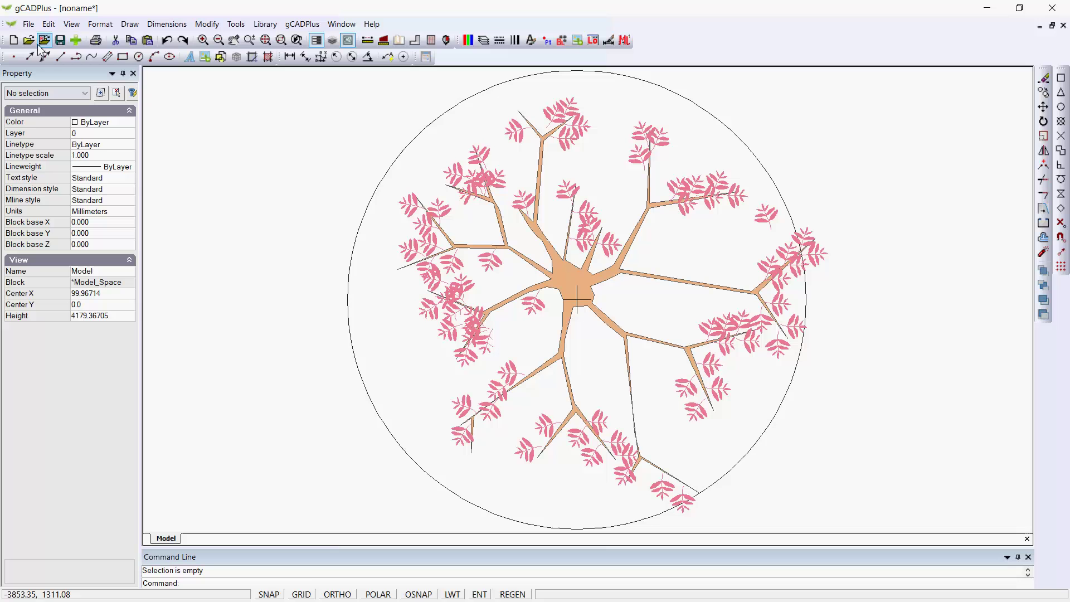
click(27, 24)
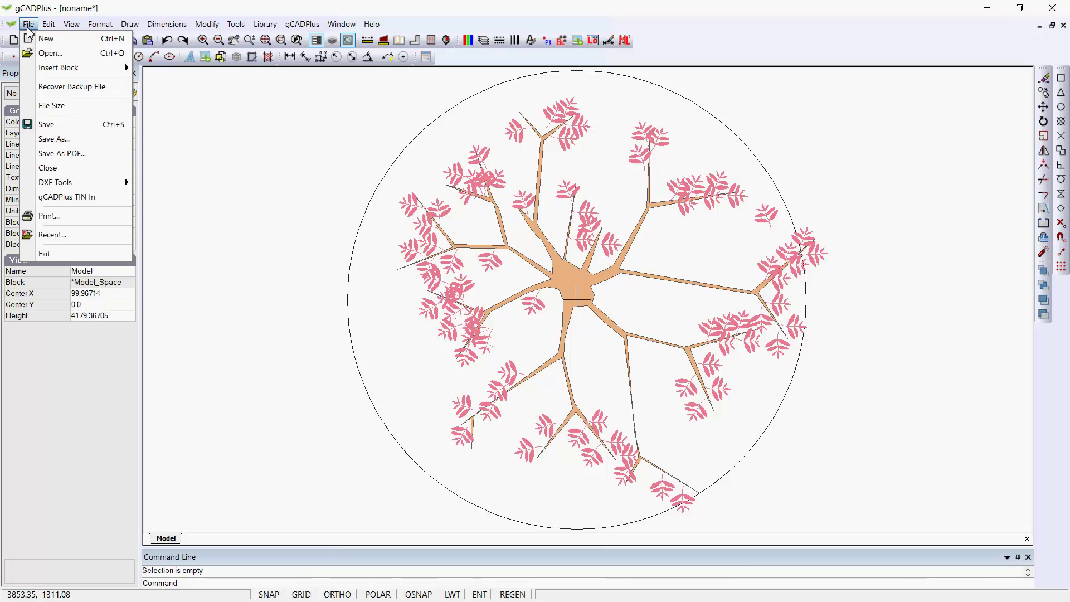
click(55, 139)
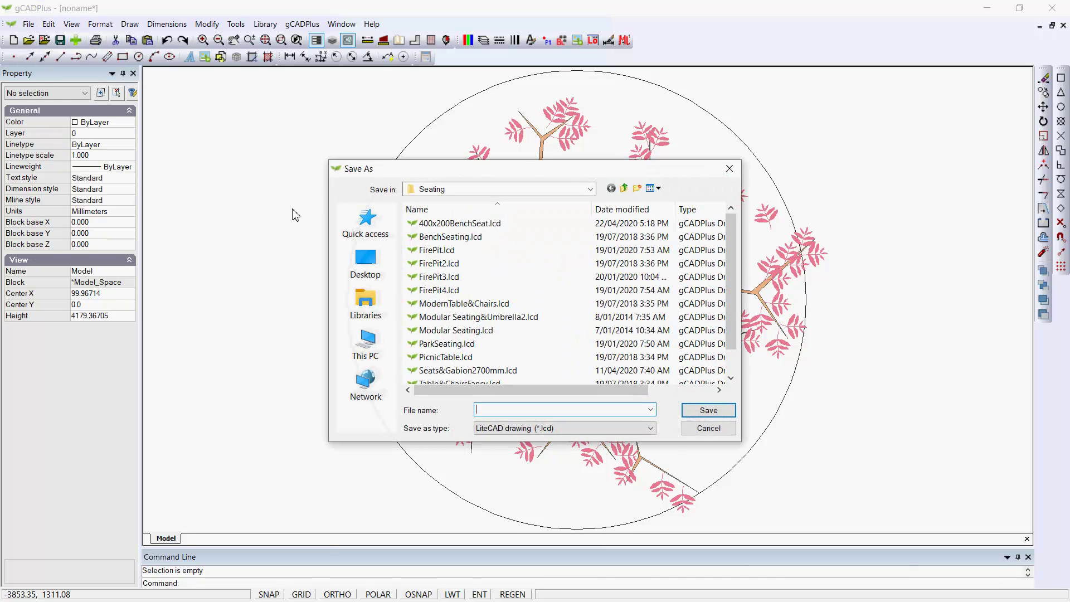
click(624, 188)
click(625, 188)
click(625, 189)
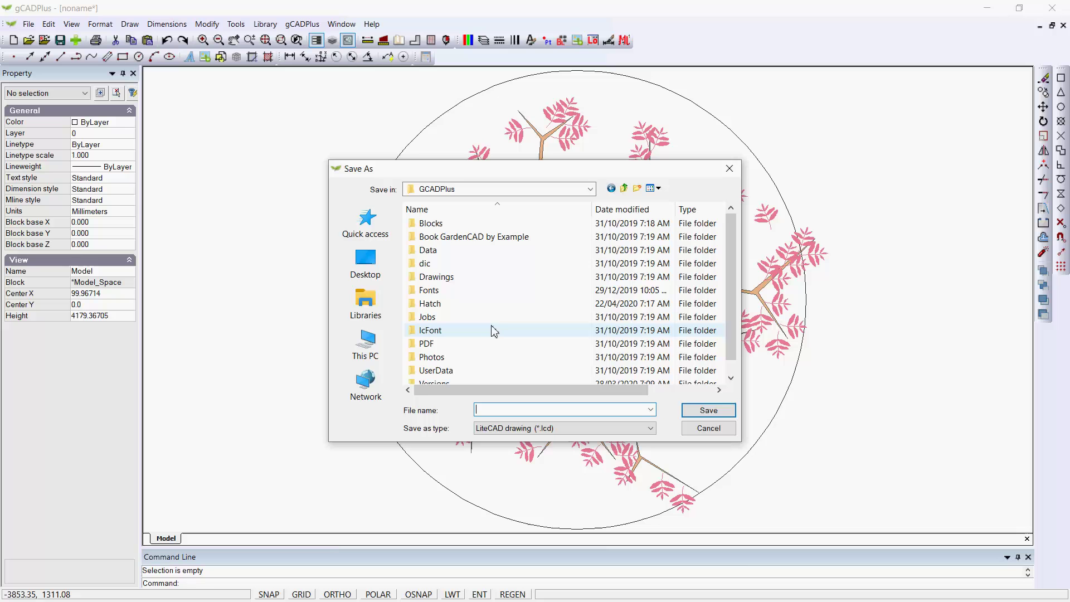
double_click(429, 223)
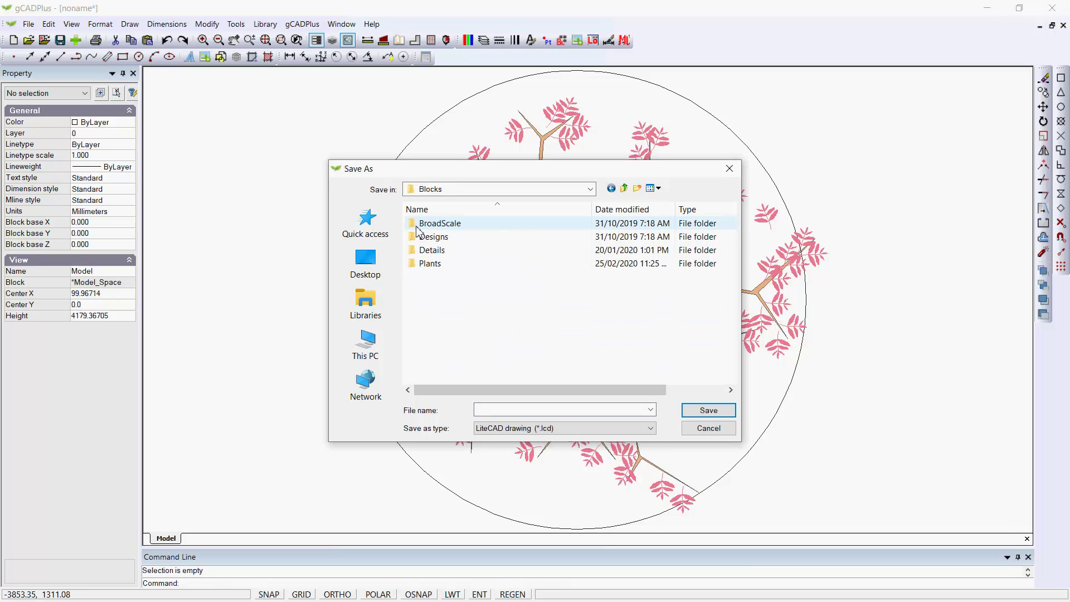
double_click(412, 264)
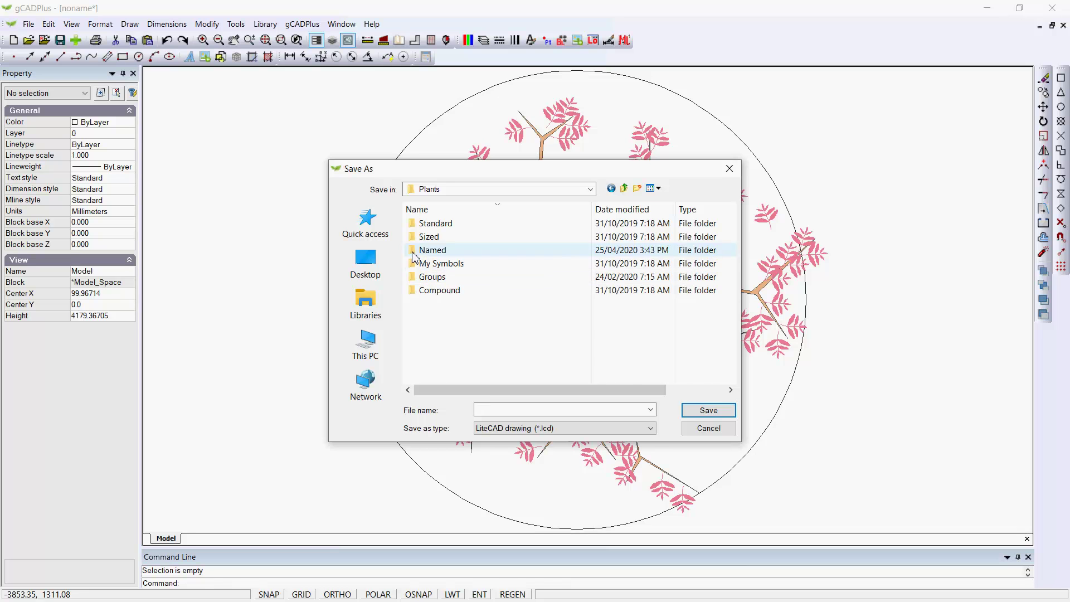
double_click(413, 250)
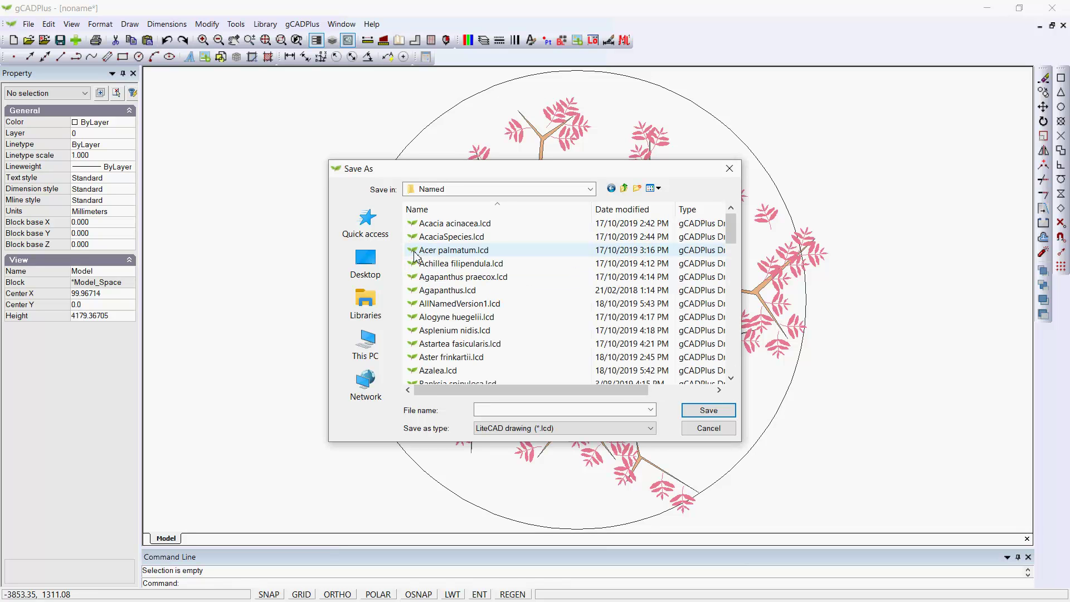
click(498, 415)
text(Fraxinu)
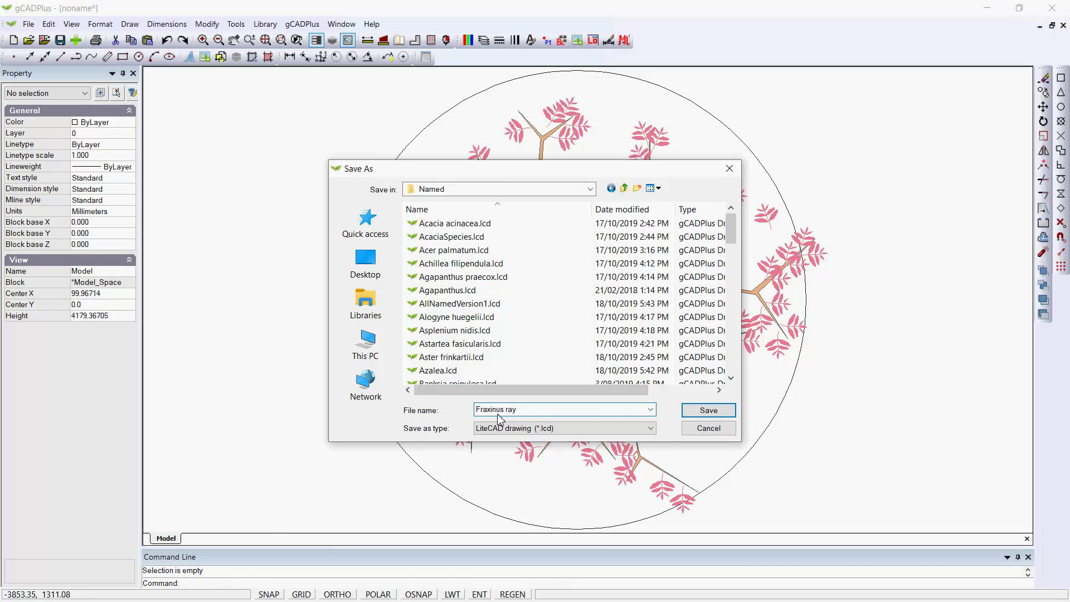
text(s raywoodii)
click(694, 410)
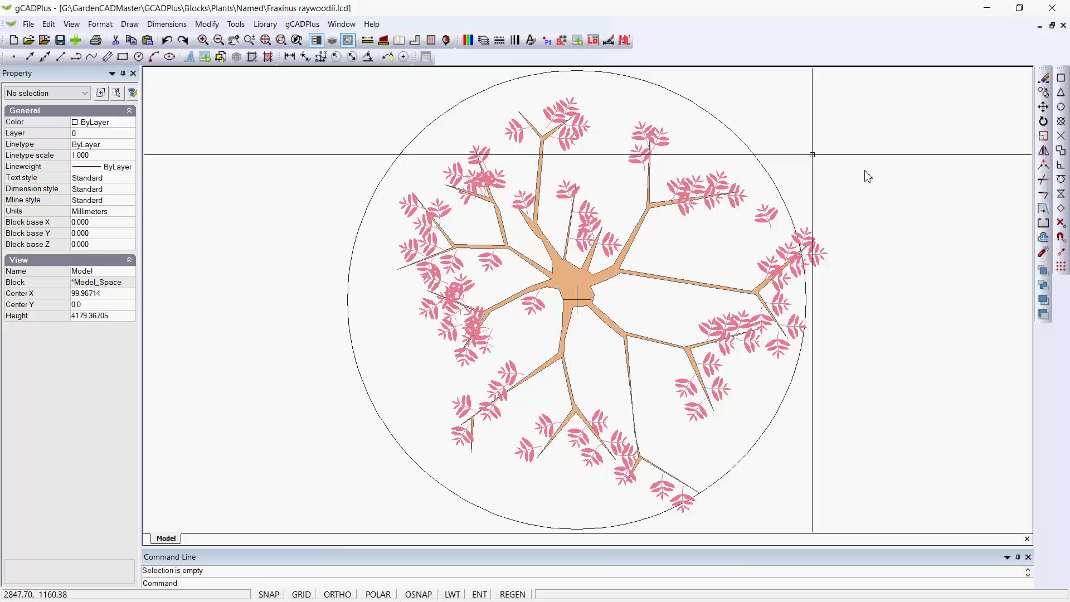
Switch off the L-PLNT-CONSTRUCTION layer to hide the tree's construction circle
click(483, 41)
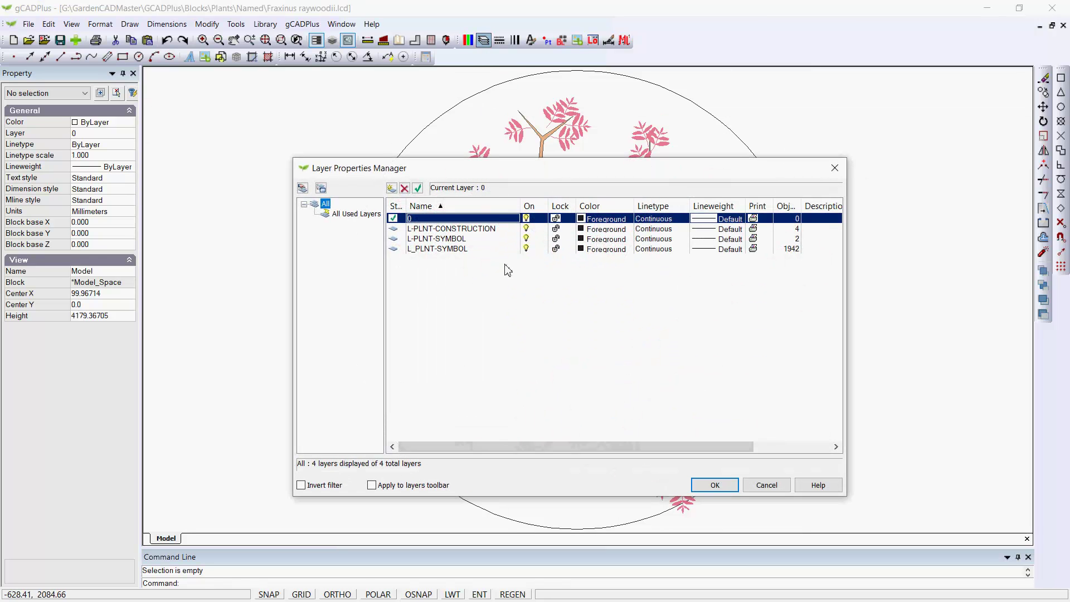
click(526, 228)
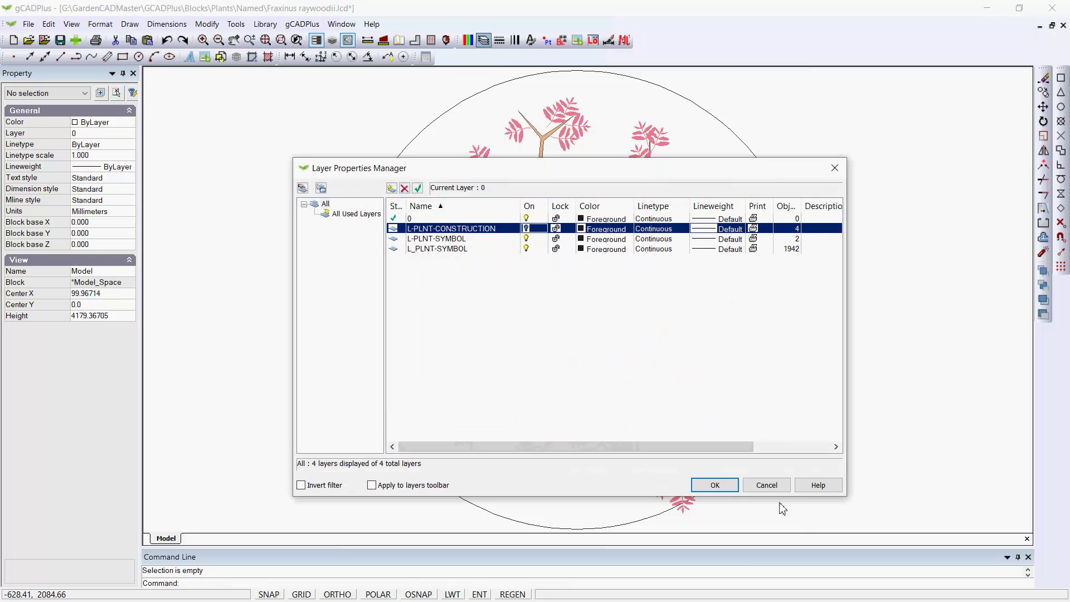
click(716, 486)
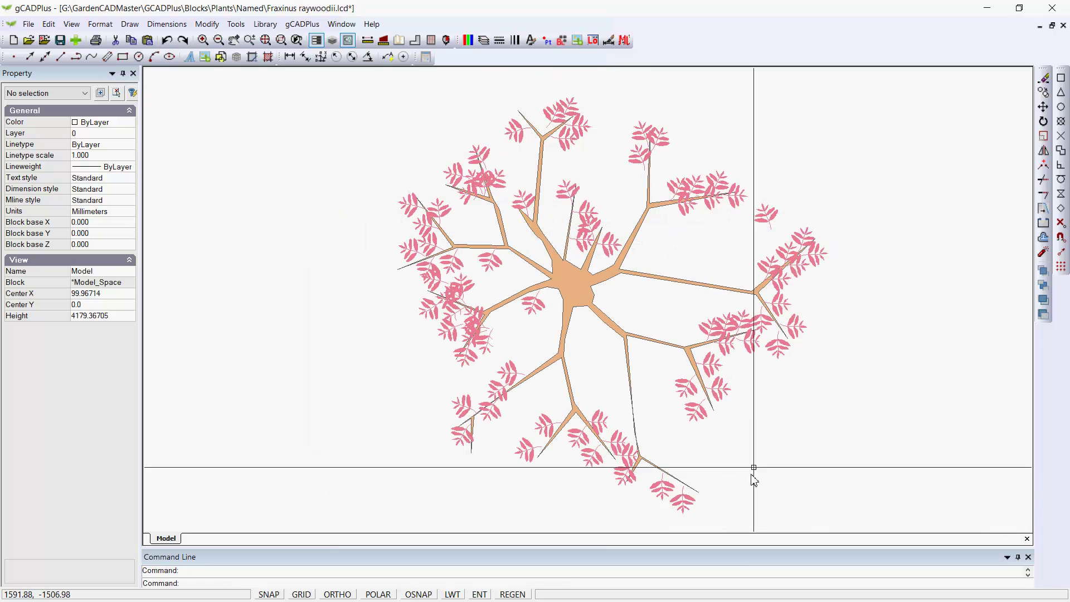
scroll(751, 426, down, 1)
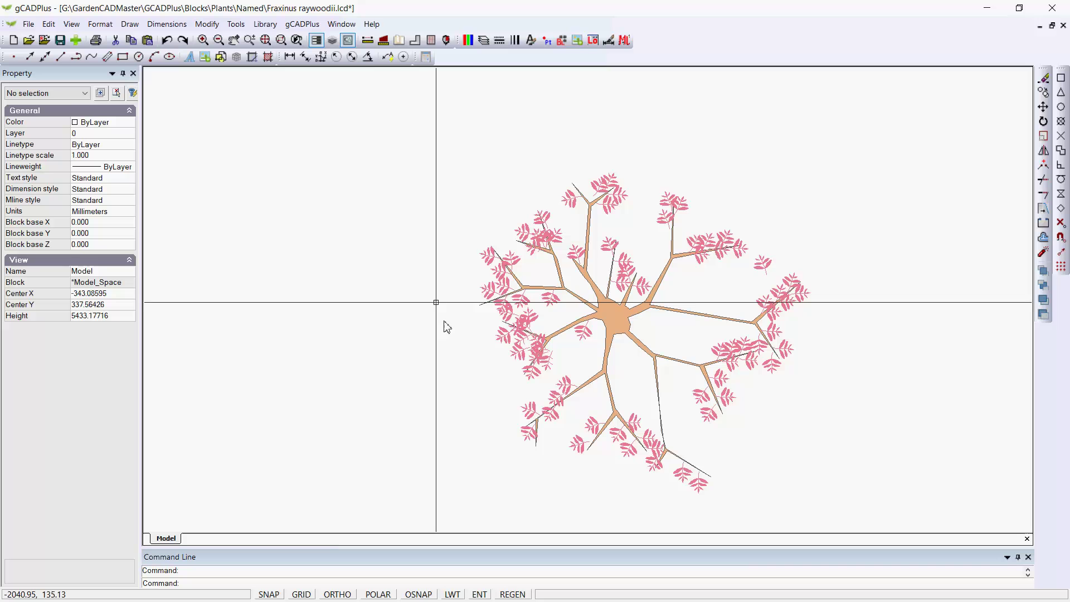
Save the symbol file and bring the WattsFromKeith.lcd garden plan to the front
click(59, 40)
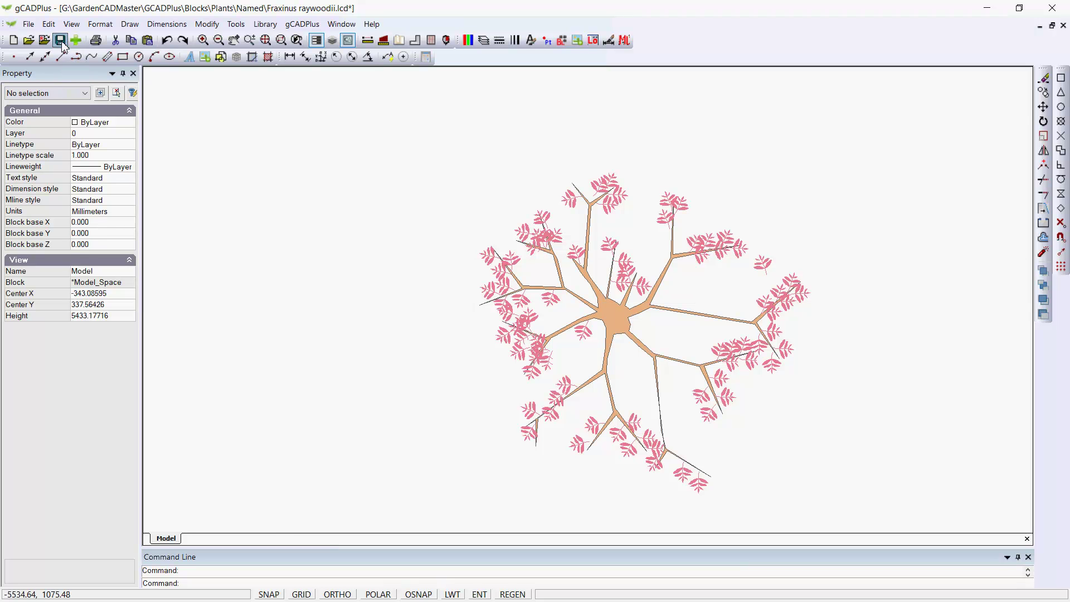
click(341, 24)
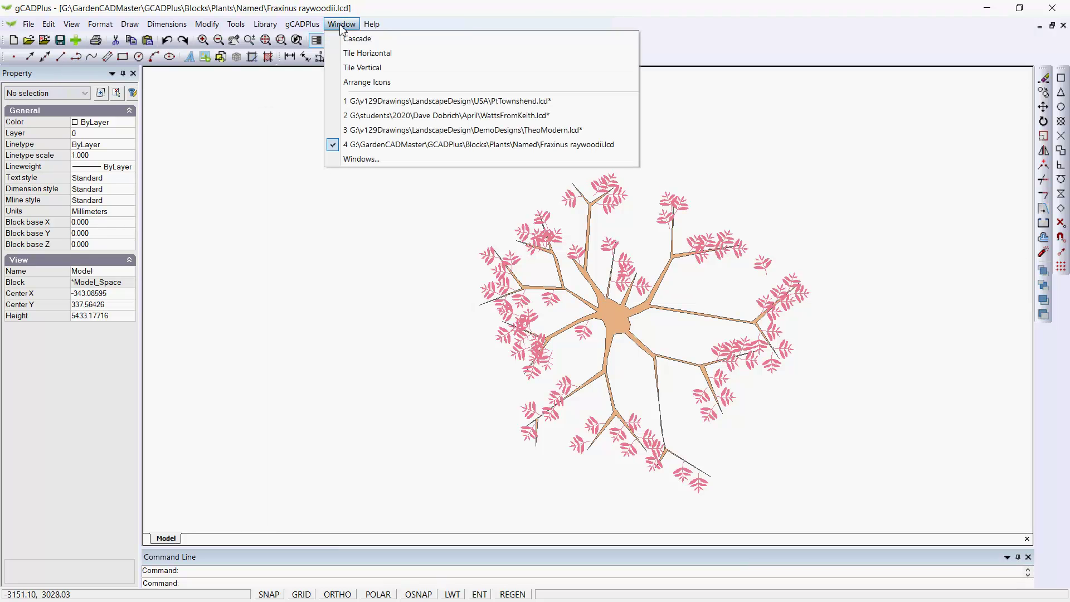
click(429, 116)
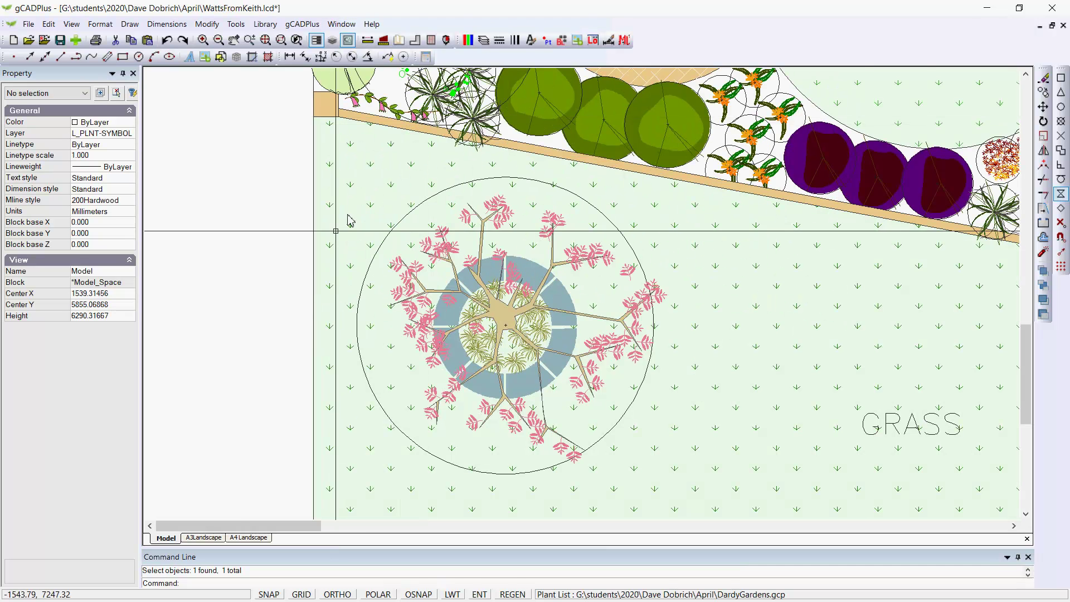
scroll(240, 322, down, 1)
scroll(309, 278, up, 1)
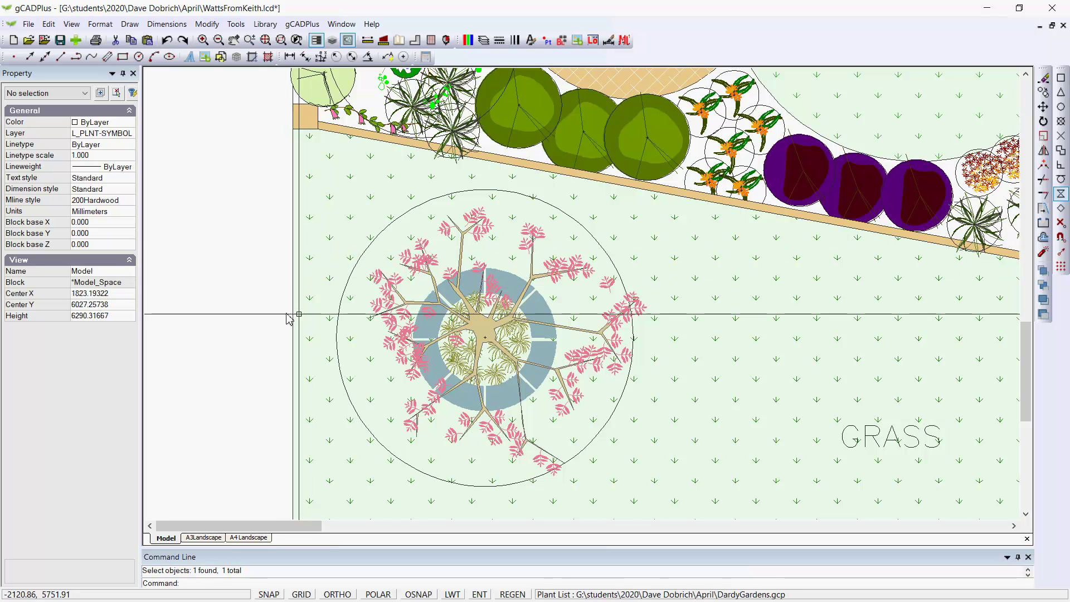
Select the Claret Ash block to view its Fraxinus tag data, then deselect it
click(430, 262)
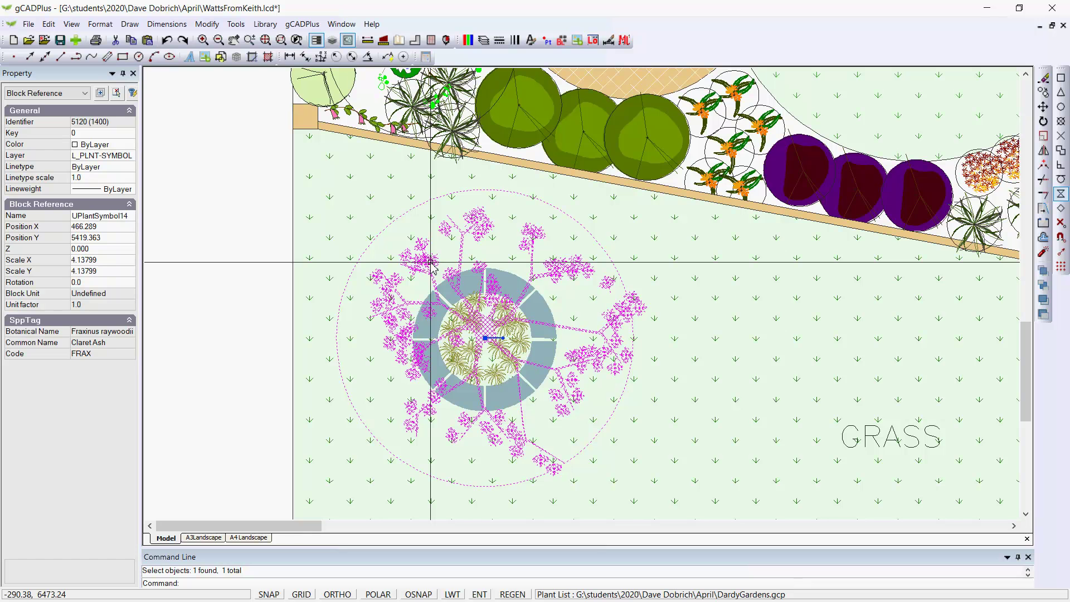
key(Escape)
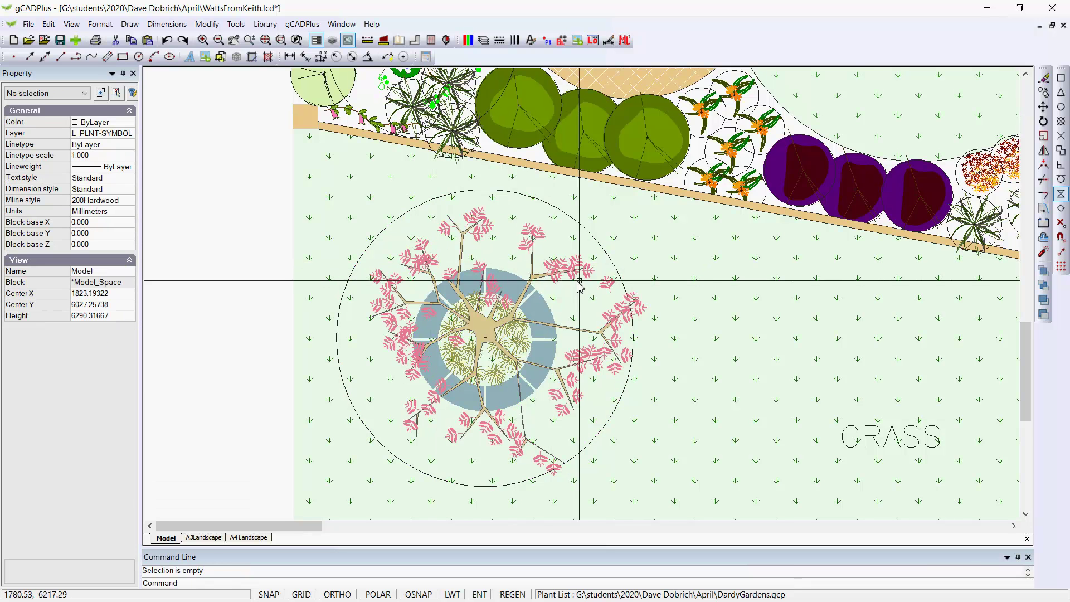
scroll(705, 263, down, 3)
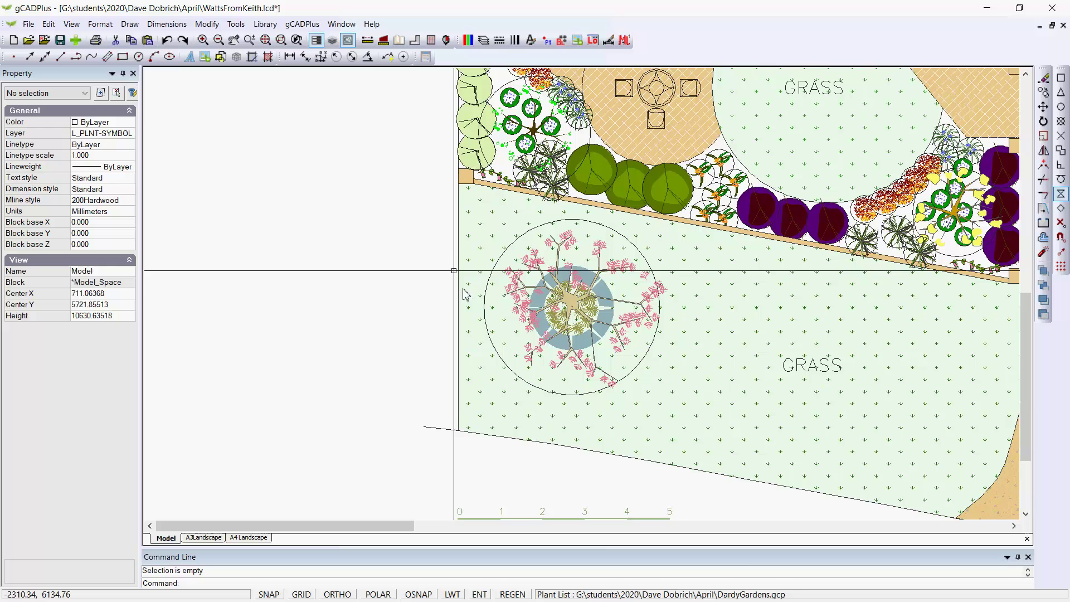
click(561, 40)
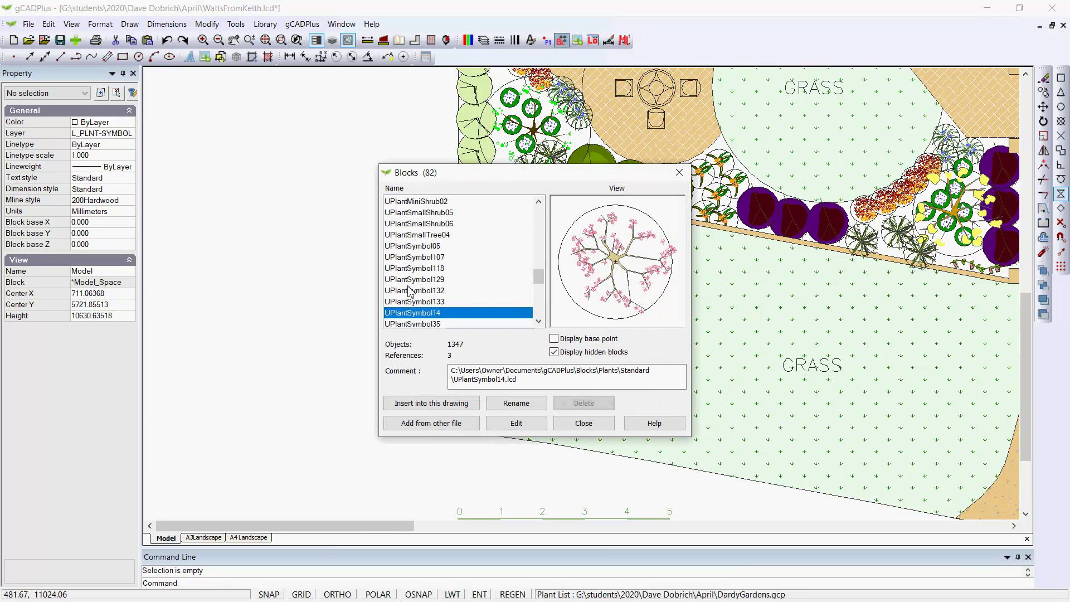
click(439, 421)
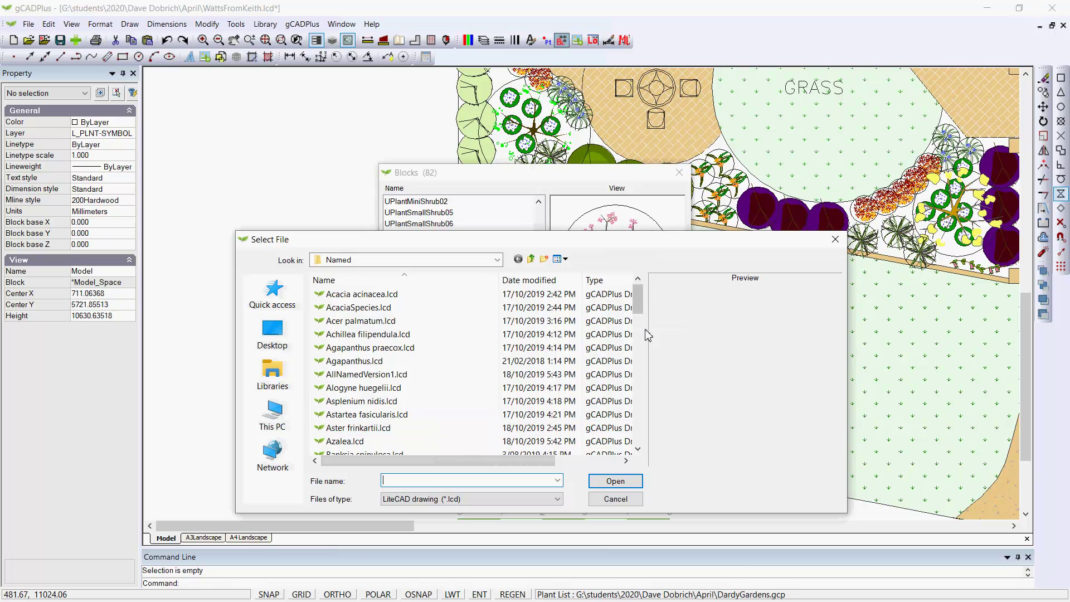
drag(639, 308, 645, 396)
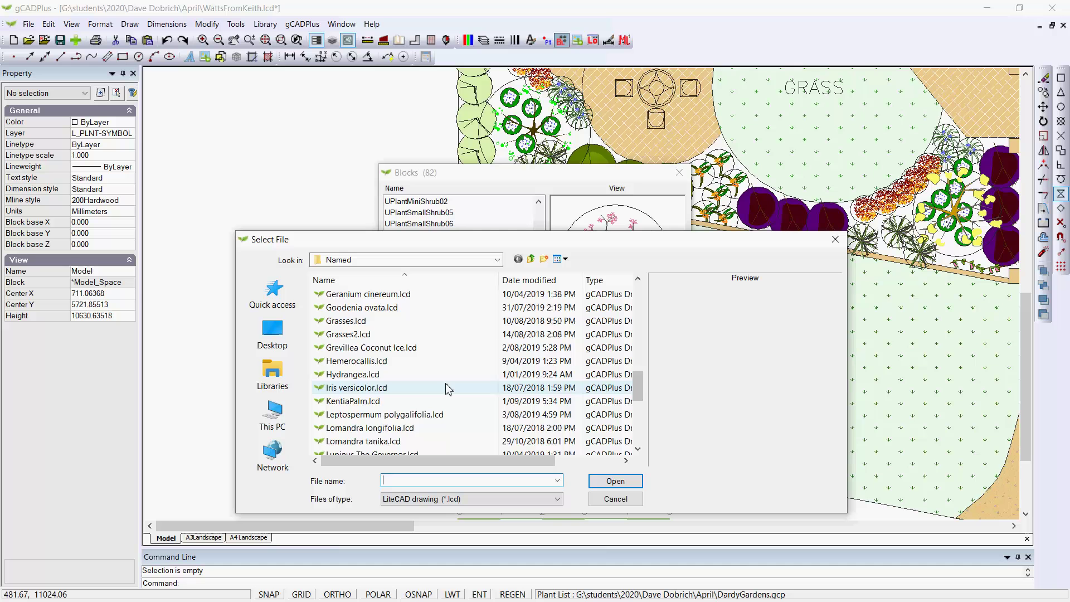
scroll(444, 385, up, 1)
click(399, 308)
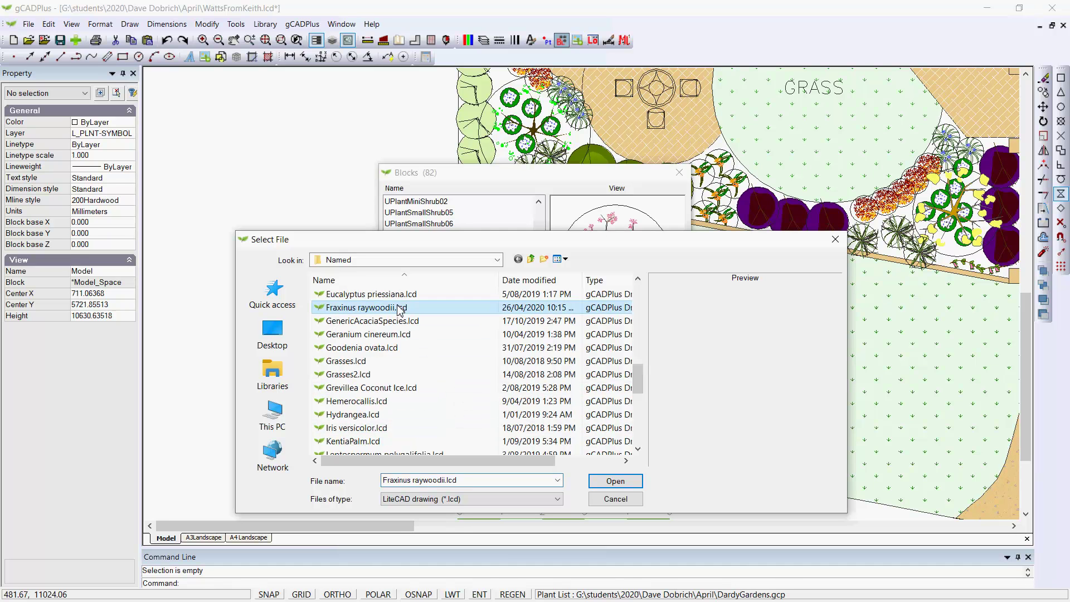
click(605, 488)
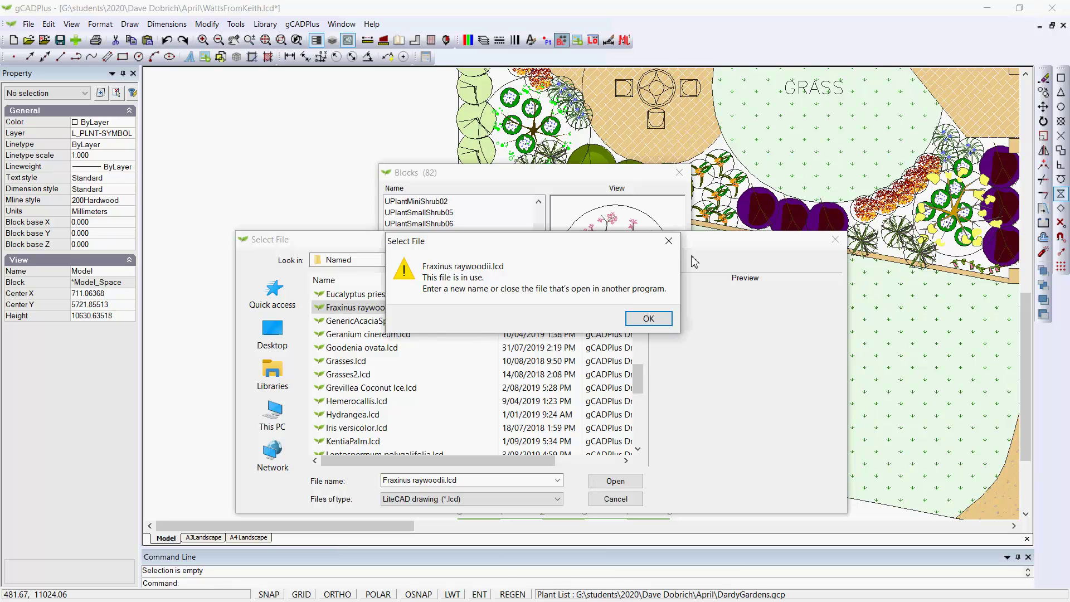
click(658, 325)
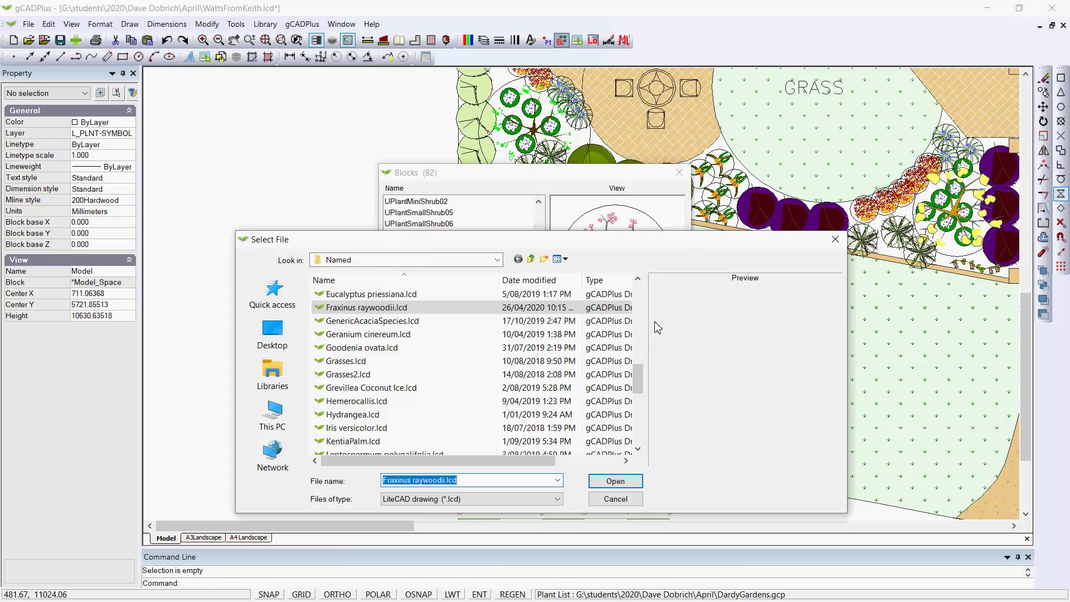
click(590, 481)
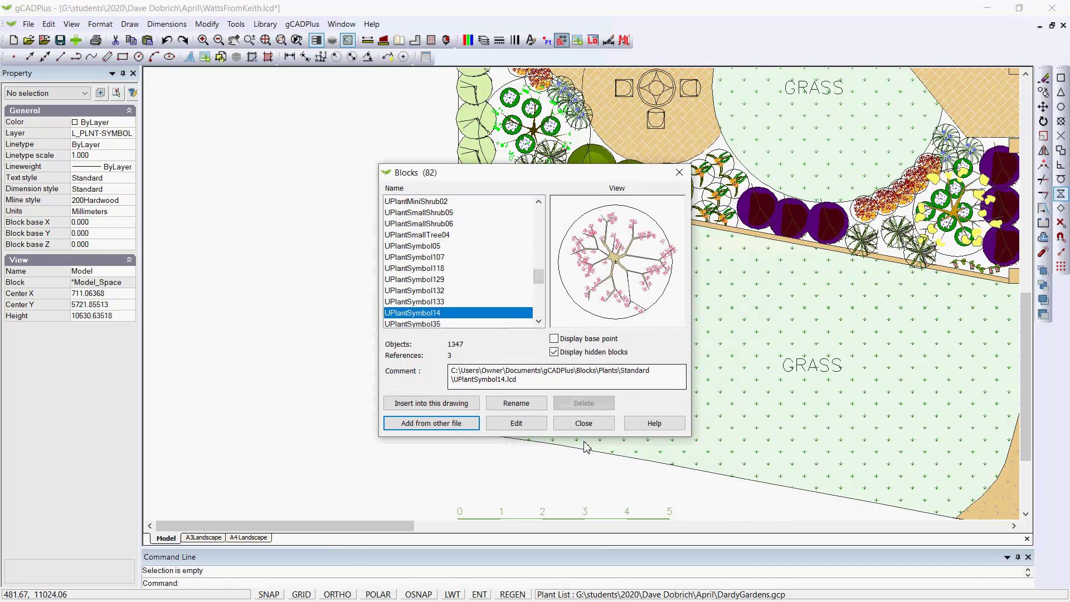
click(583, 422)
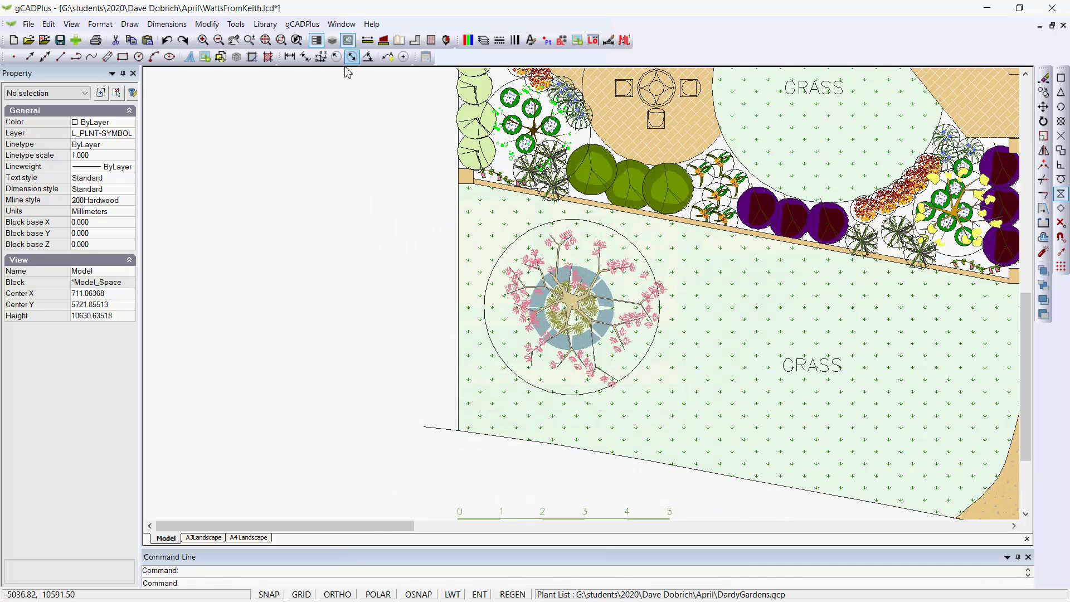
Bring up Fraxinus raywoodii.lcd and close it, returning to WattsFromKeith.lcd
click(341, 24)
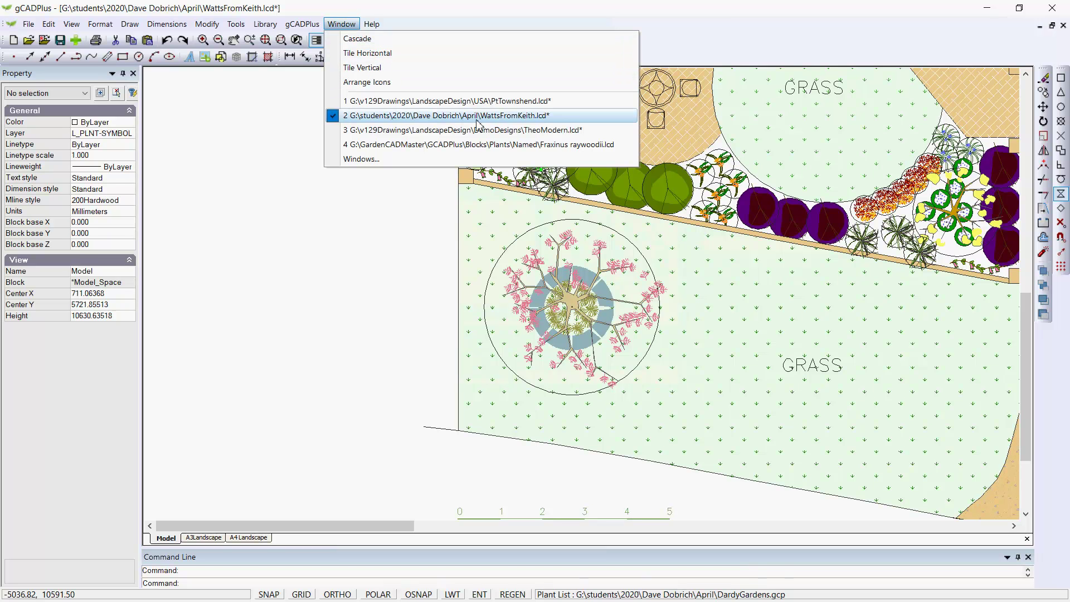
click(476, 144)
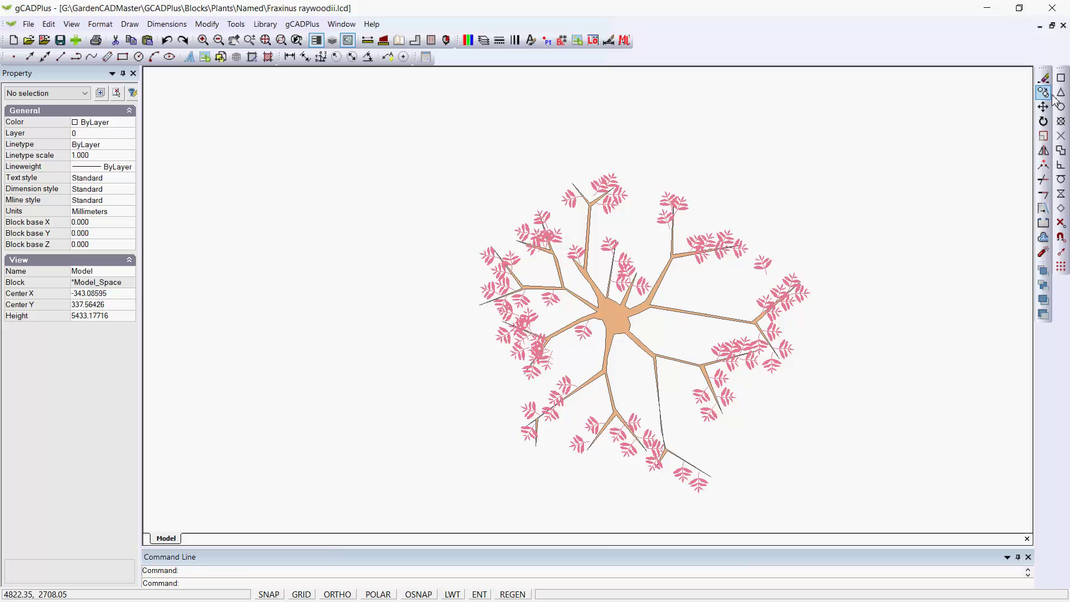
click(27, 25)
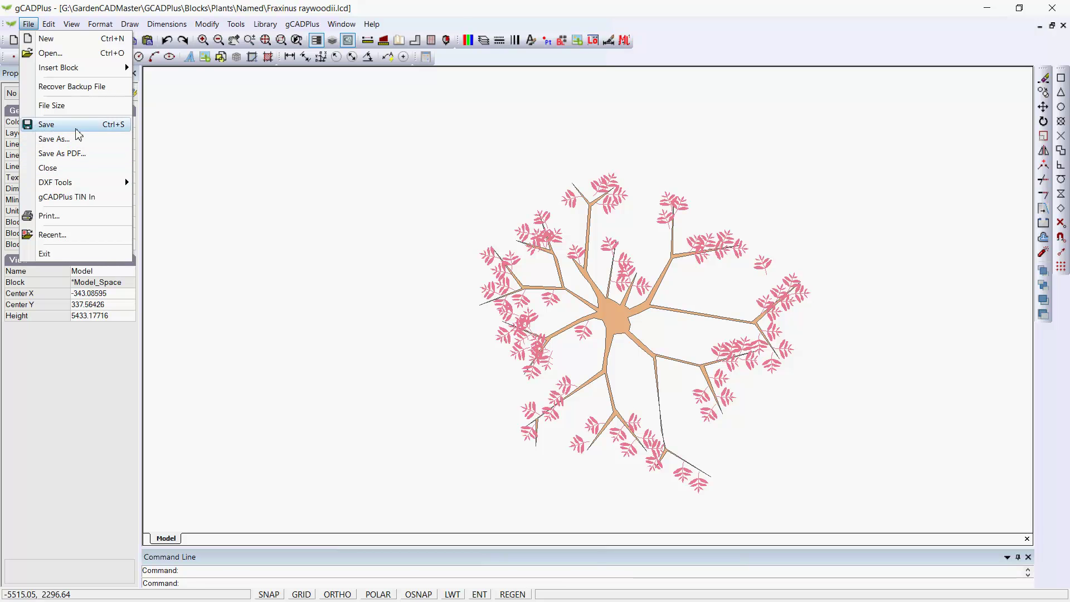
click(51, 168)
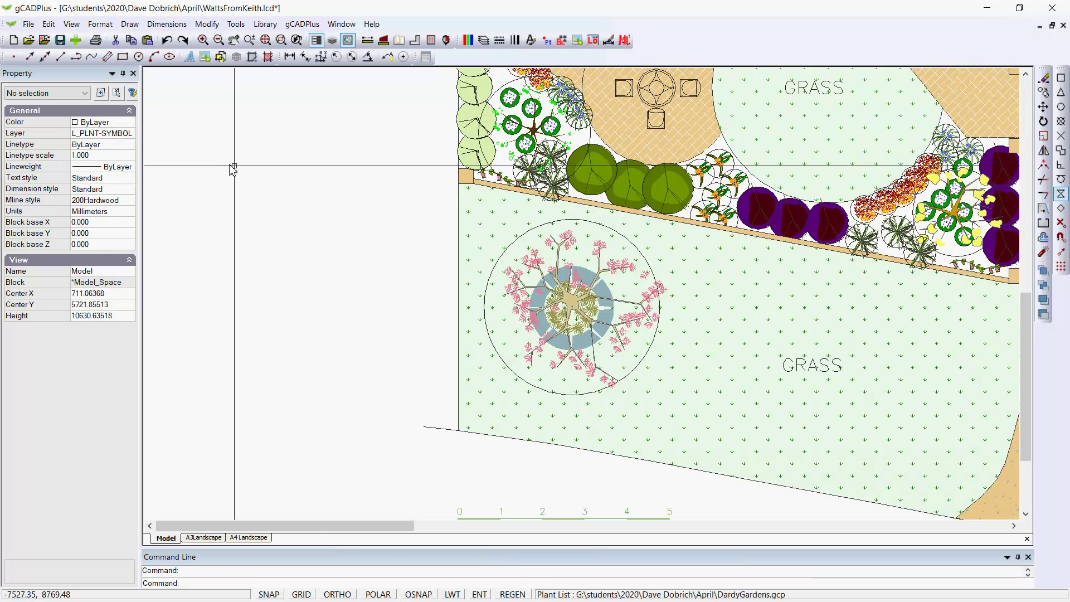
Import the Fraxinus raywoodii block from Fraxinus raywoodii.lcd into the plan
click(559, 42)
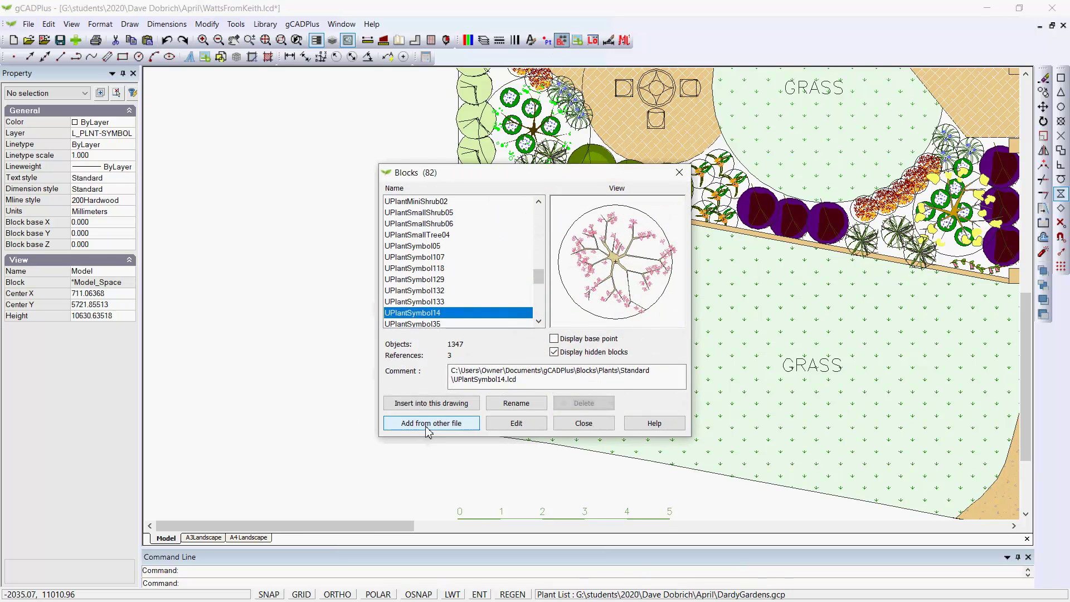
click(427, 424)
scroll(421, 411, down, 5)
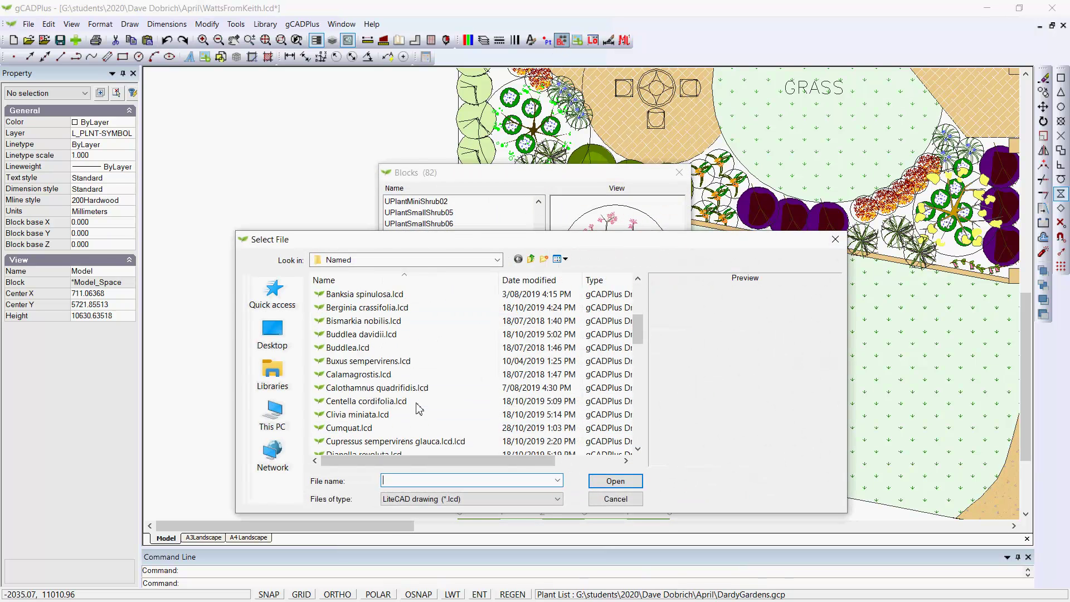
scroll(419, 408, down, 3)
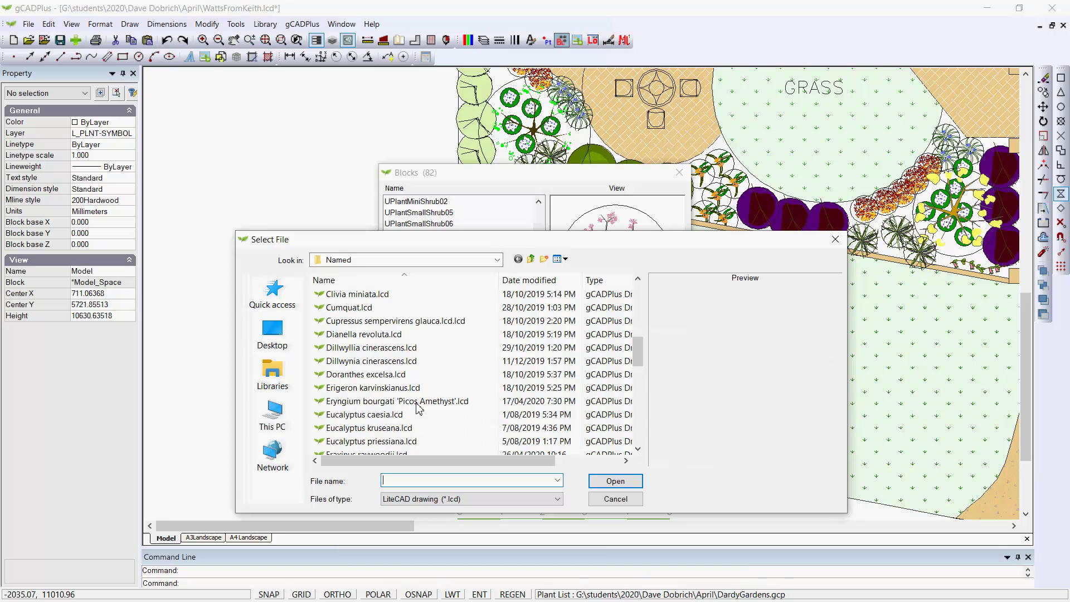
click(415, 415)
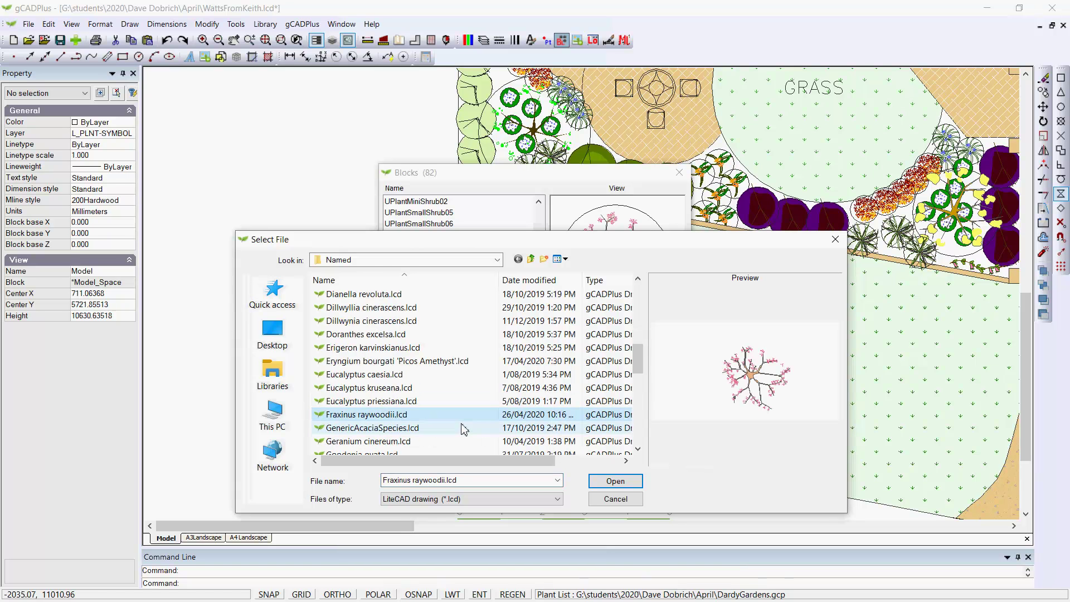
click(614, 482)
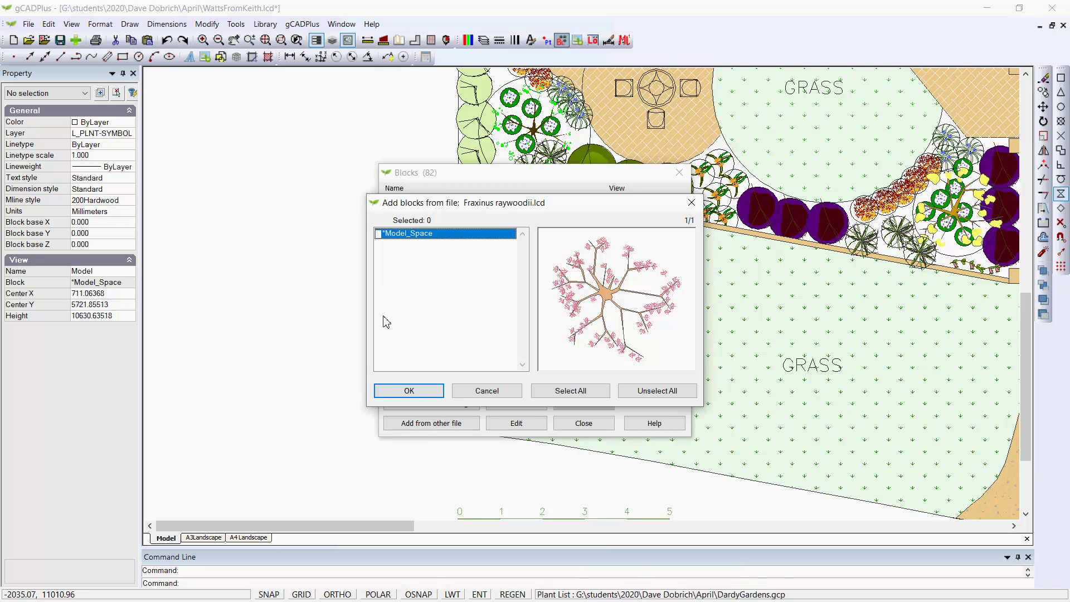
click(416, 393)
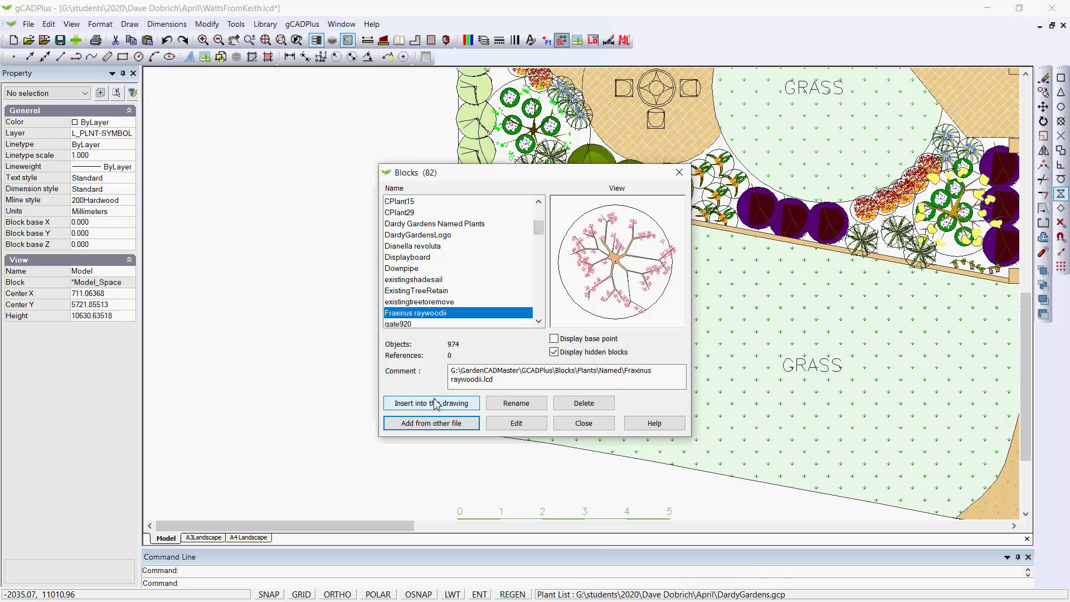
Insert one Fraxinus raywoodii block to the left of the lawn
click(436, 402)
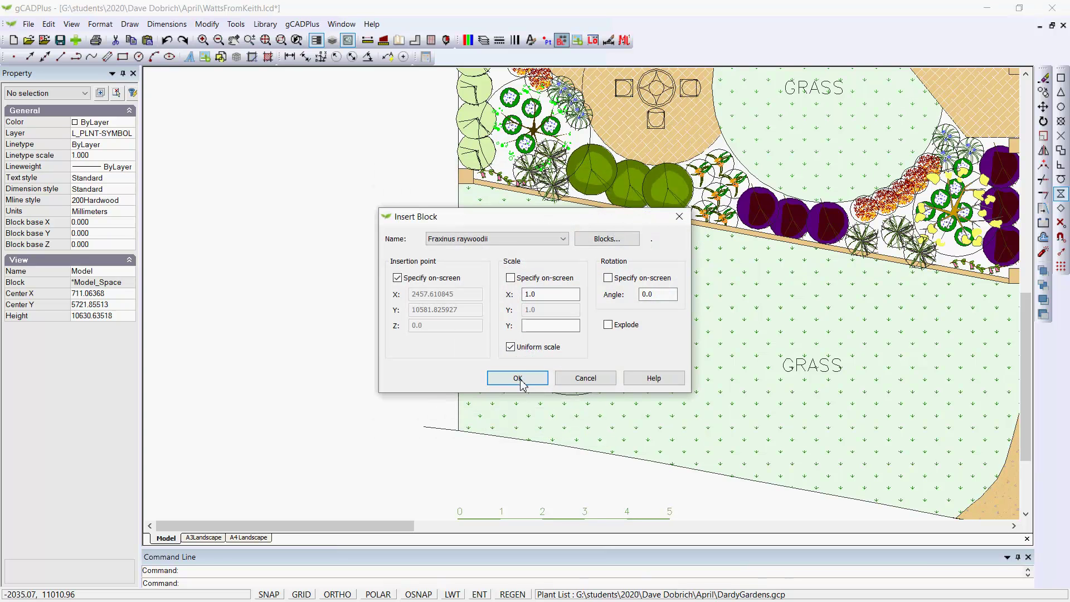
click(517, 378)
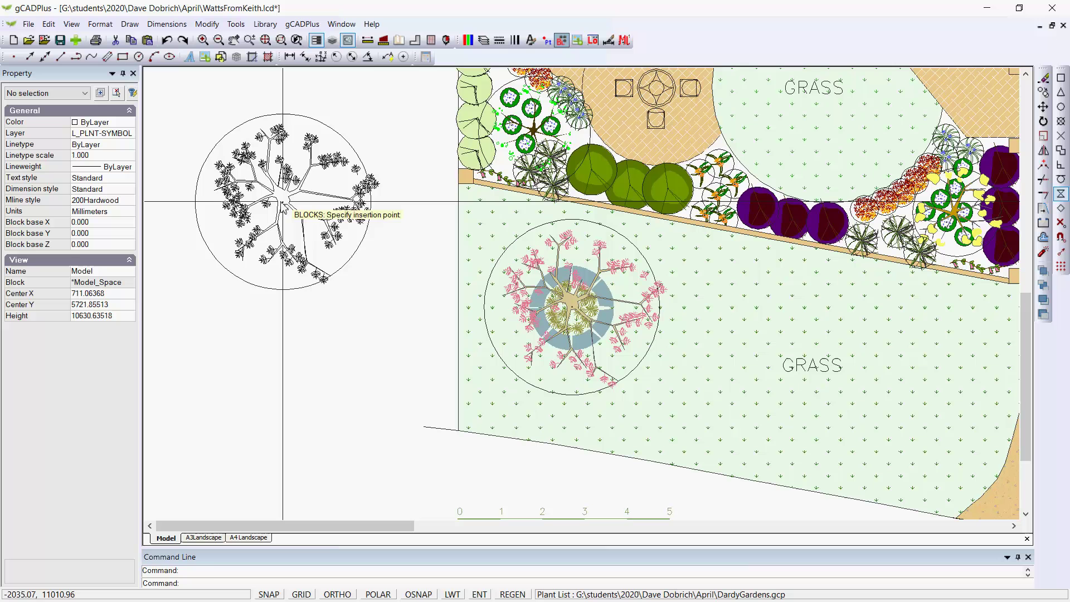
click(278, 201)
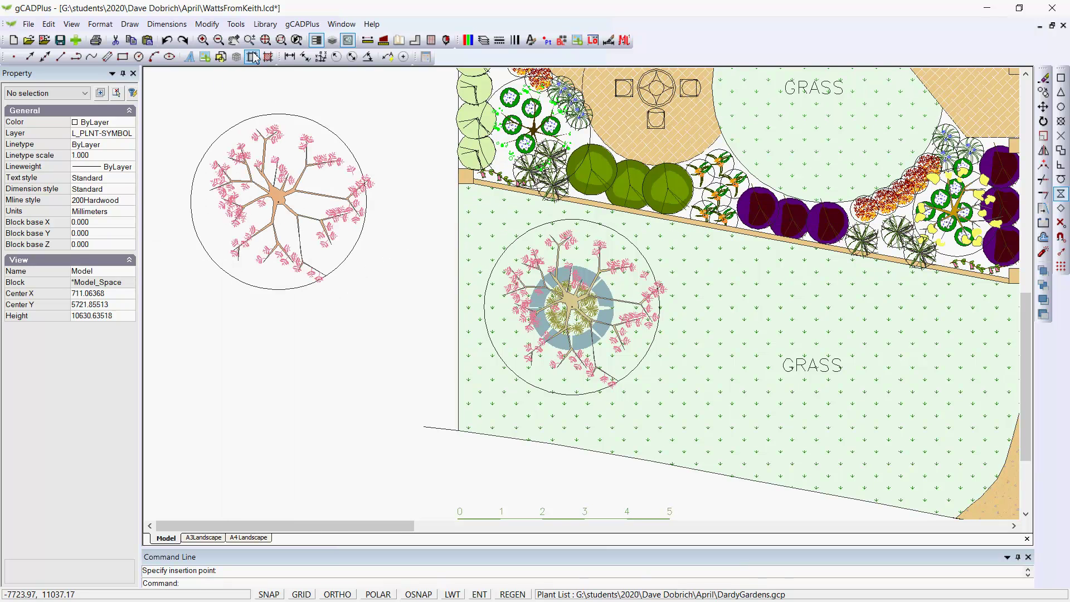
Measure the placed Fraxinus circle's width (about 4194.579) and zoom out over the plan
click(367, 40)
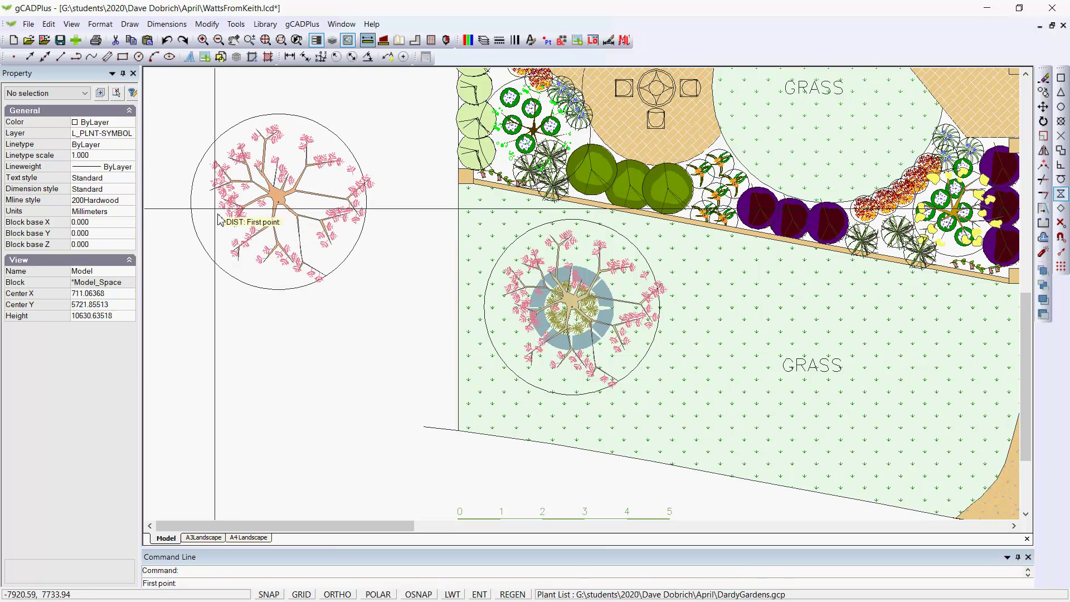
click(191, 197)
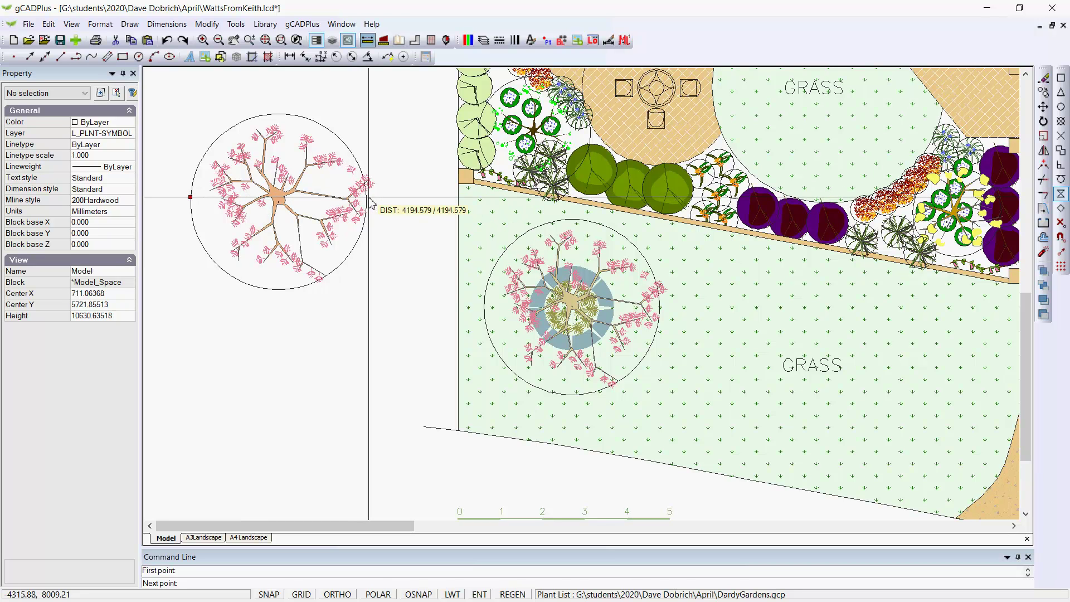
scroll(258, 353, down, 2)
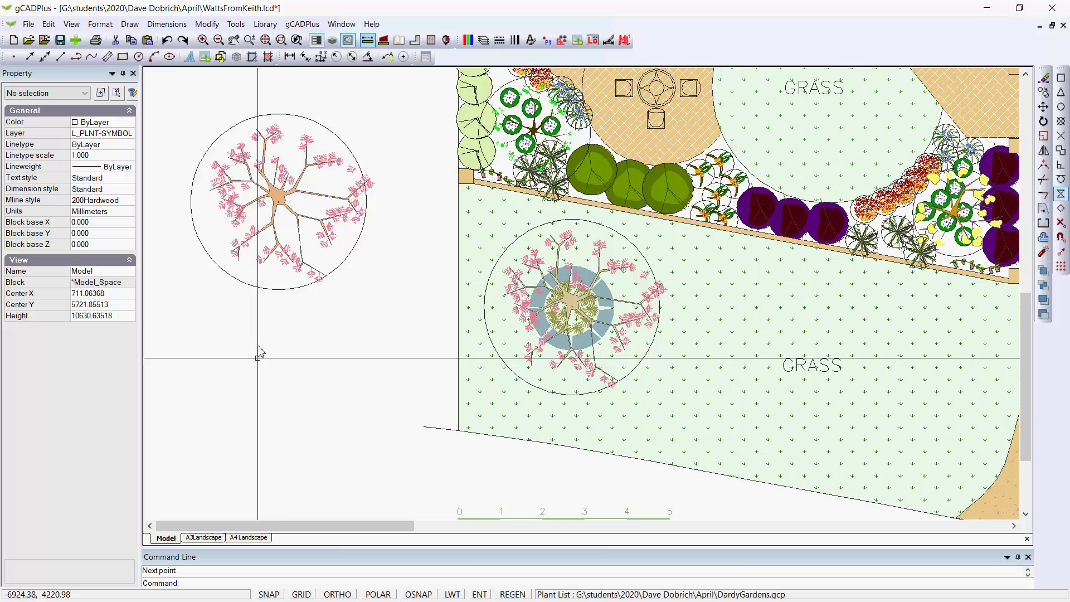
scroll(303, 362, down, 1)
key(Escape)
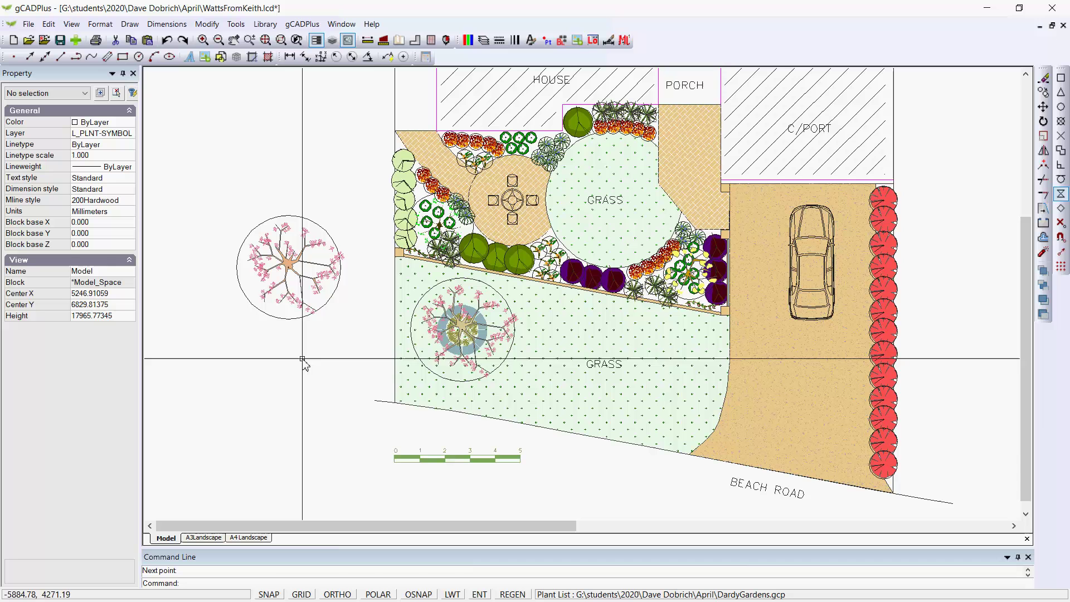
Switch off the L-PLNT-CONSTRUCTION layer in the garden plan
click(483, 40)
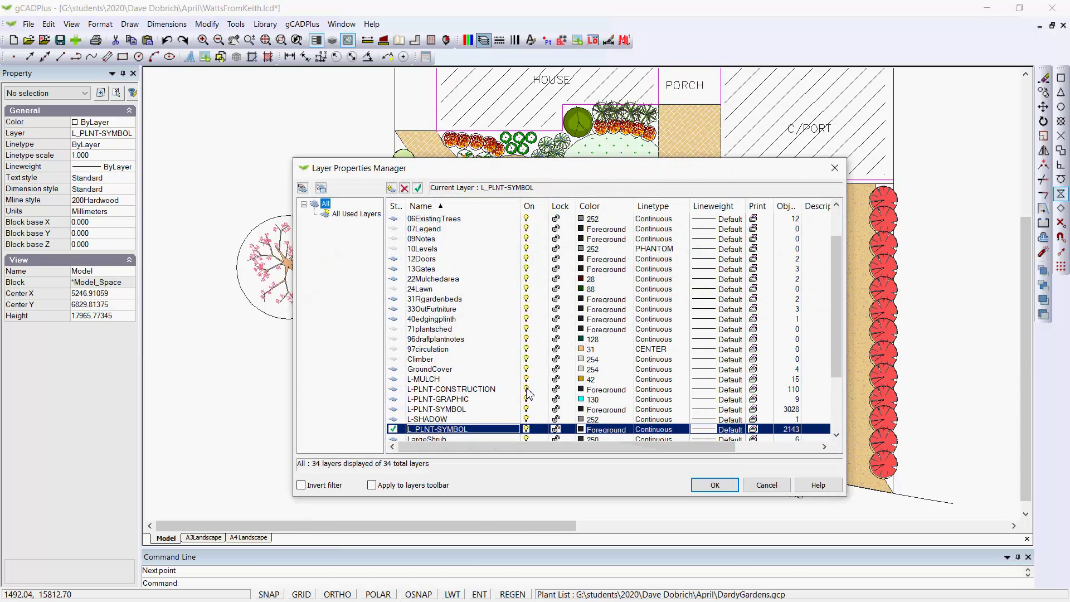
click(527, 389)
click(714, 484)
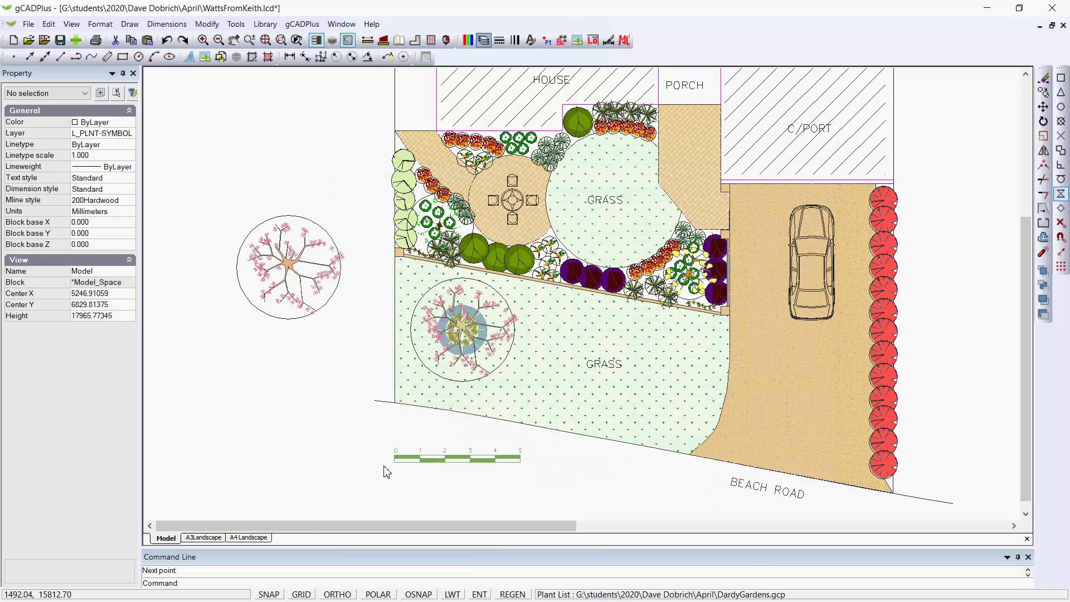
scroll(325, 311, up, 3)
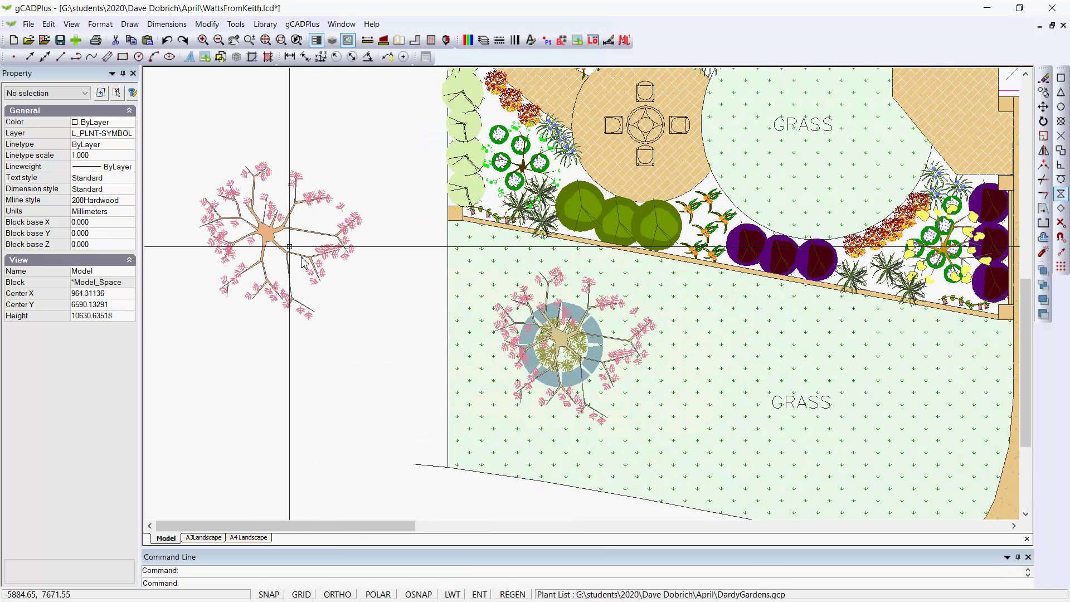
click(276, 231)
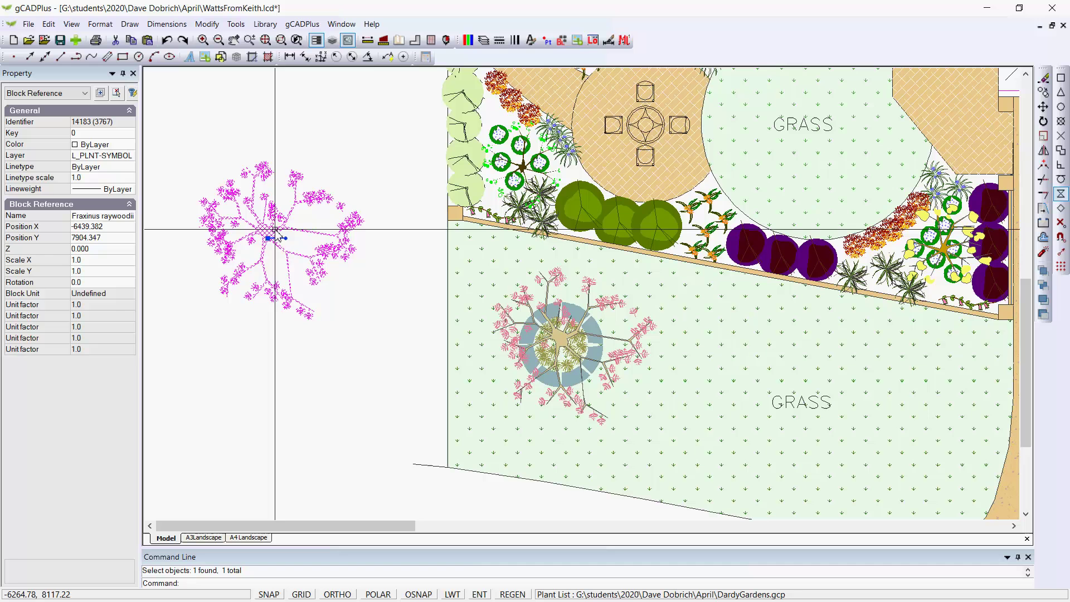
key(Escape)
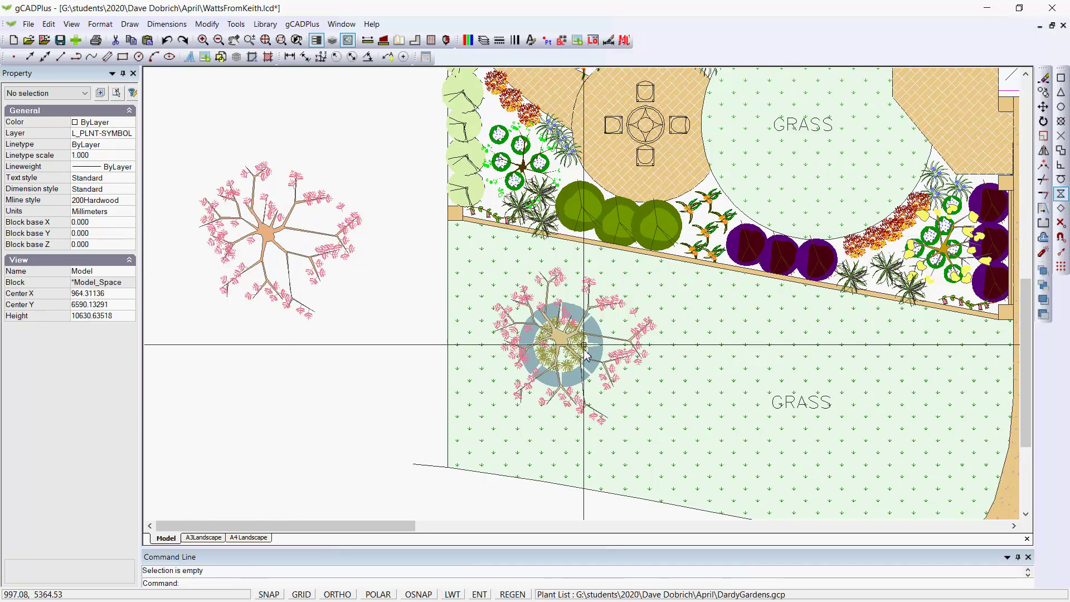
Remove the species data from the old tree symbol on the lawn
click(570, 340)
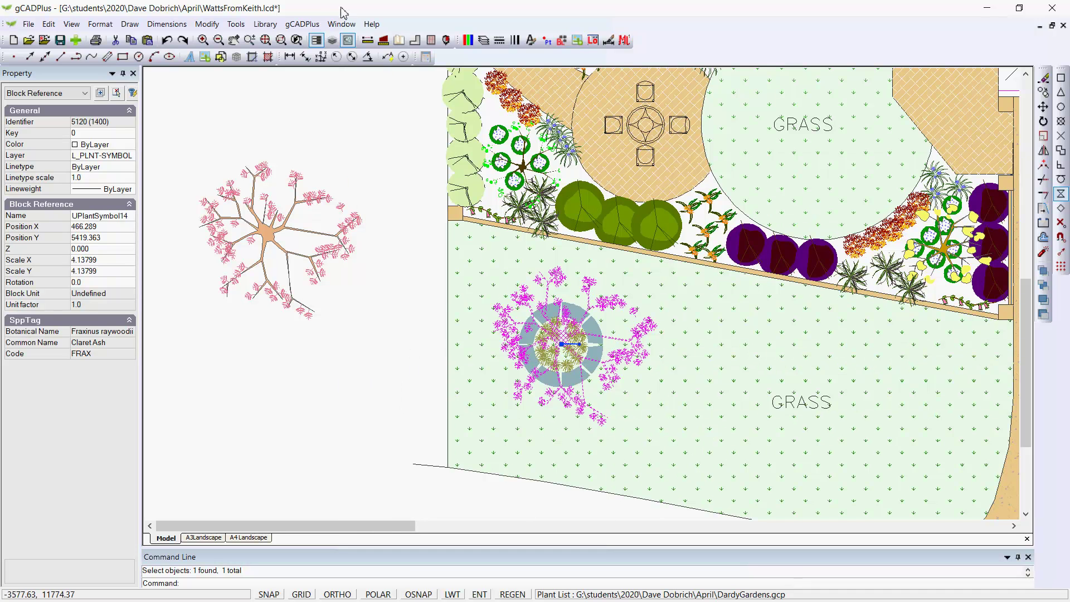
click(302, 24)
mouse_move(406, 44)
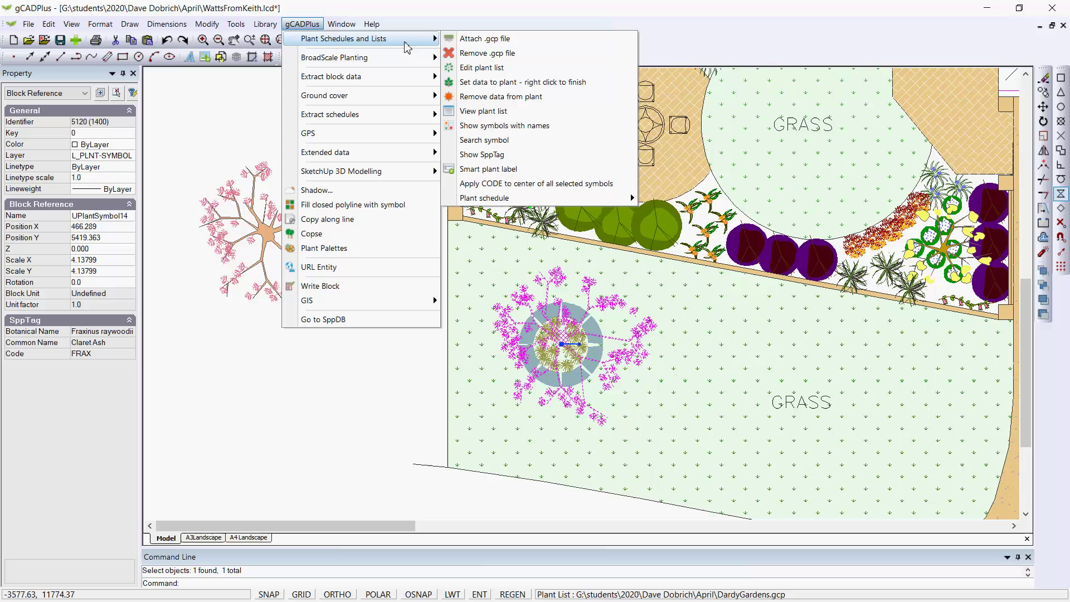
click(501, 96)
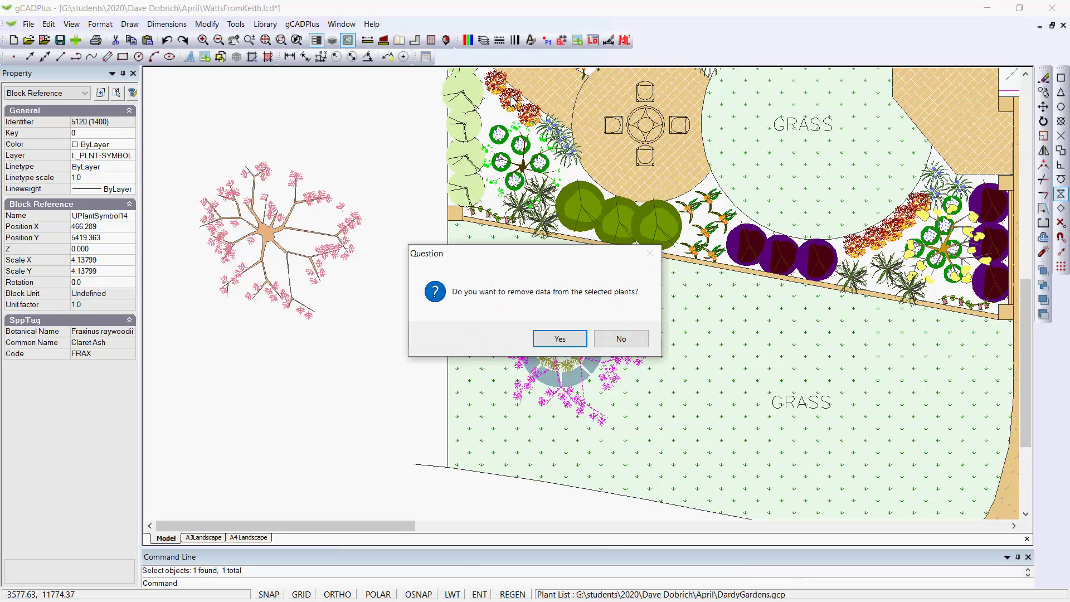
click(560, 339)
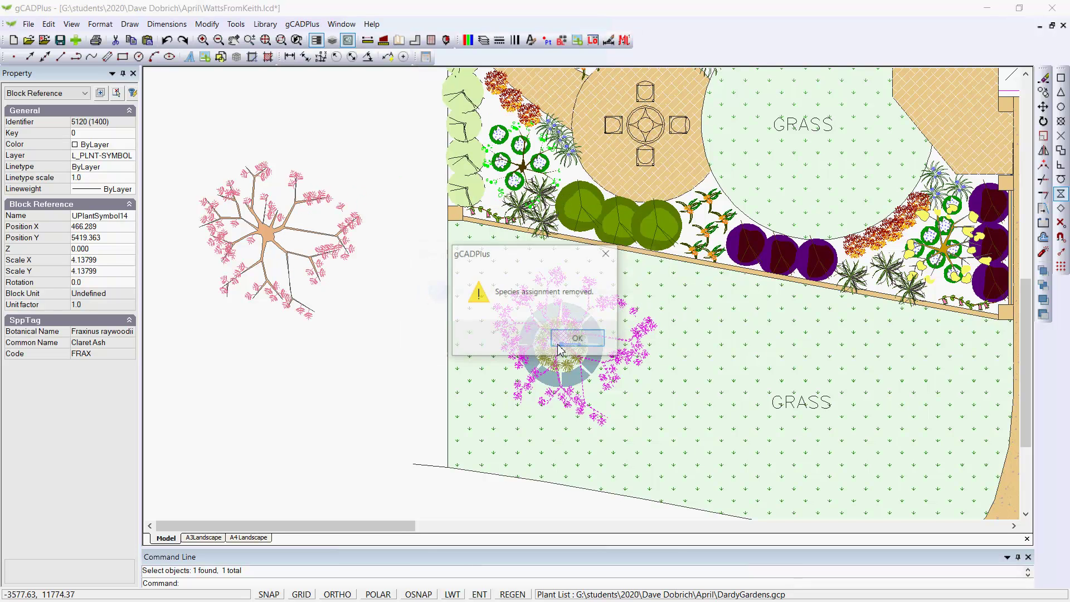
click(574, 340)
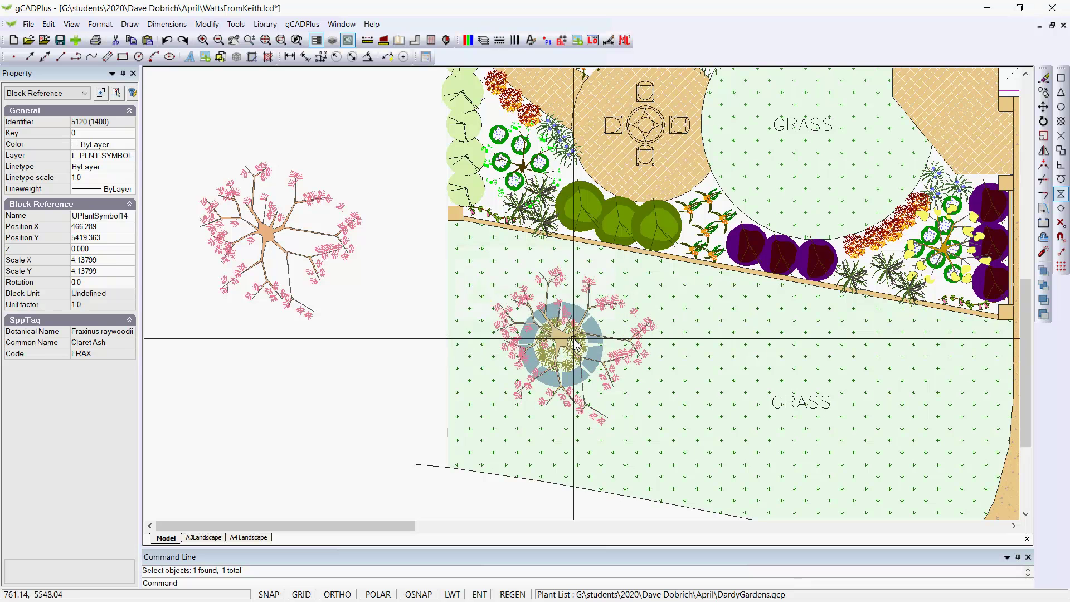
key(Escape)
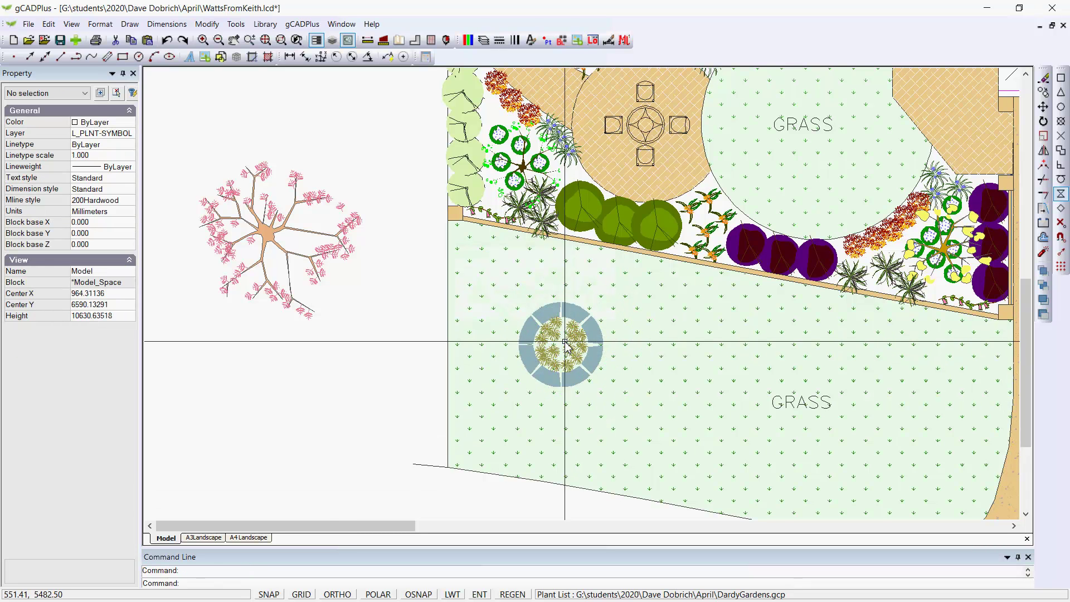
Move the Fraxinus raywoodii symbol onto the centre of the round lawn bed
click(281, 234)
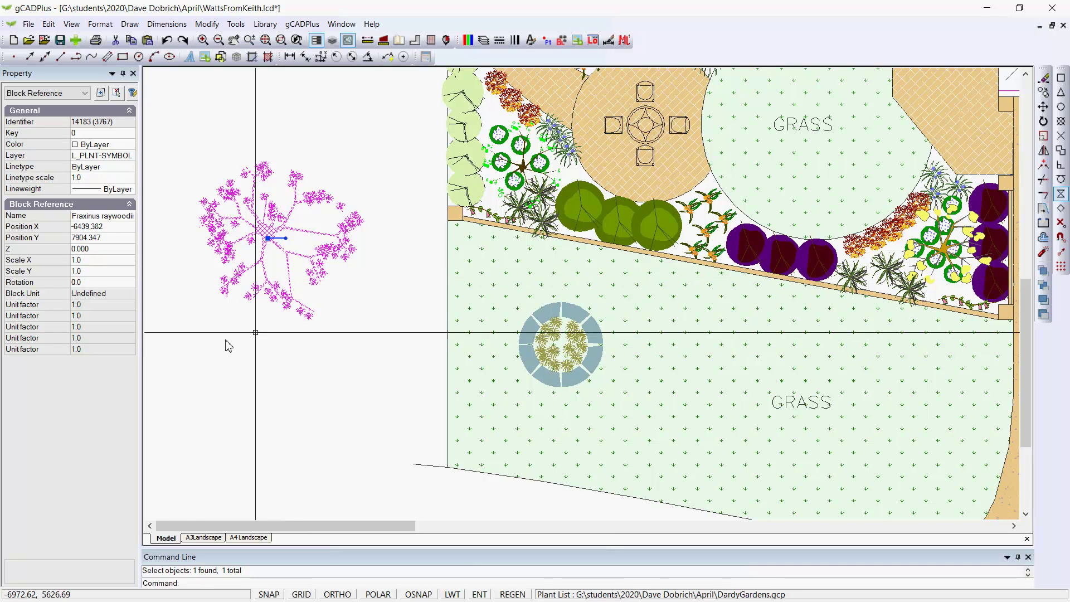
click(268, 238)
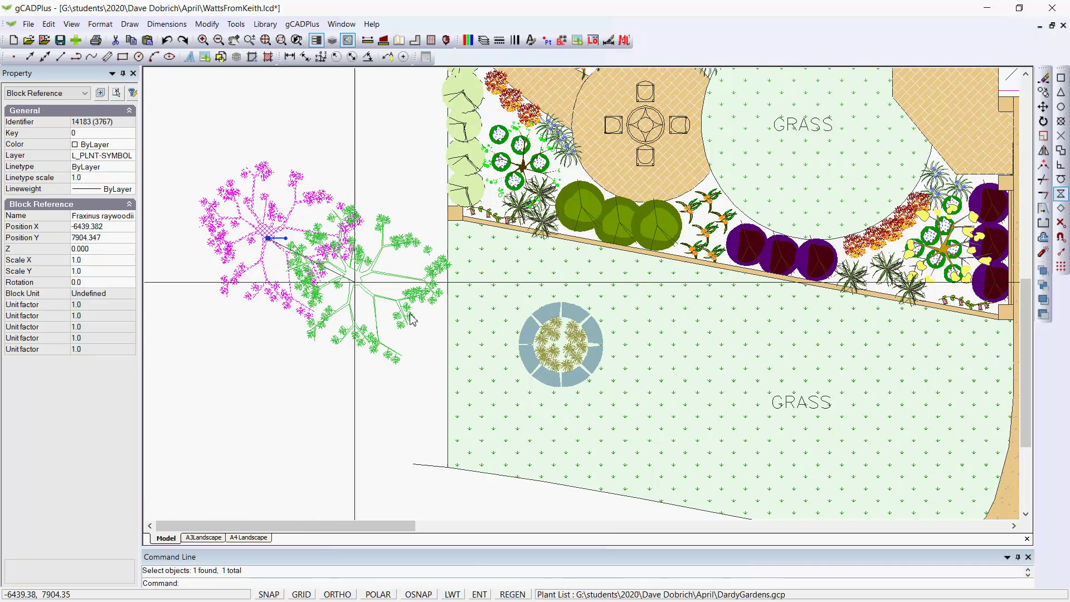
click(560, 346)
key(Escape)
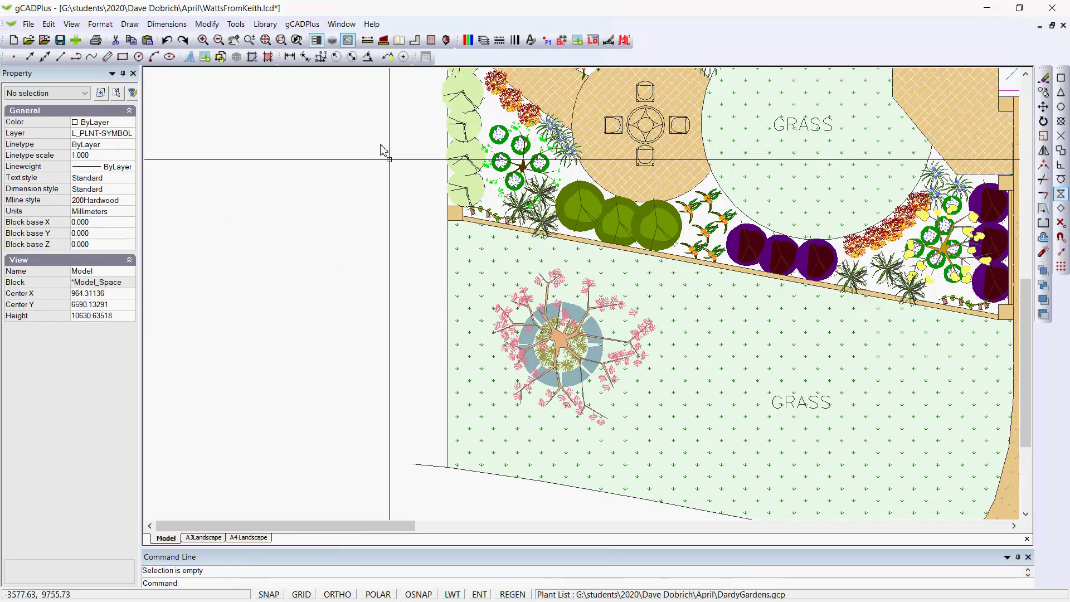
Attach Fraxinus raywoodii plant data to the lawn tree symbol after searching 'frax', then verify it
click(566, 335)
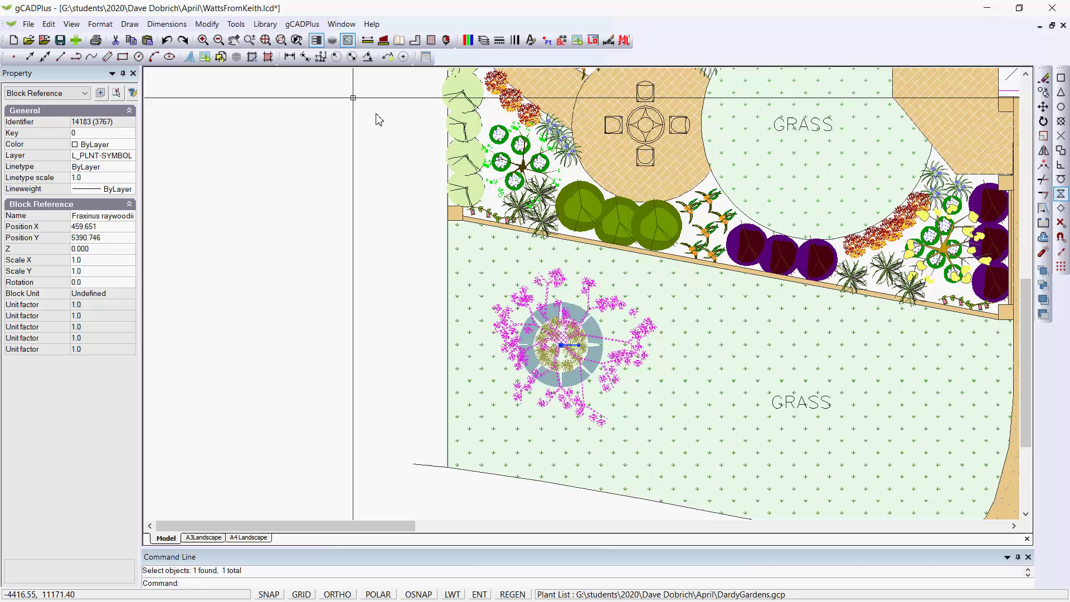
click(298, 25)
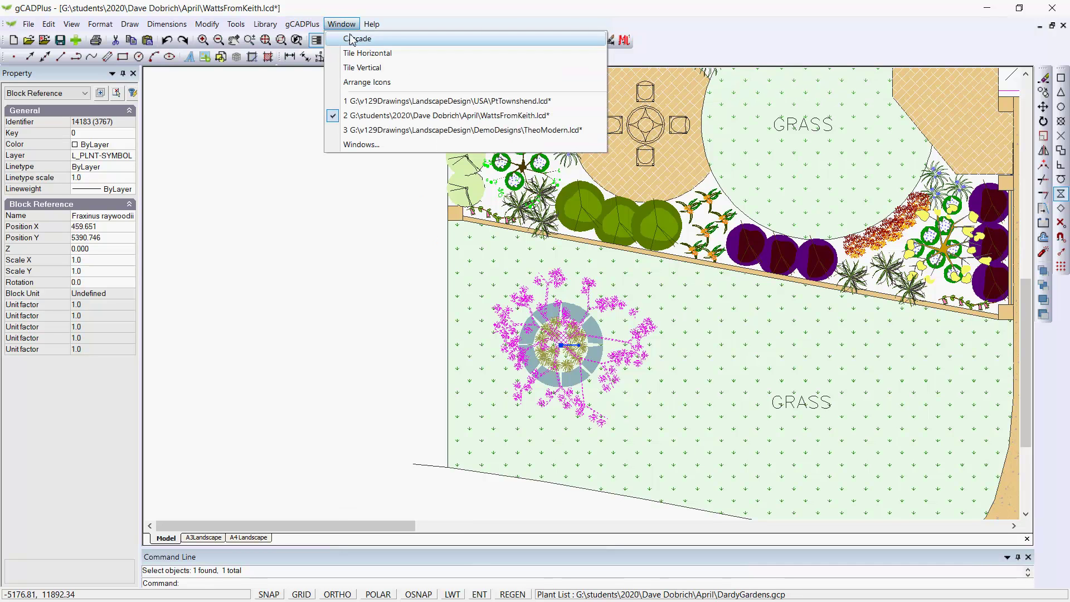
mouse_move(379, 38)
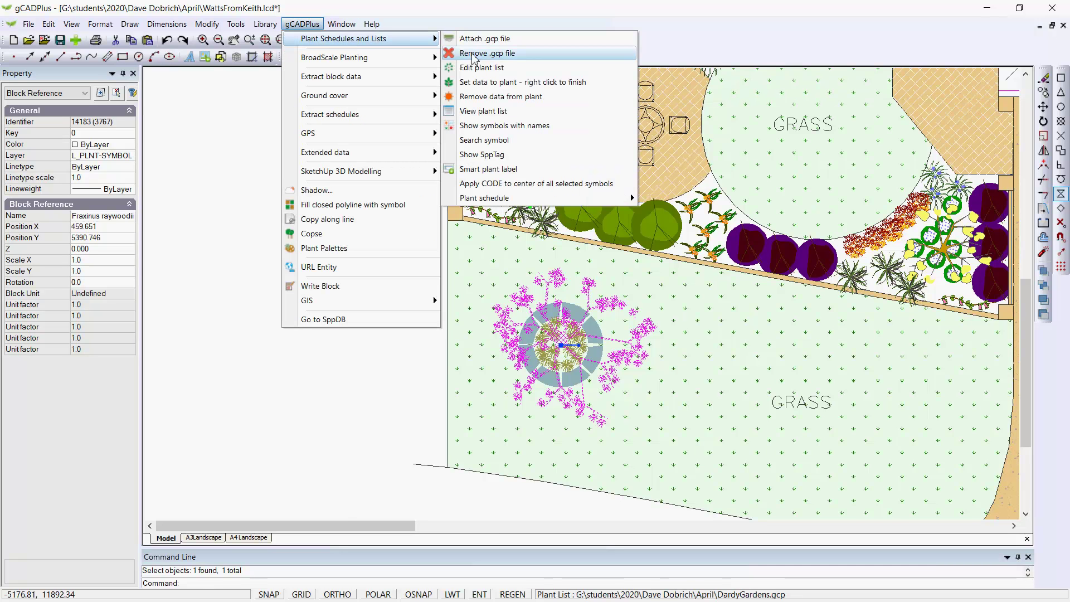
click(522, 82)
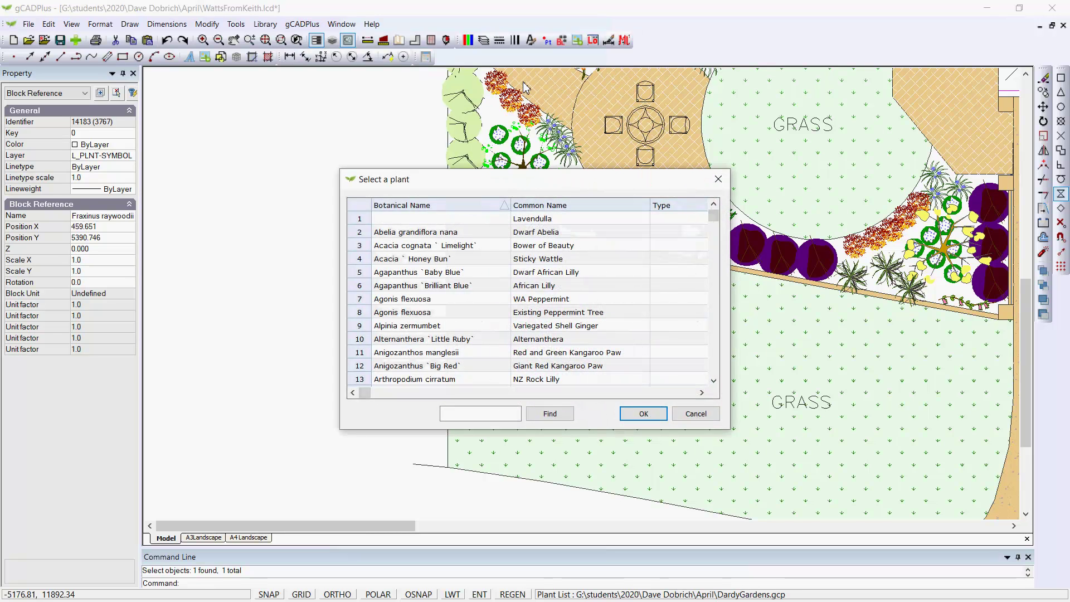
click(460, 415)
text(frax)
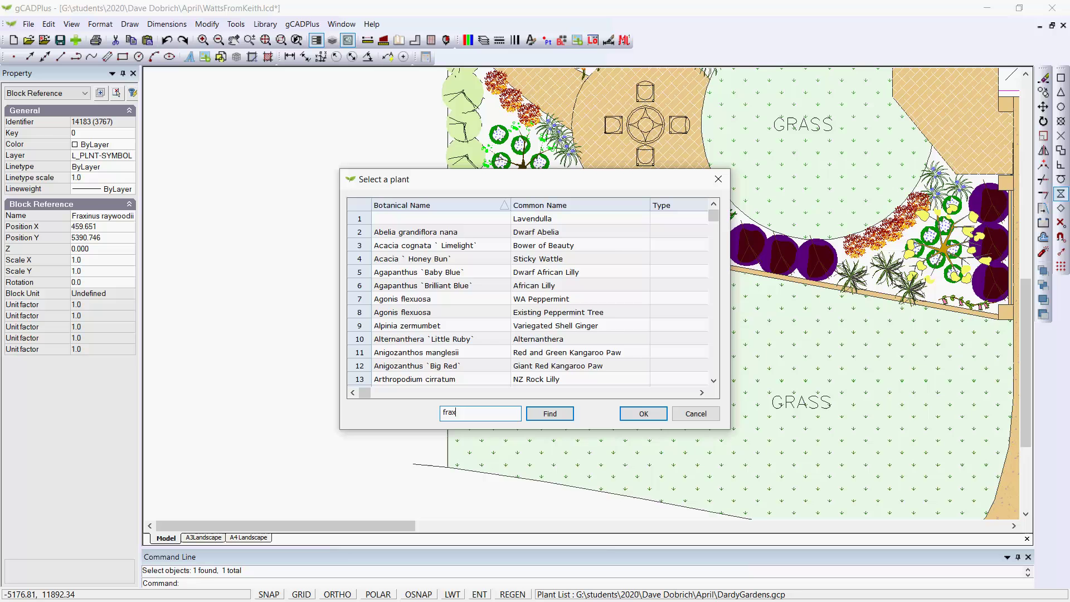
key(Return)
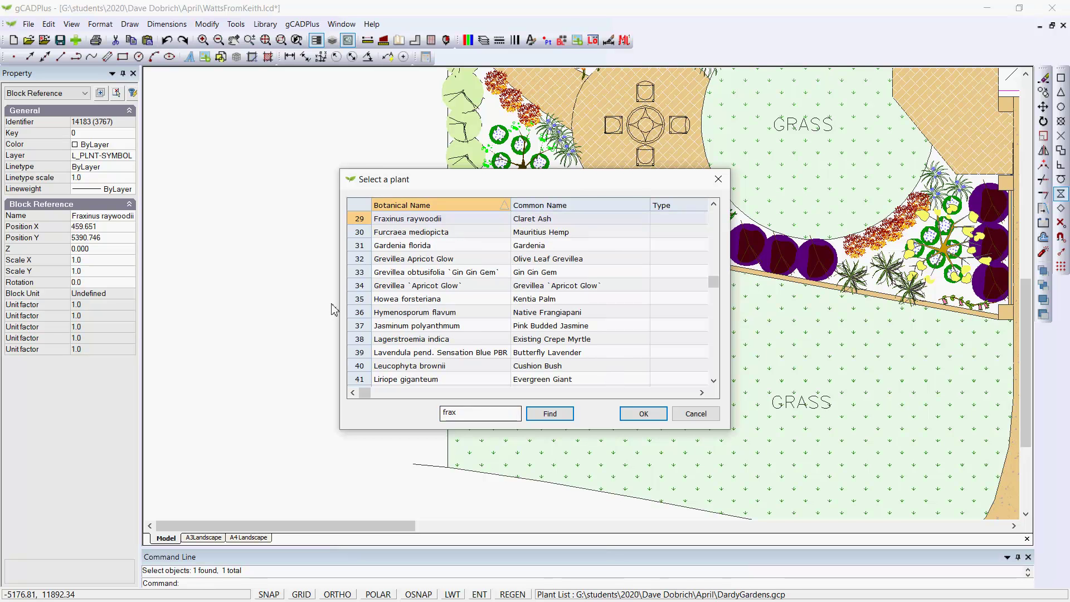
click(361, 223)
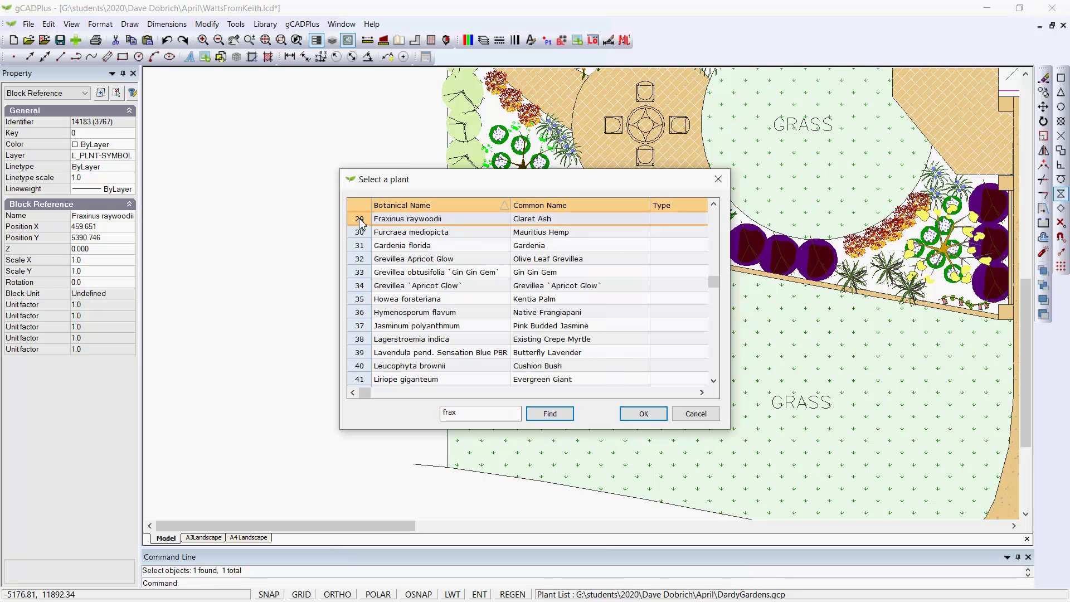
click(643, 413)
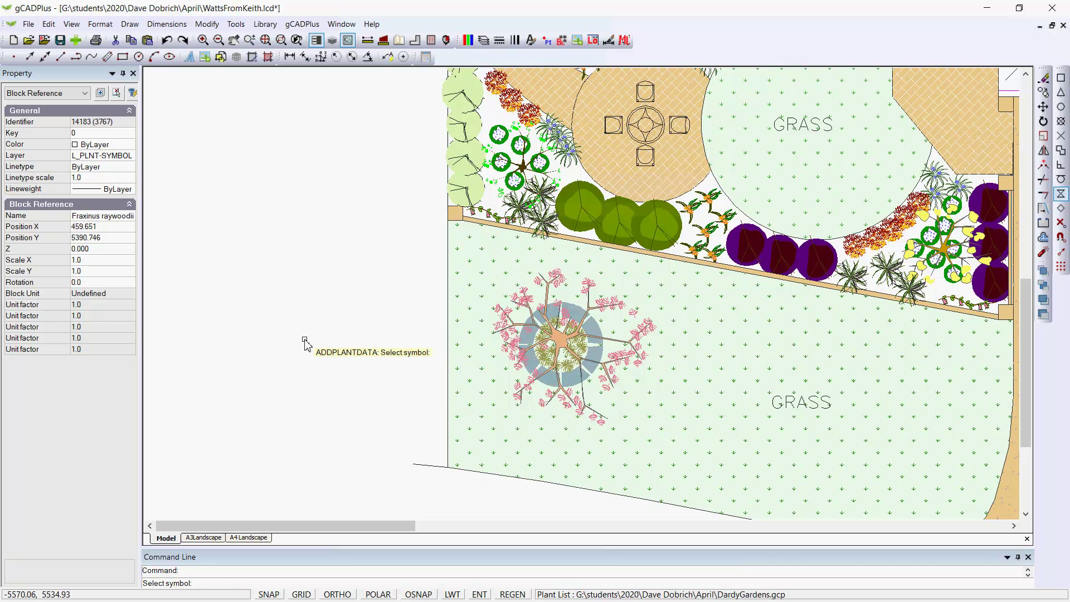
click(307, 338)
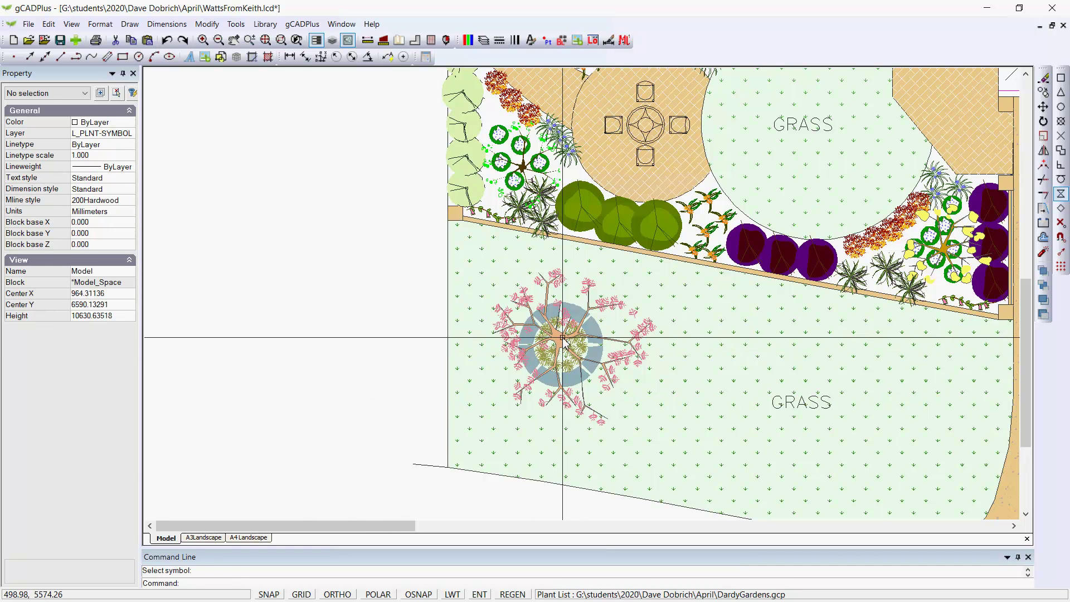
click(545, 349)
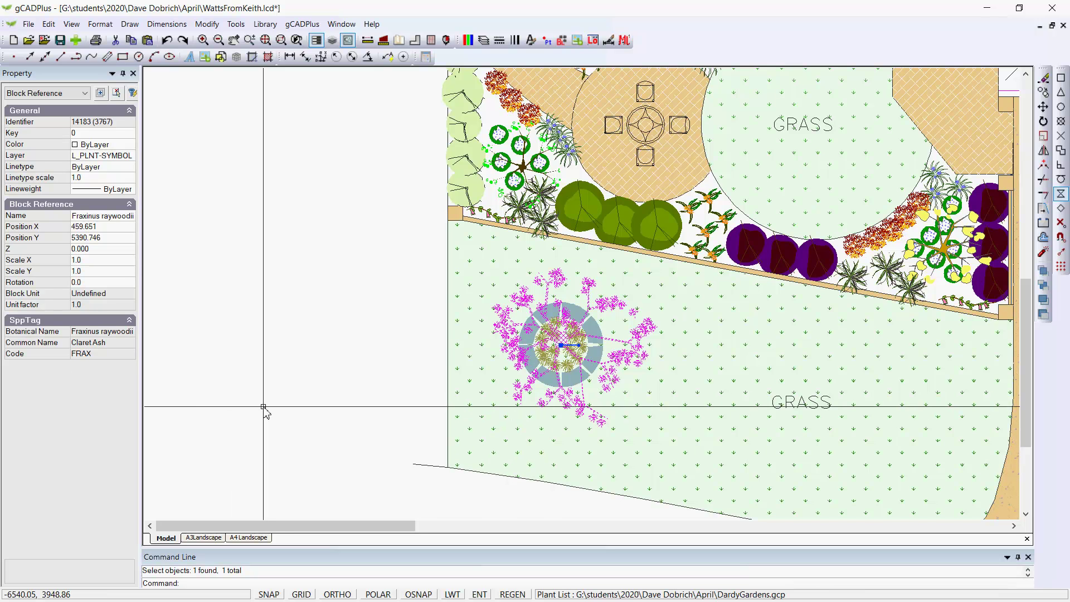
key(Escape)
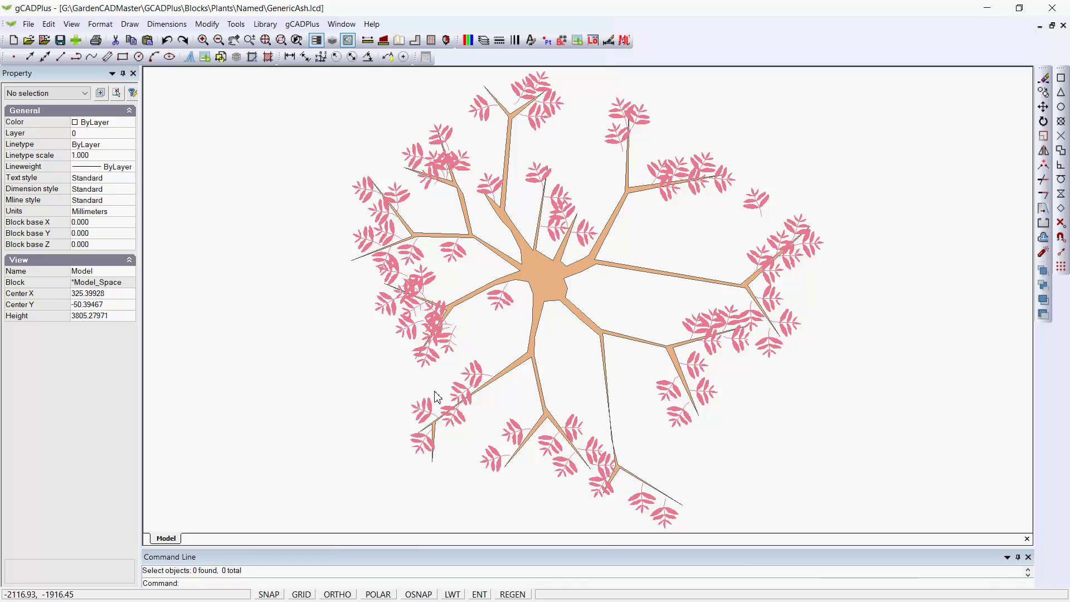
Select the GenericAsh leaf clusters, leaving the trunk hatch out of the selection
scroll(459, 358, down, 1)
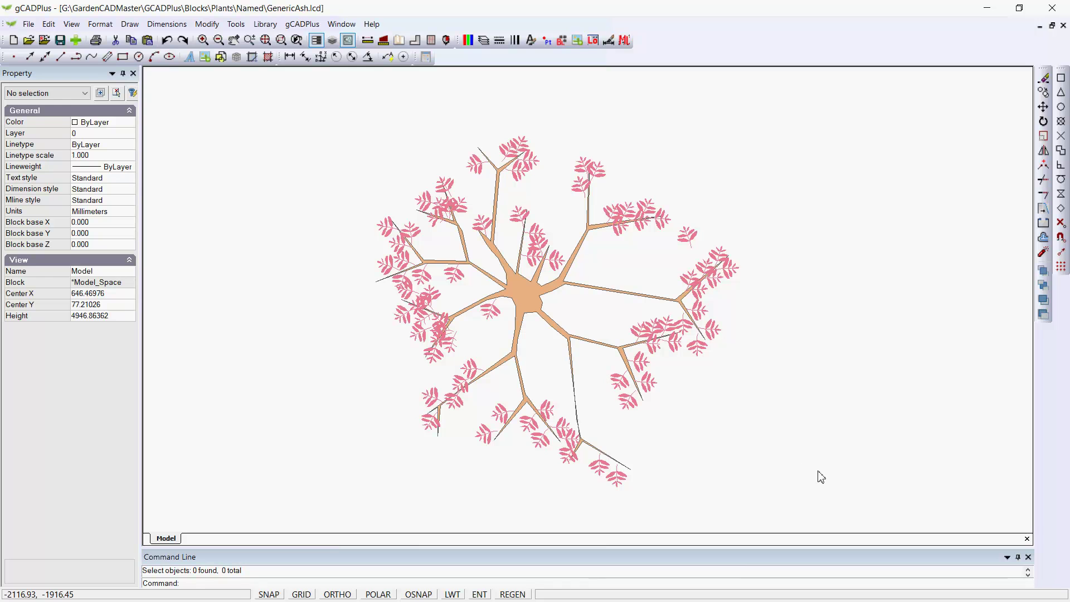
drag(825, 494, 353, 124)
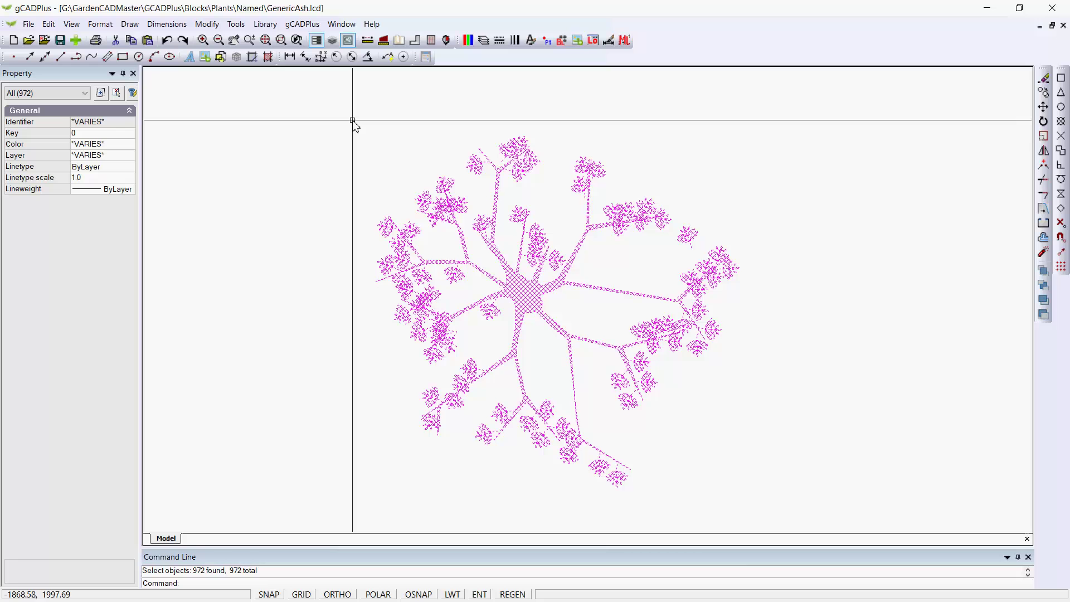
shift+click(575, 284)
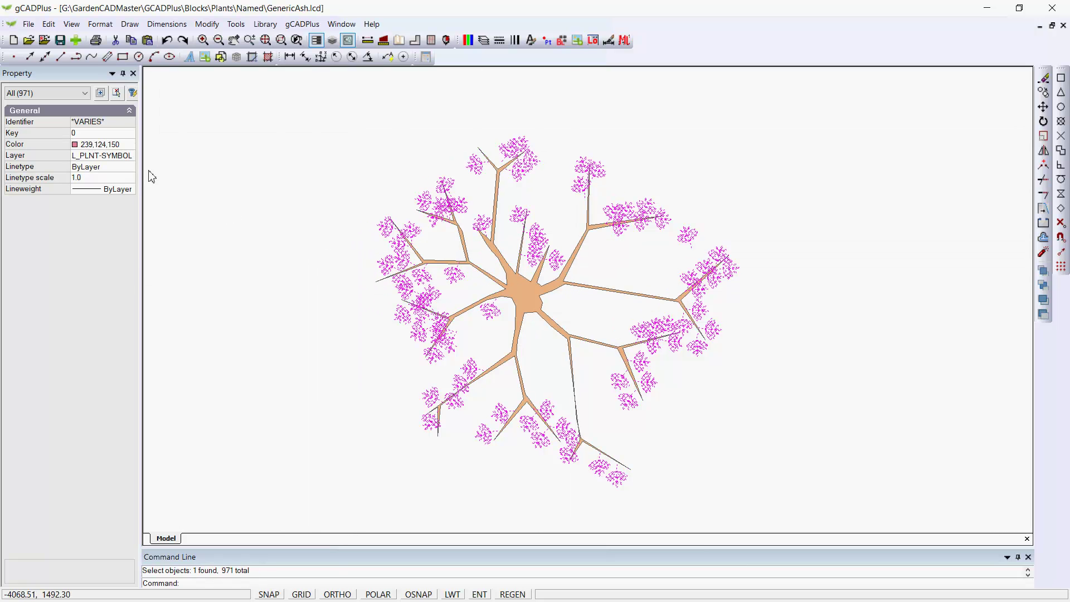
Recolour the selected leaves to the true colour 247, 227, 117
click(129, 145)
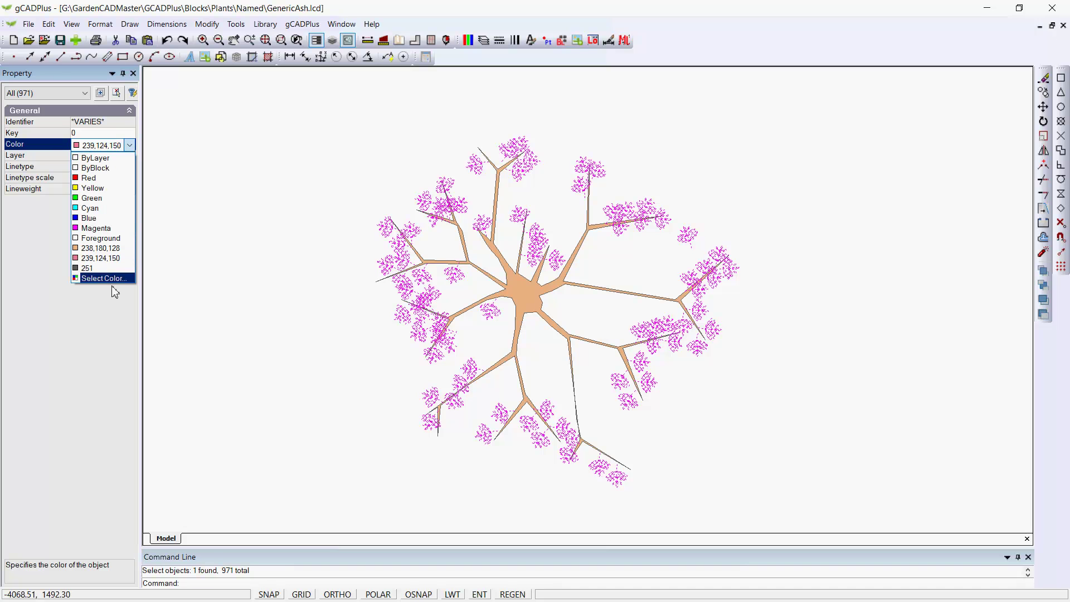
click(106, 278)
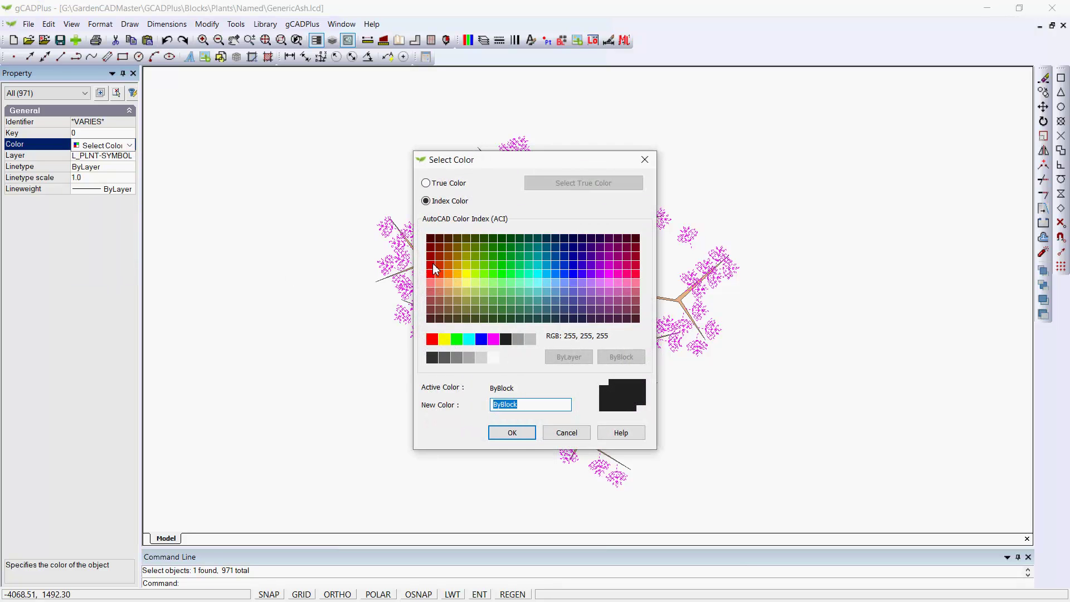
click(435, 185)
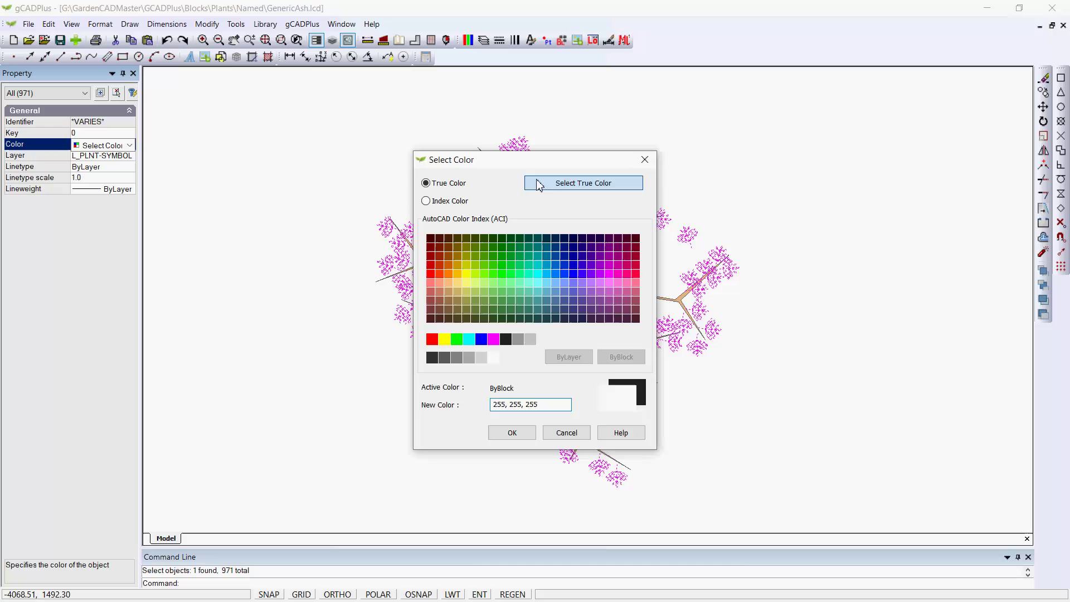
click(538, 182)
click(558, 227)
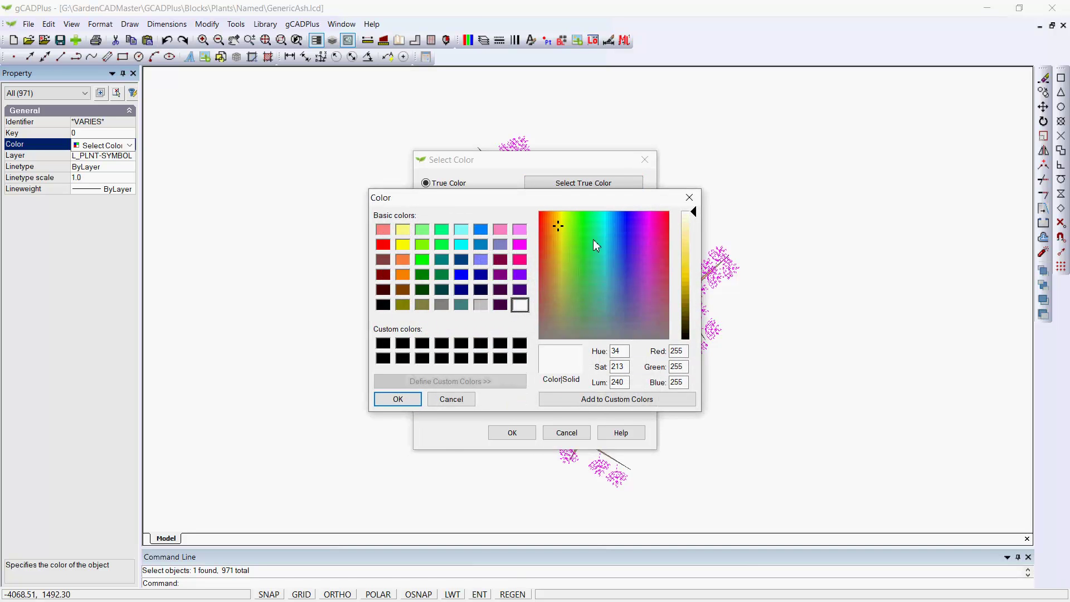
click(689, 240)
click(692, 250)
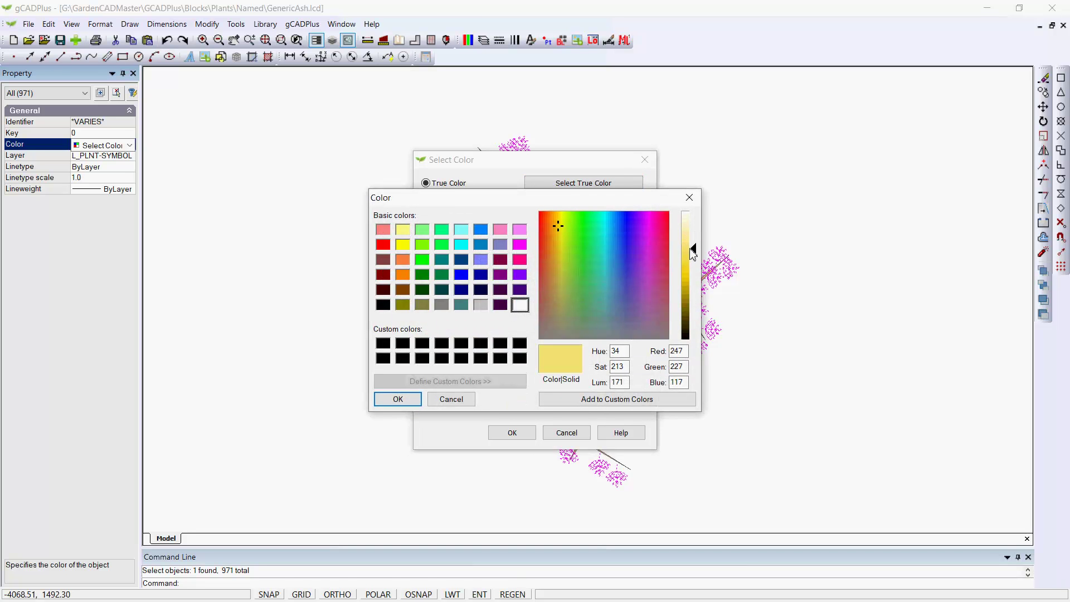
click(397, 399)
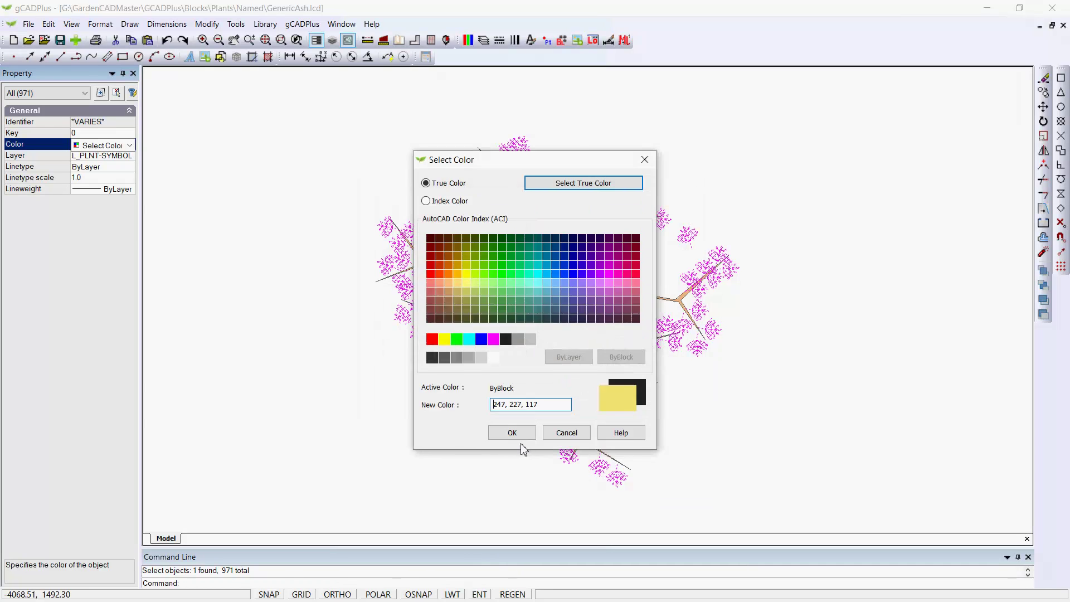
click(527, 437)
Clear the selection and save the GenericAsh symbol
right_click(346, 361)
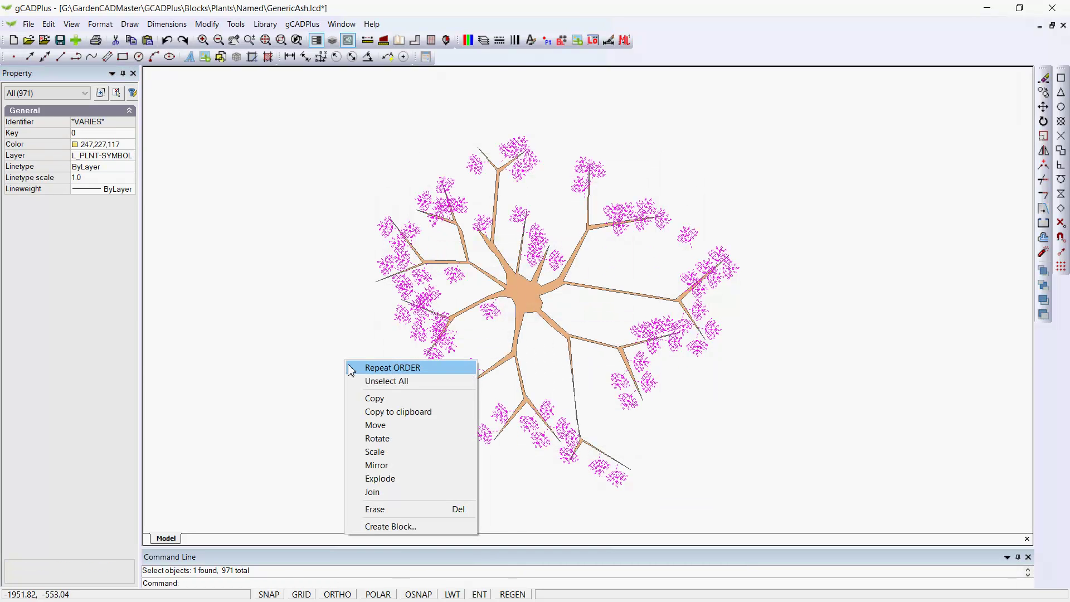
click(384, 381)
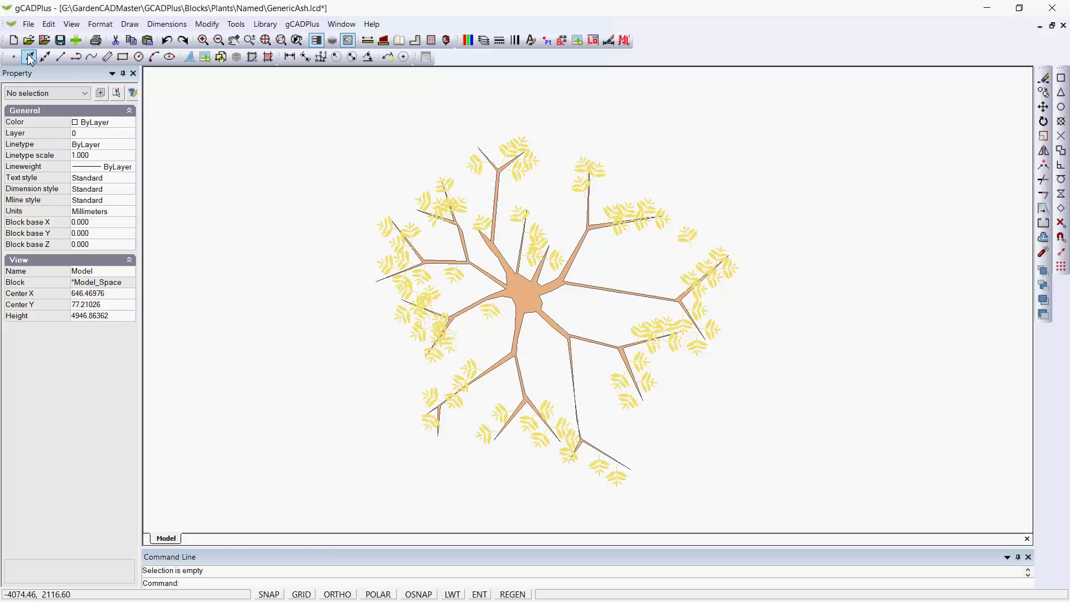
click(58, 46)
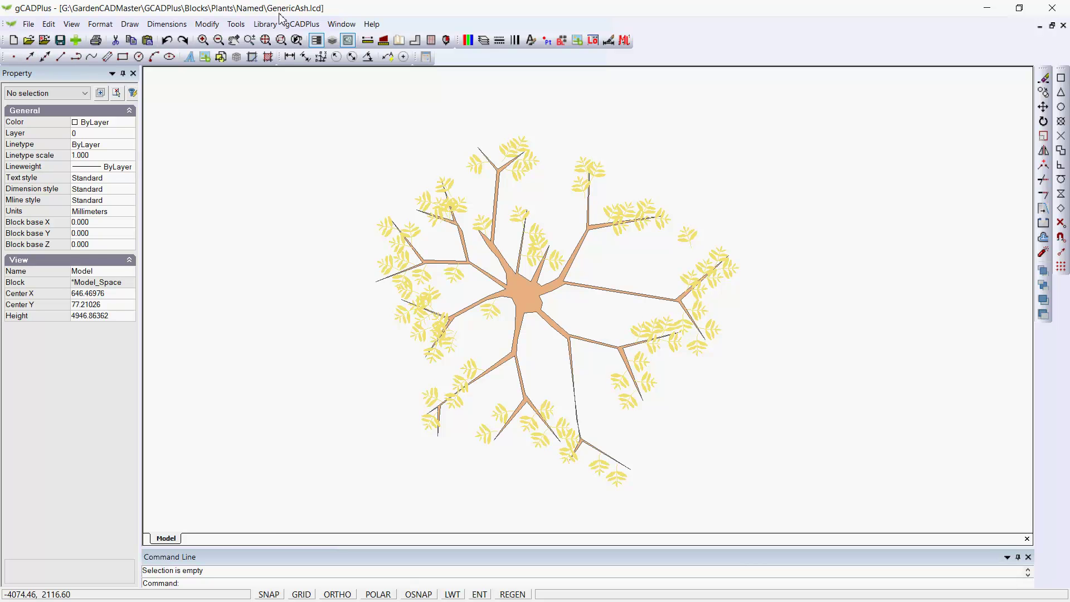